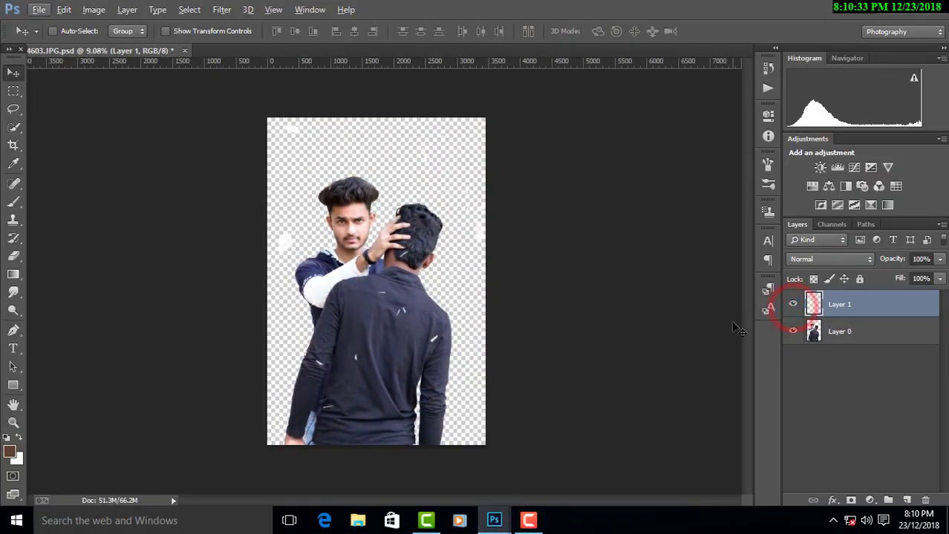
- Hide the white Layer 1 so the two cut-out men sit on transparency
click(793, 305)
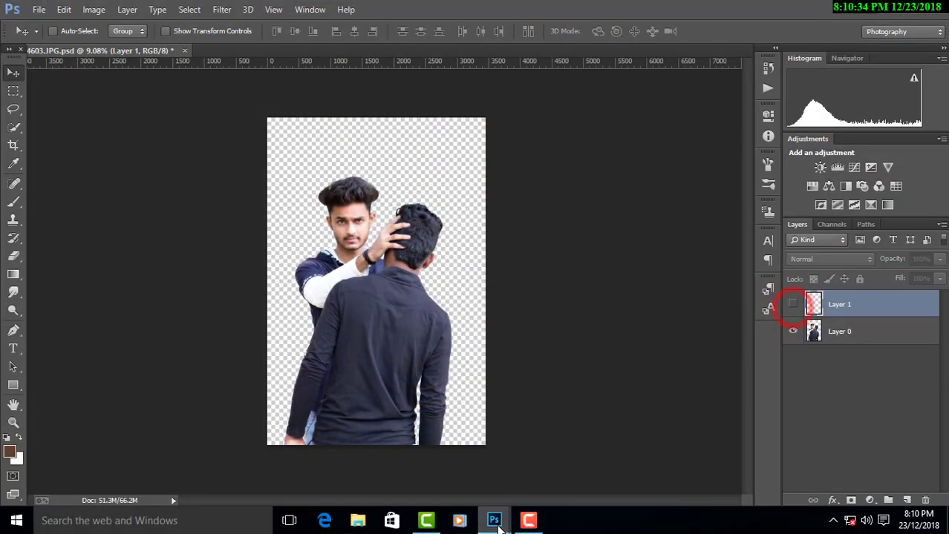
- Drag the smoky orange texture into the portrait and enlarge it to cover the canvas
mouse_move(494, 520)
click(533, 458)
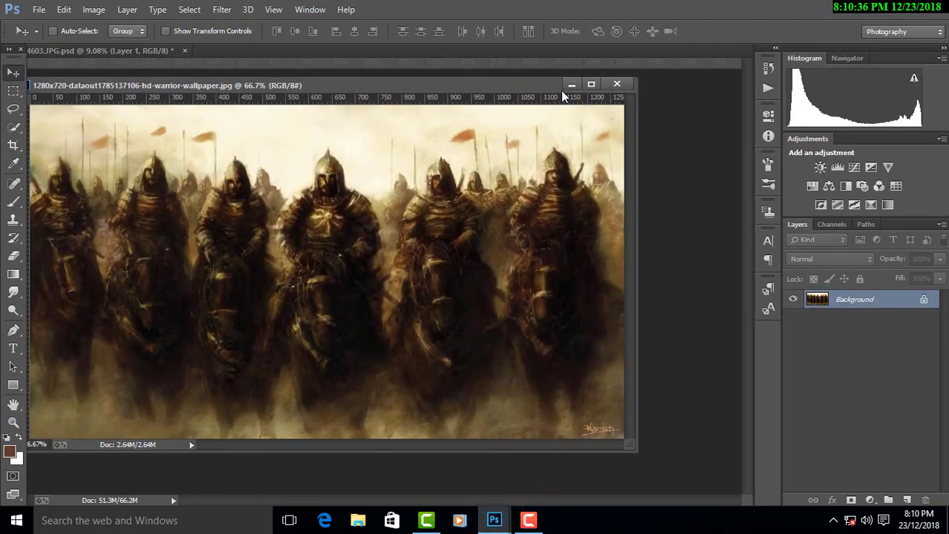
click(570, 85)
click(585, 482)
mouse_move(470, 327)
mouse_down()
mouse_move(460, 159)
mouse_move(304, 165)
mouse_up()
key(ctrl+t)
drag(371, 176, 501, 265)
mouse_move(371, 223)
mouse_down()
mouse_move(460, 415)
mouse_move(461, 473)
mouse_up()
drag(529, 445, 629, 487)
mouse_move(505, 435)
mouse_down()
mouse_move(461, 381)
mouse_move(392, 374)
mouse_up()
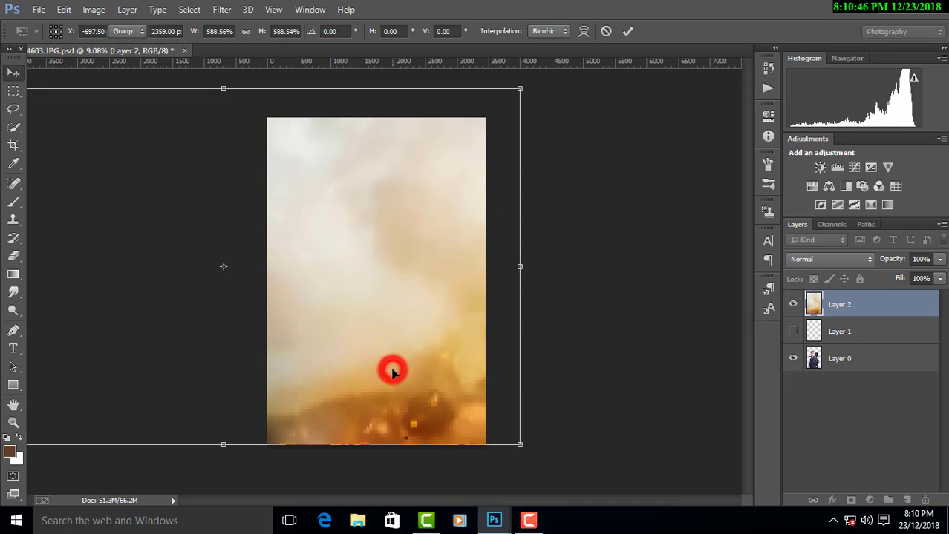
key(Return)
- Move Layer 2 beneath the men and rescale it to about 143% behind both subjects
drag(881, 306, 891, 386)
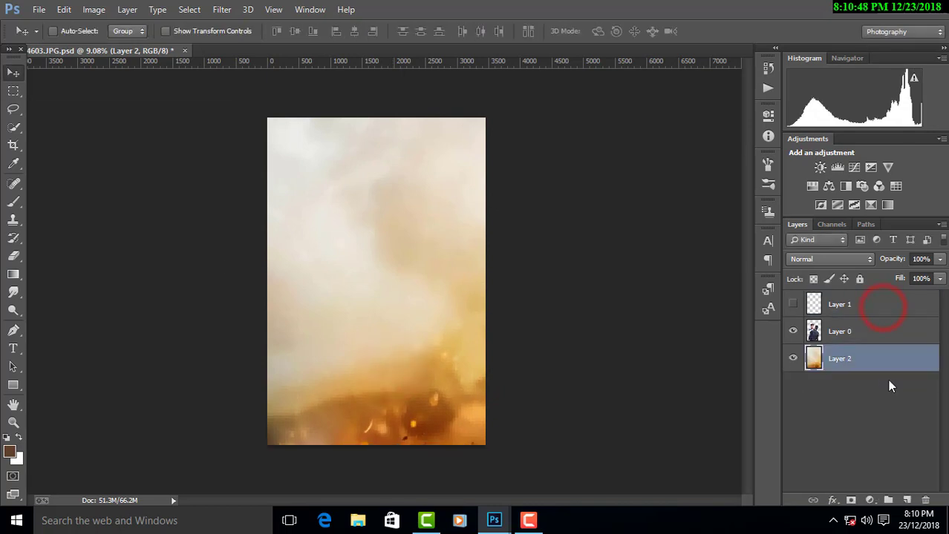
click(460, 316)
scroll(396, 317, up, 1)
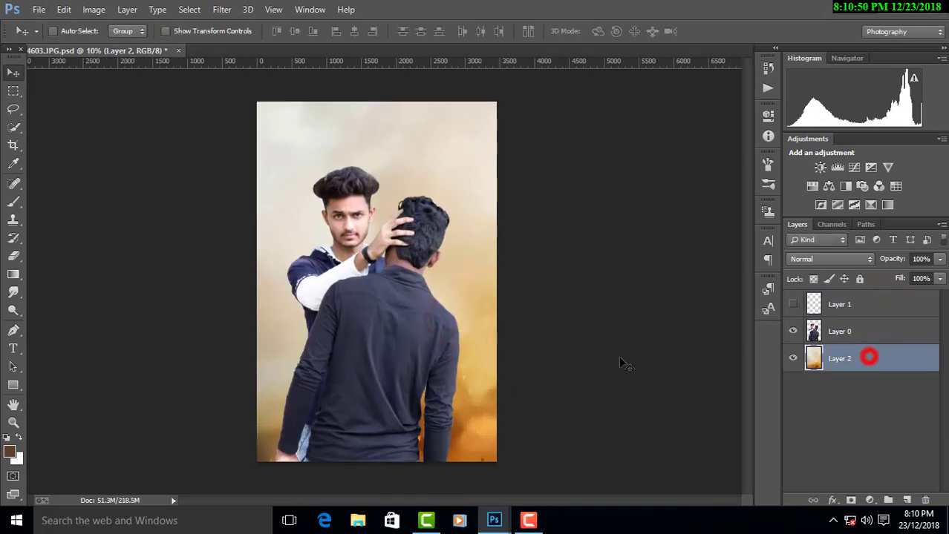
drag(622, 363, 546, 364)
scroll(546, 366, down, 1)
scroll(481, 404, down, 2)
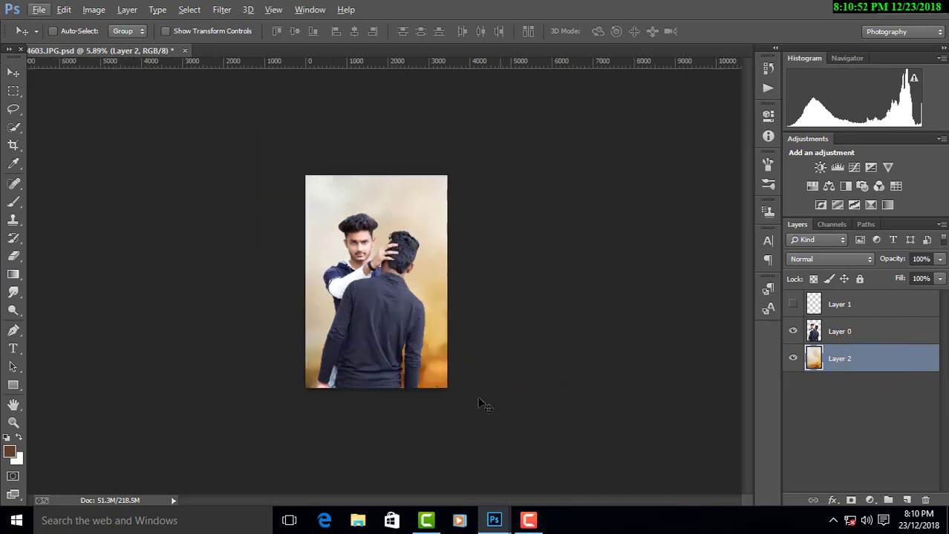
key(ctrl+t)
drag(467, 386, 591, 357)
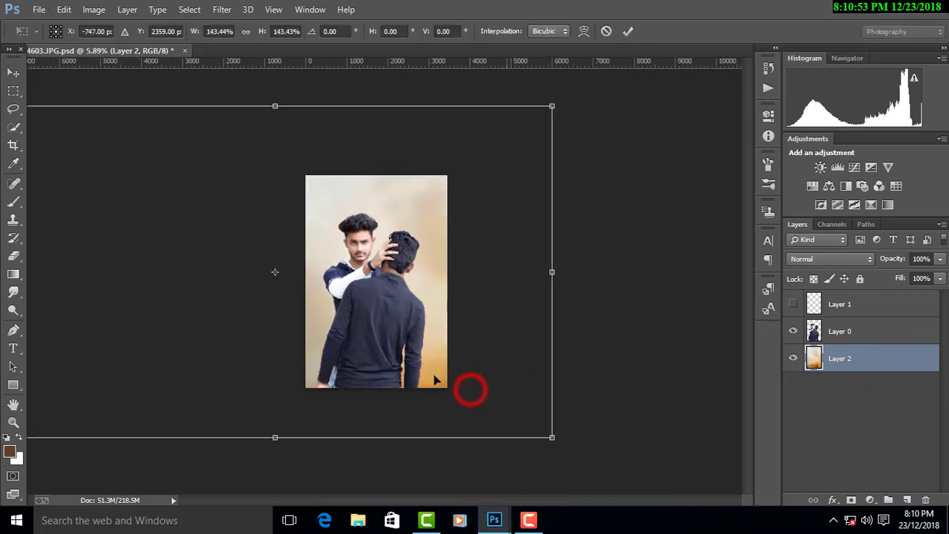
double_click(593, 352)
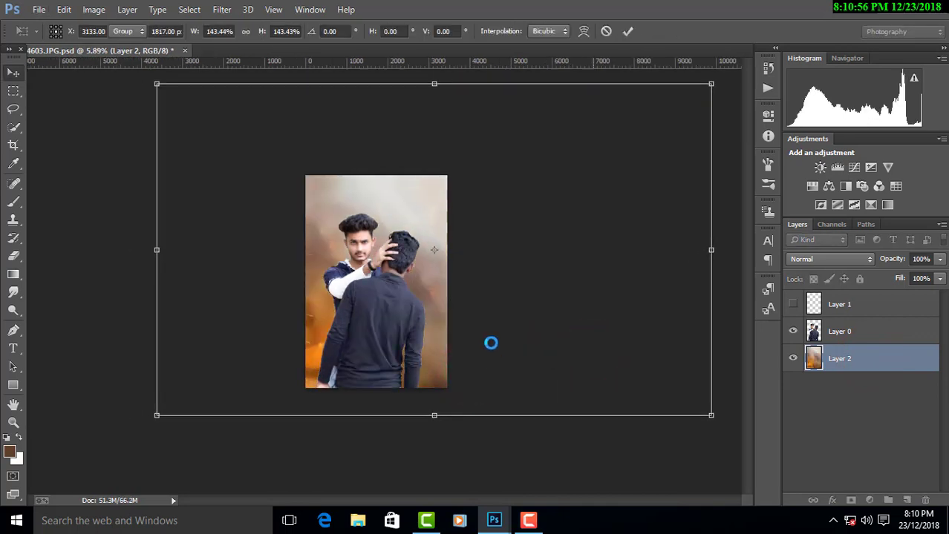
click(457, 213)
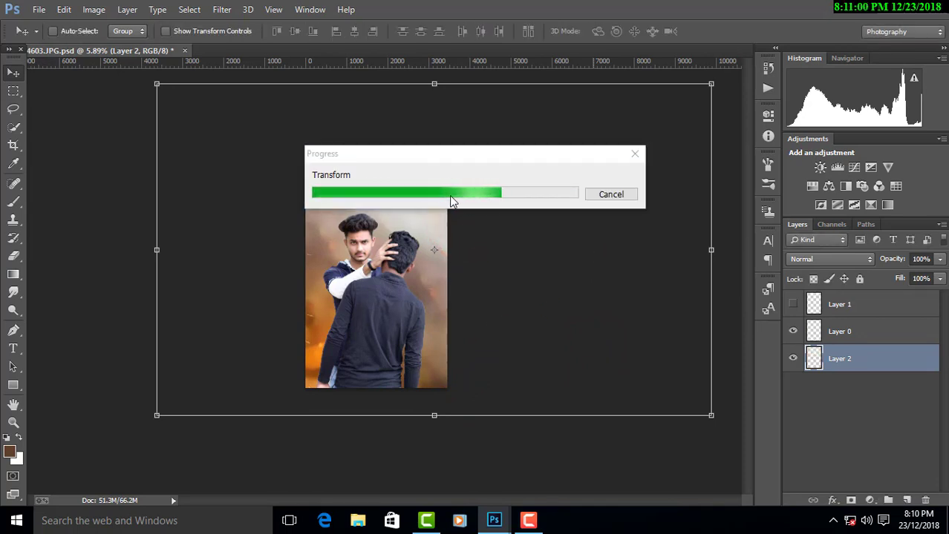
key(ctrl+0)
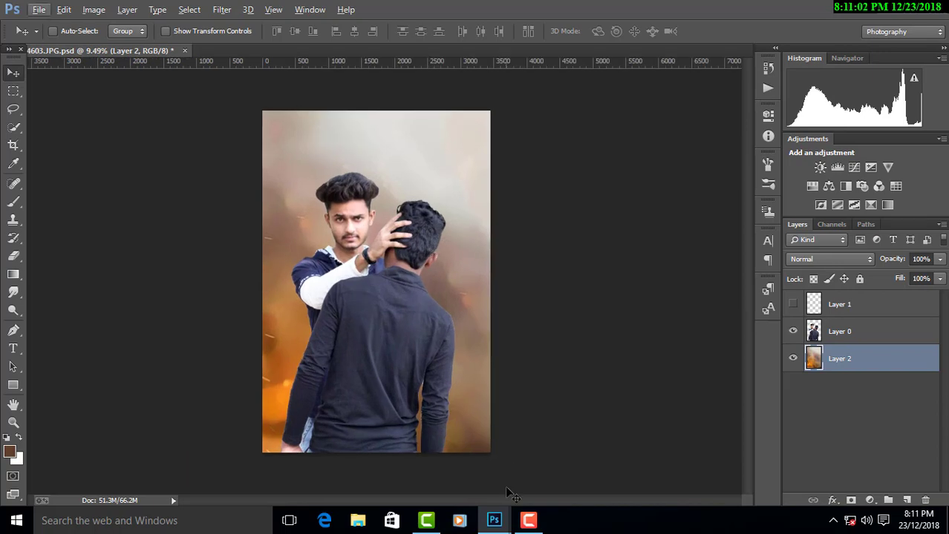
- Bring the warrior army image in as Layer 3, enlarged to fill the background
click(513, 492)
mouse_move(395, 87)
mouse_down()
mouse_move(403, 291)
mouse_move(407, 236)
mouse_up()
click(623, 288)
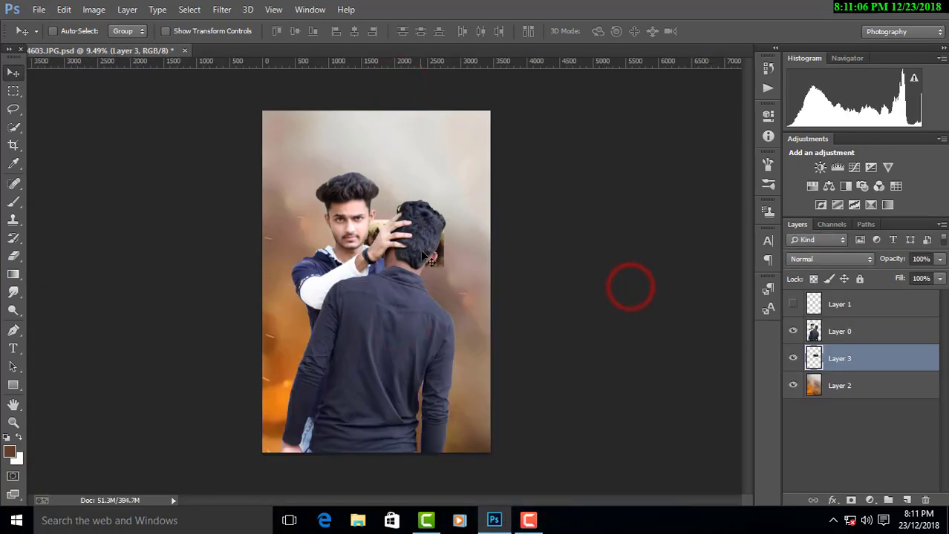
key(ctrl+t)
mouse_move(443, 271)
mouse_down()
mouse_move(547, 325)
mouse_move(583, 367)
mouse_up()
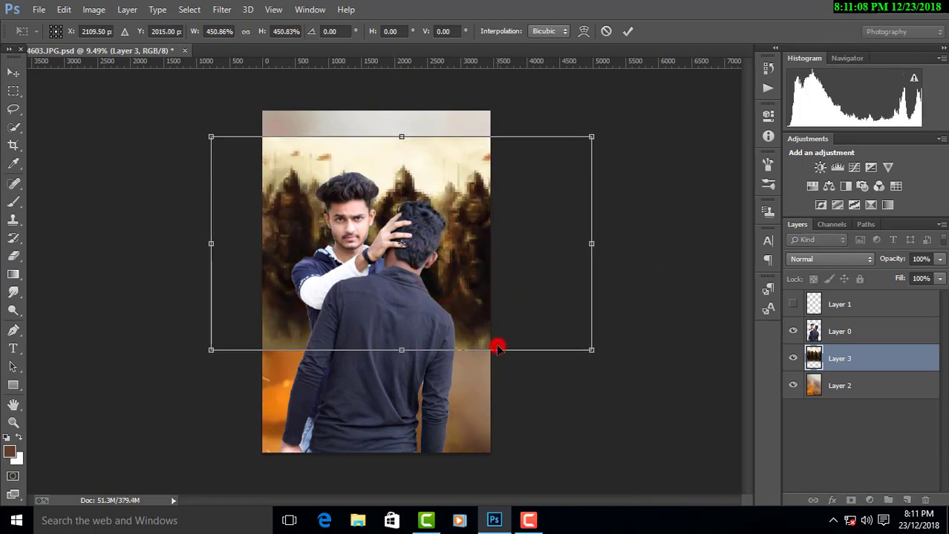
key(Return)
- Blend Layer 3 in Darker Color mode, shift it, and erase its hard edge
click(828, 259)
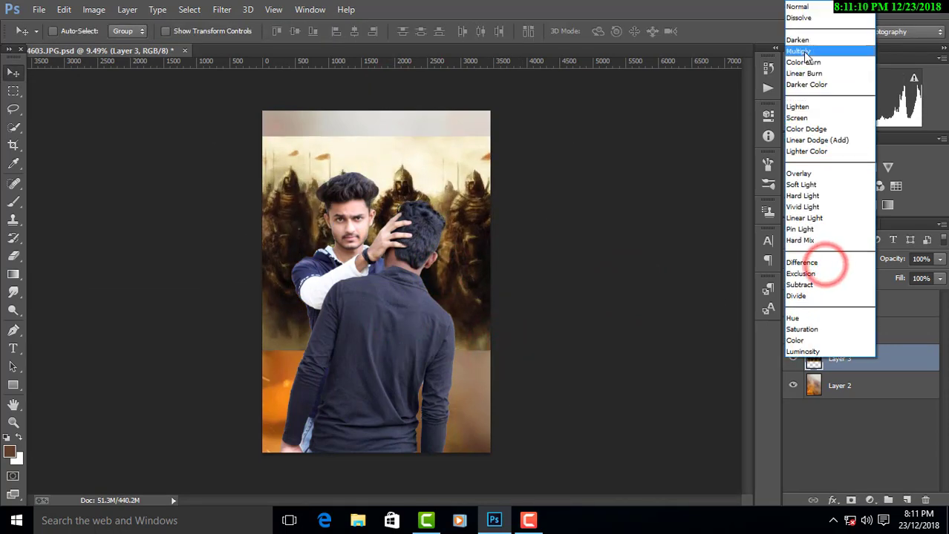
click(798, 52)
key(shift+plus)
key(shift+plus)
key(shift+plus)
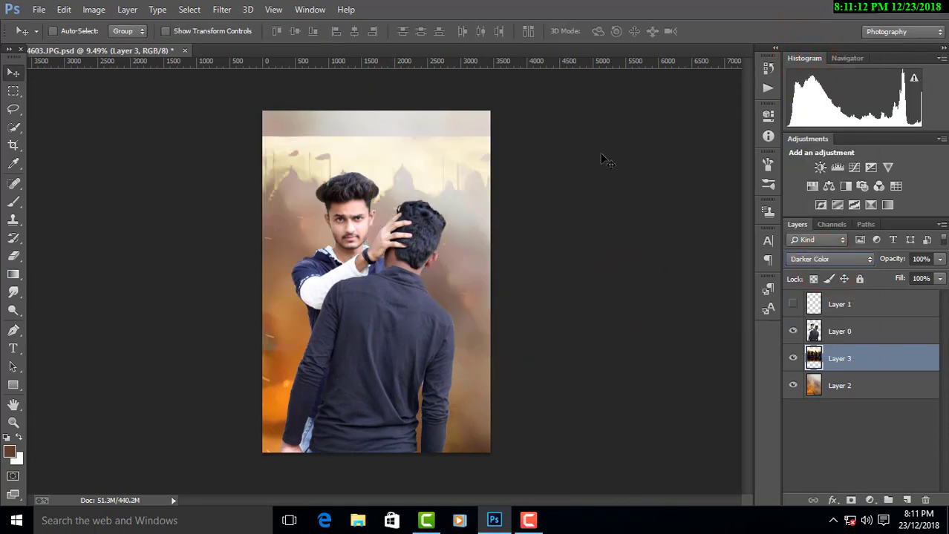
drag(472, 259, 466, 215)
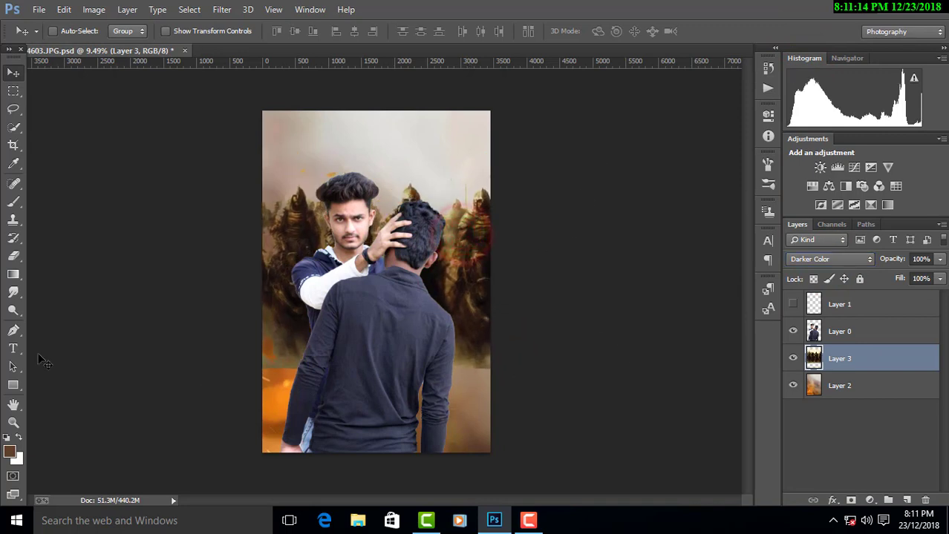
click(14, 257)
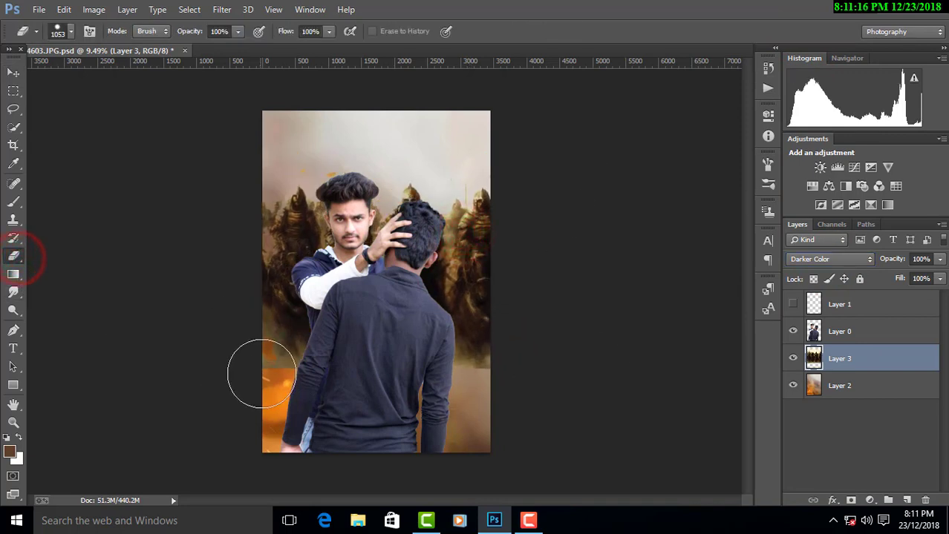
right_click(343, 296)
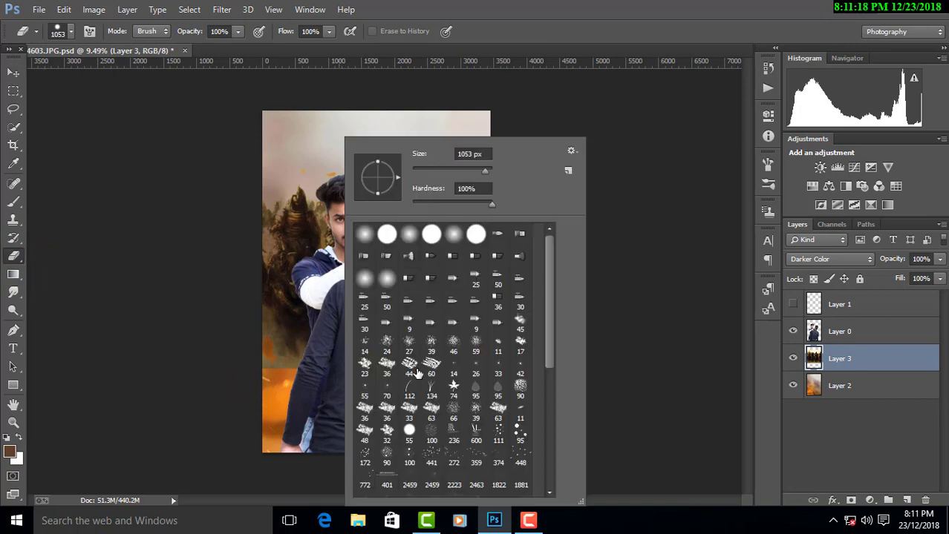
click(295, 369)
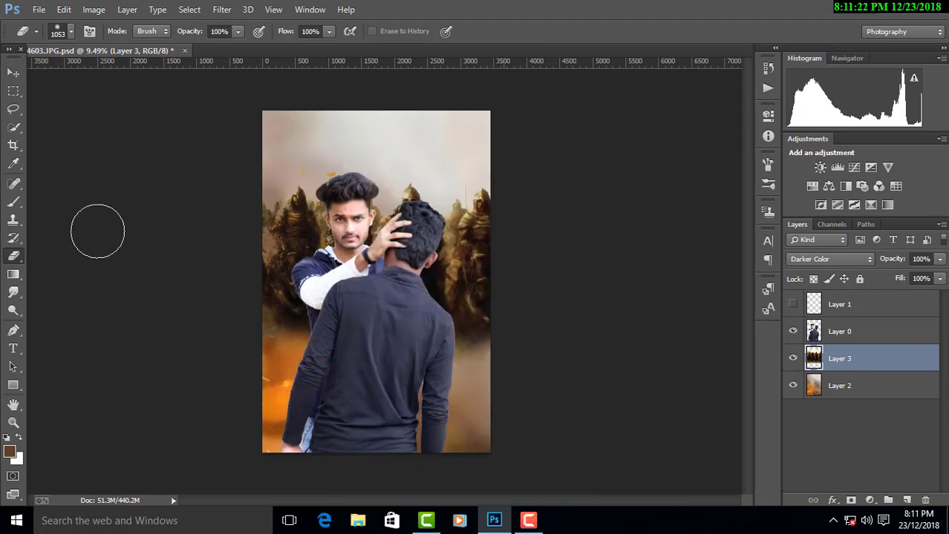
click(14, 73)
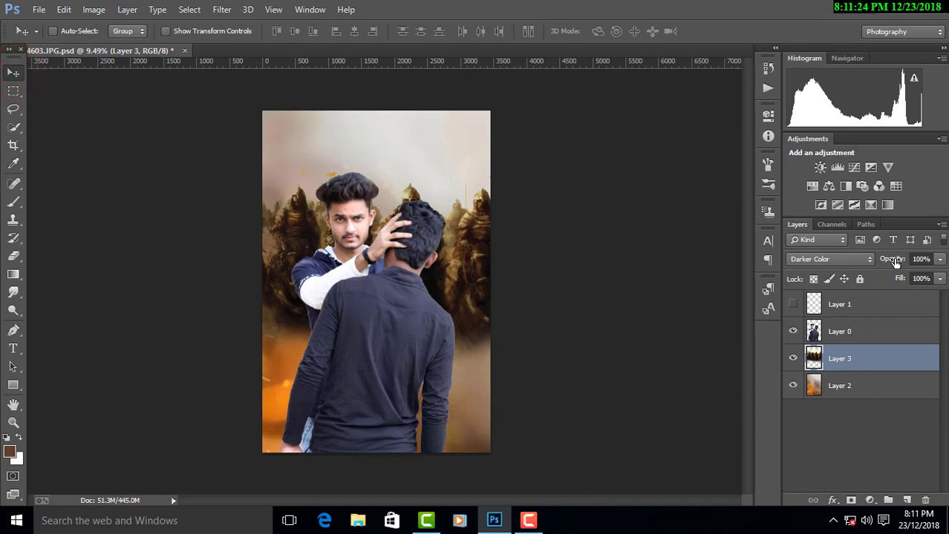
click(222, 10)
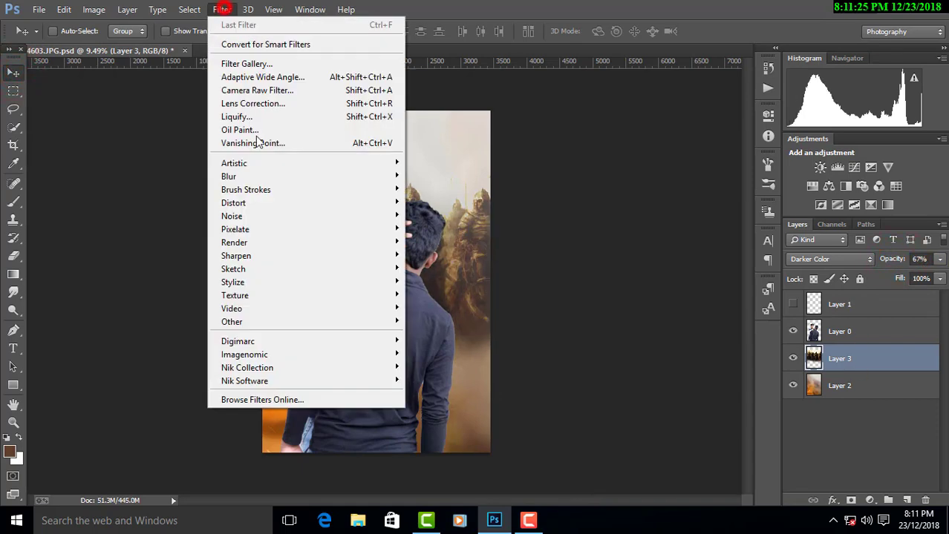
- Apply a Gaussian Blur to the warrior layer
click(260, 175)
click(442, 275)
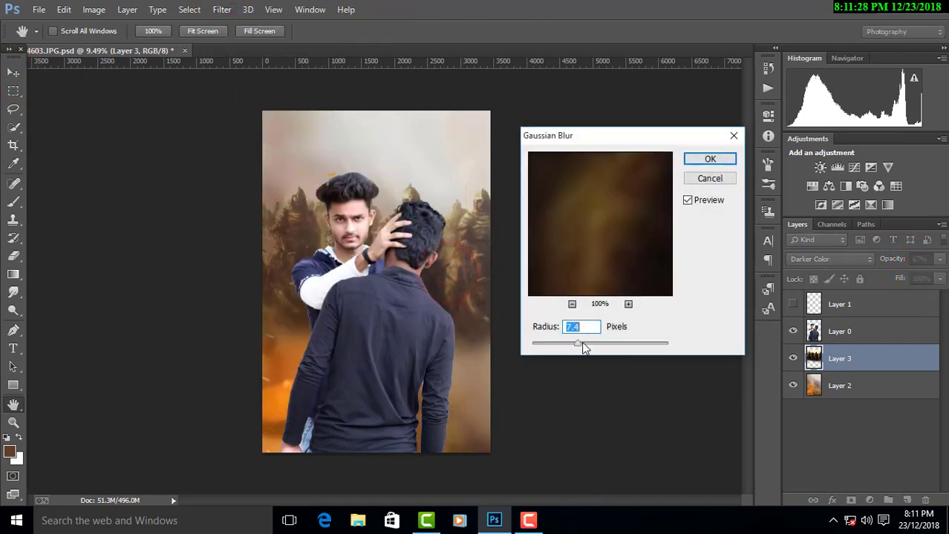
click(717, 161)
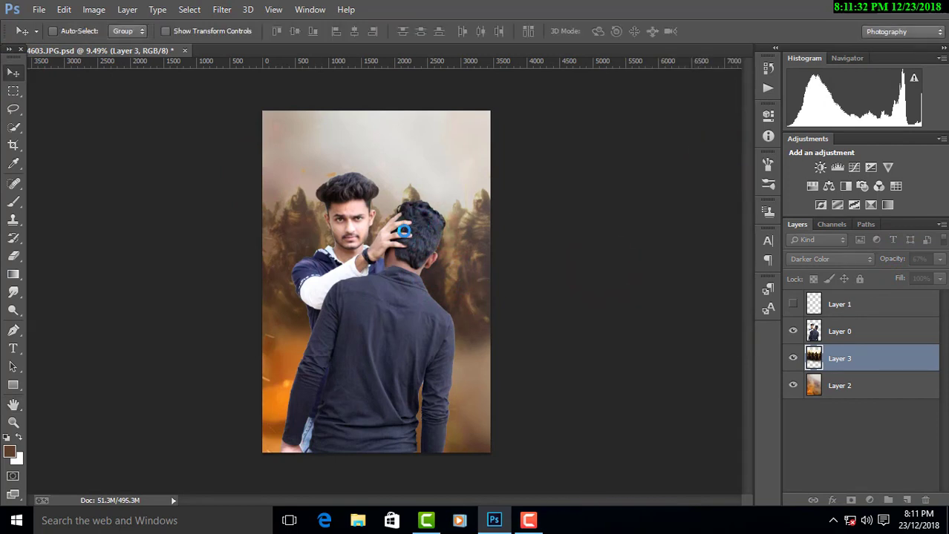
- Reposition the blurred warrior backdrop and lower its opacity to 51%
mouse_move(438, 222)
mouse_down()
mouse_move(382, 247)
mouse_move(423, 247)
mouse_up()
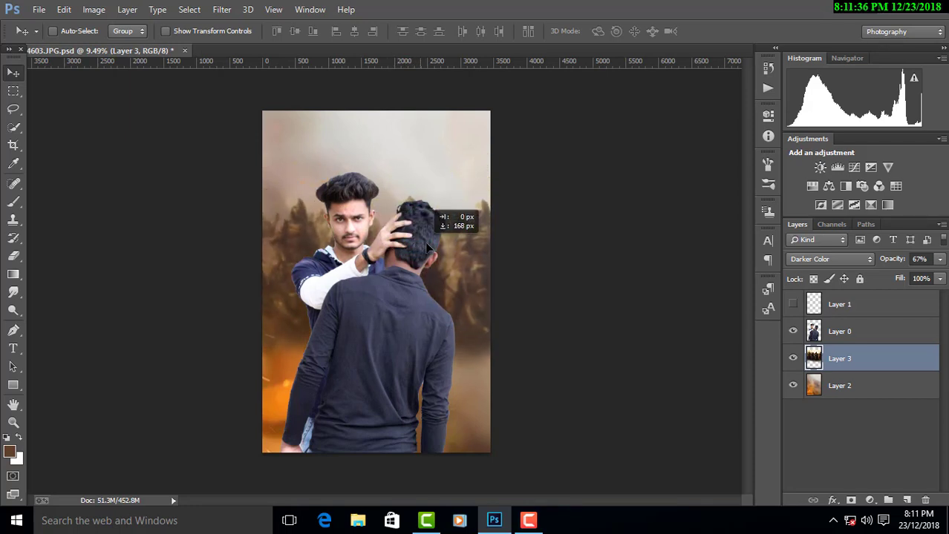
drag(446, 282, 449, 281)
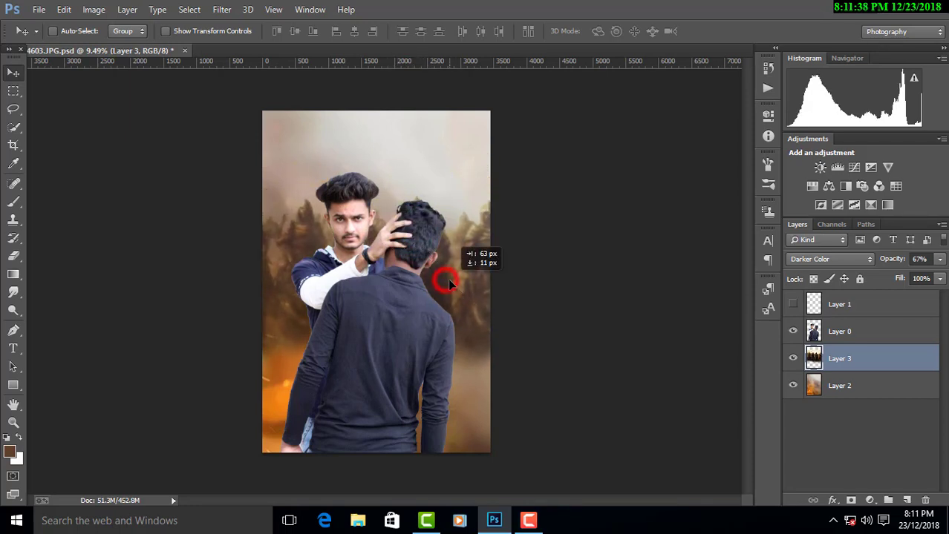
drag(897, 258, 886, 259)
drag(570, 258, 567, 266)
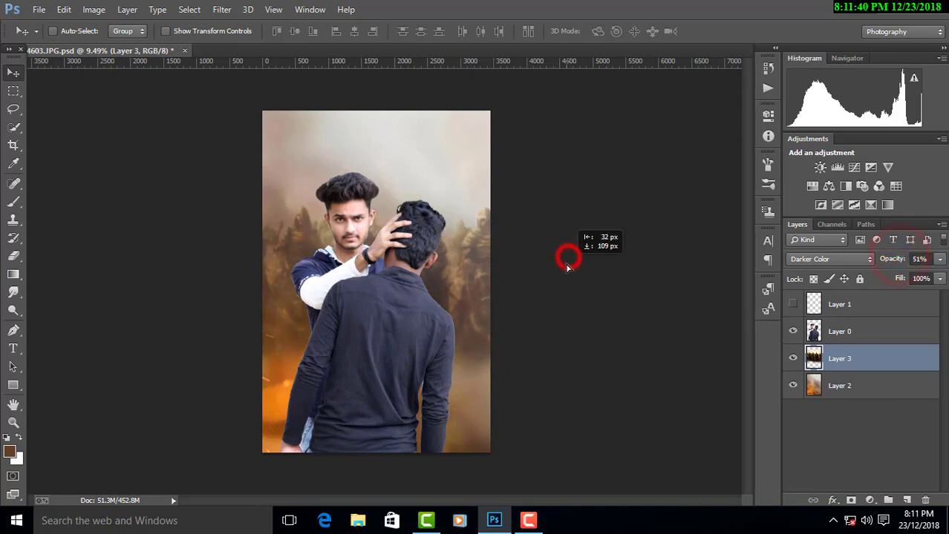
key(ctrl+plus)
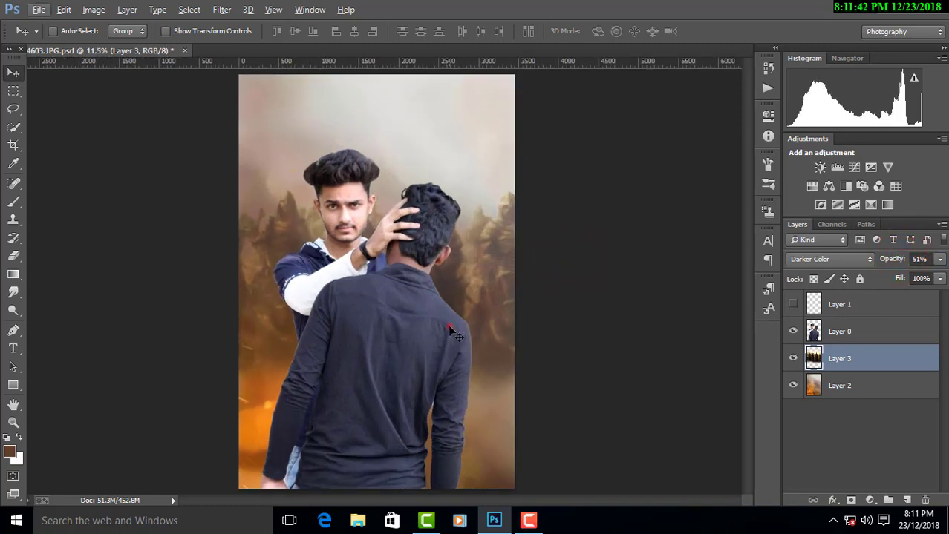
key(ctrl+minus)
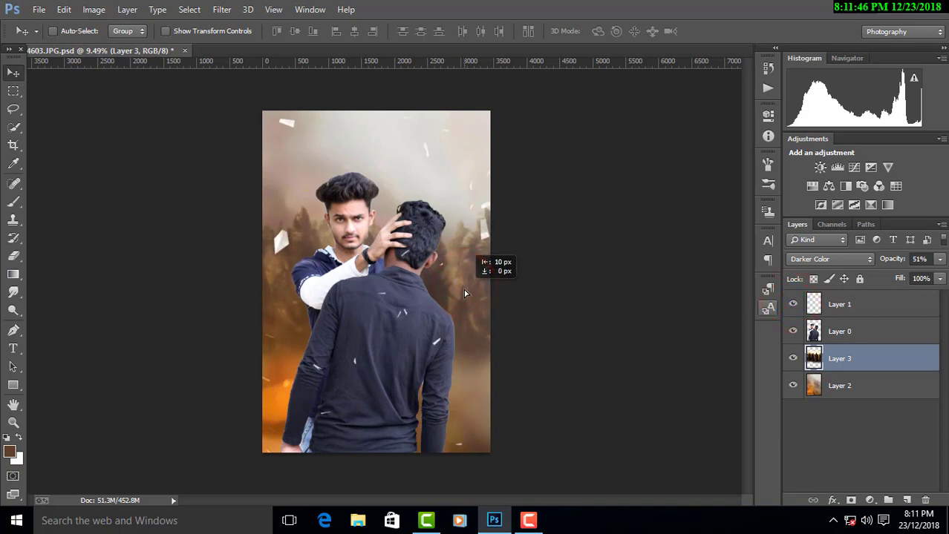
- Move the warrior backdrop slightly down and right
drag(499, 321, 497, 321)
click(862, 298)
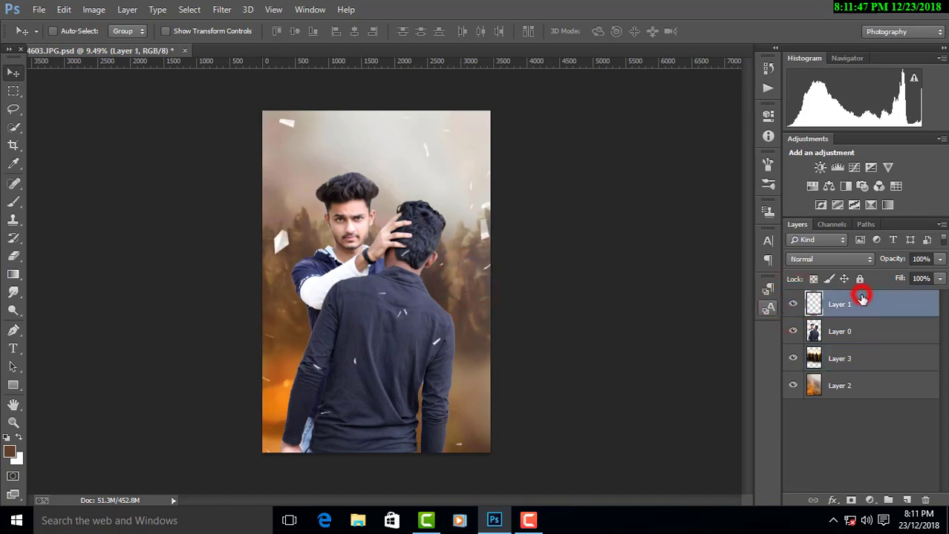
click(841, 334)
click(805, 363)
drag(451, 261, 455, 275)
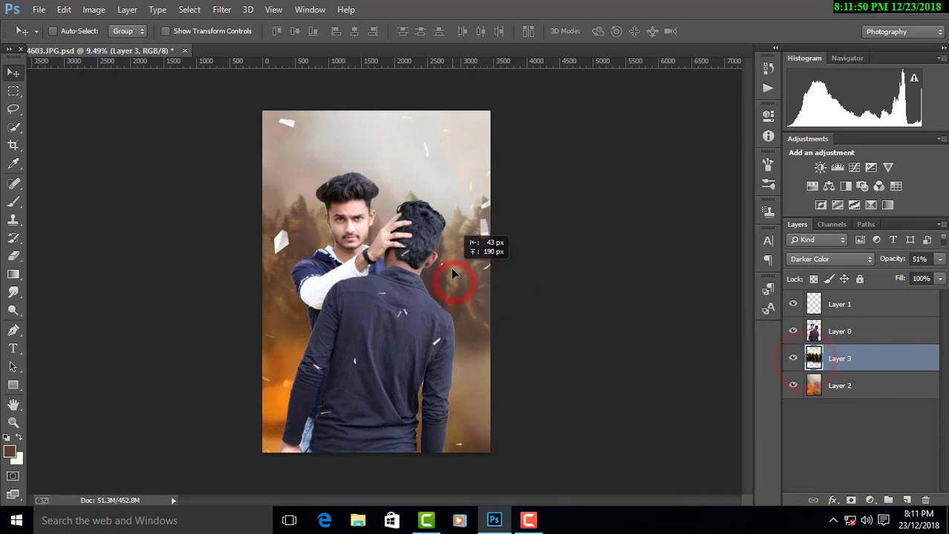
- Duplicate the white shard layer, place the copy behind the men, and float the poster window
click(856, 306)
alt+drag(449, 211, 460, 222)
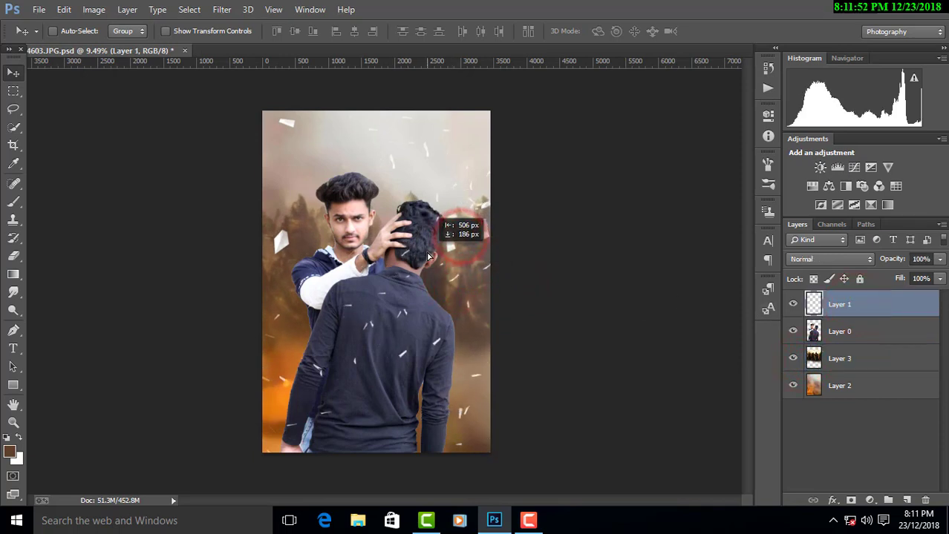
drag(850, 308, 832, 369)
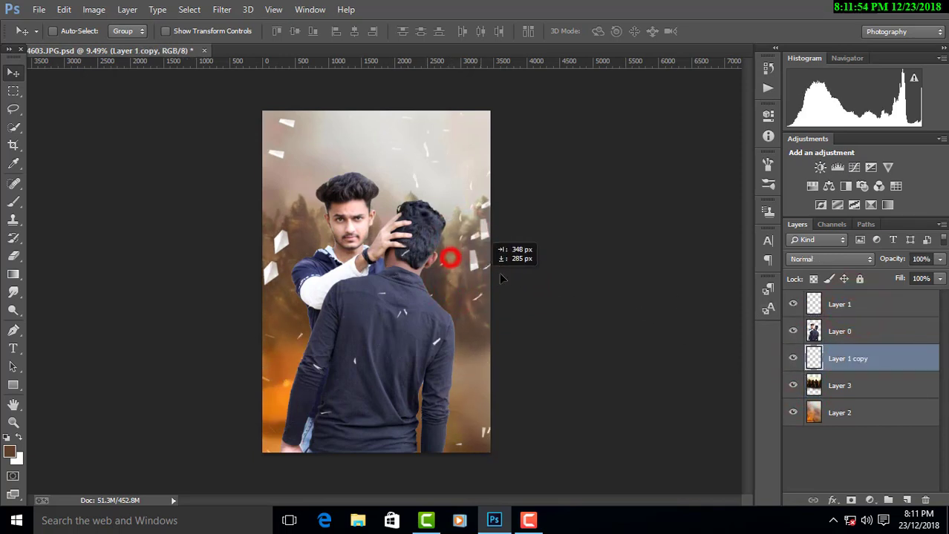
drag(501, 278, 482, 252)
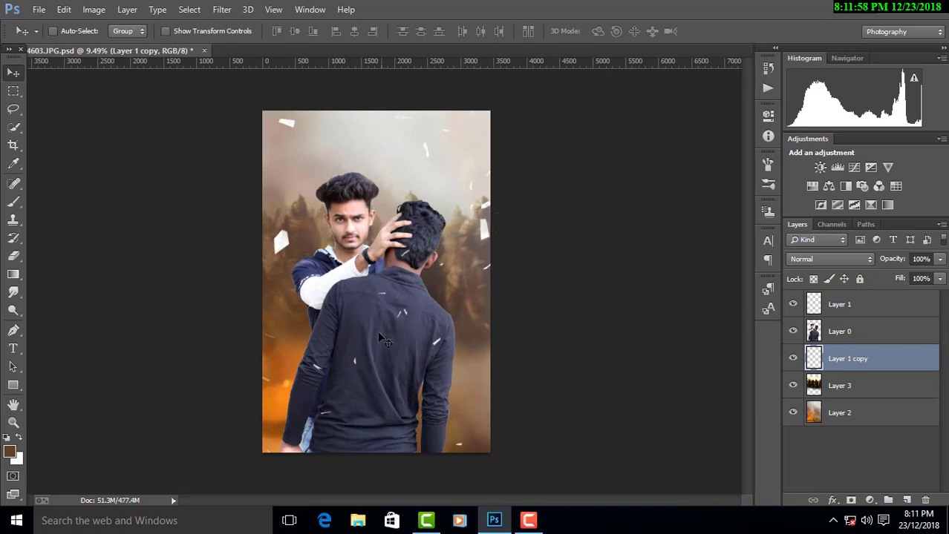
drag(380, 339, 381, 342)
drag(178, 50, 409, 147)
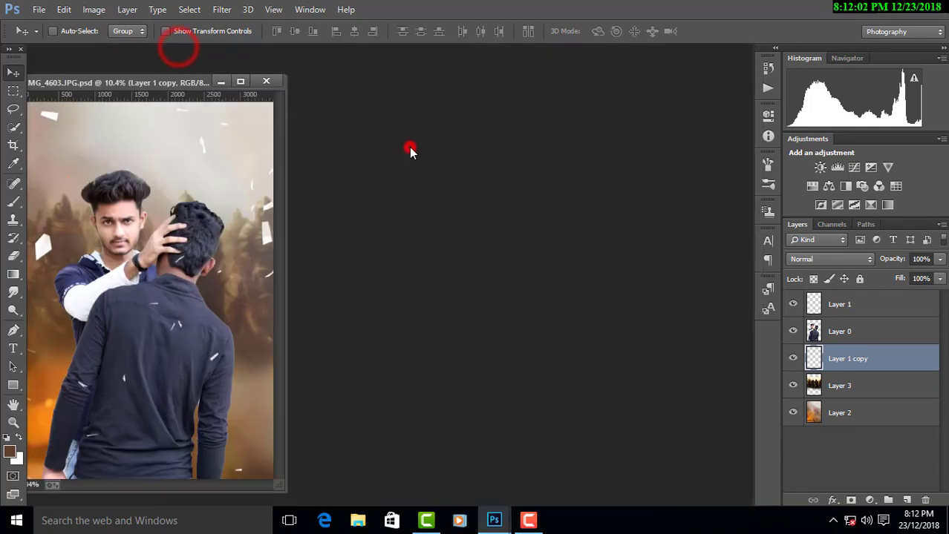
- Open the fire sparks image from the Fires Png folder and drag it into the poster
key(ctrl+o)
click(474, 212)
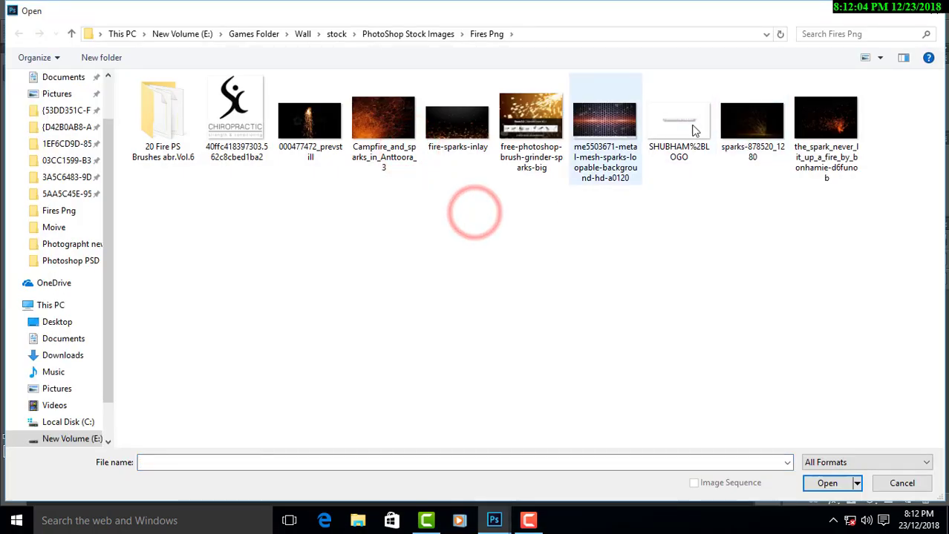
double_click(839, 132)
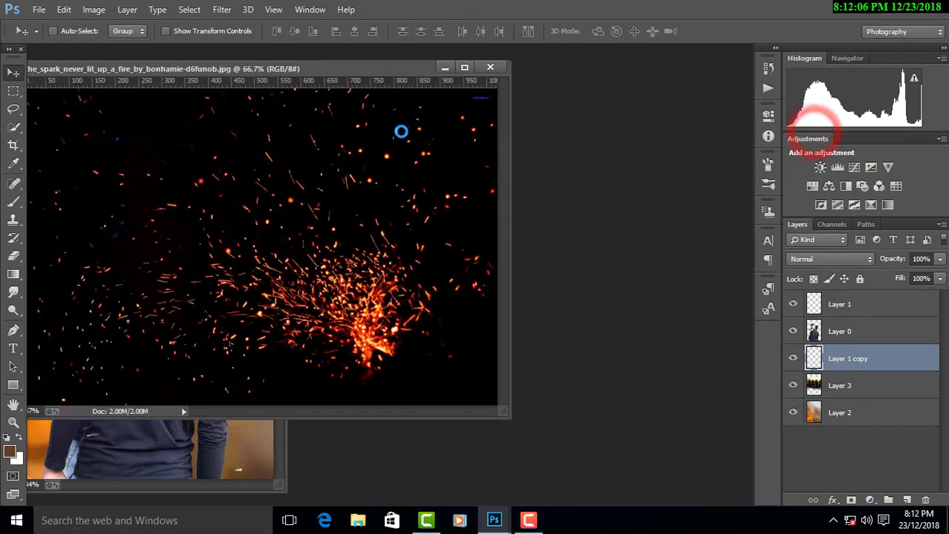
drag(352, 74, 526, 80)
drag(496, 252, 148, 237)
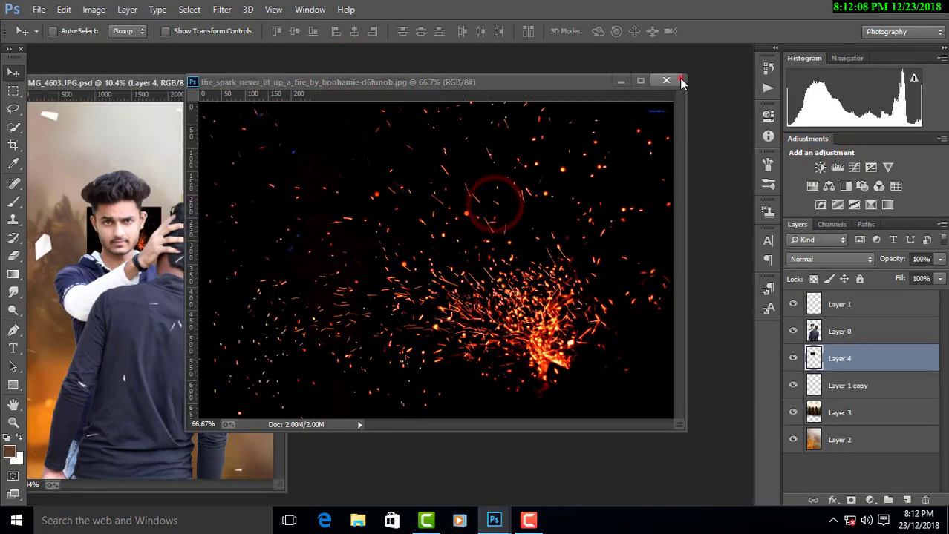
click(681, 79)
drag(241, 80, 374, 52)
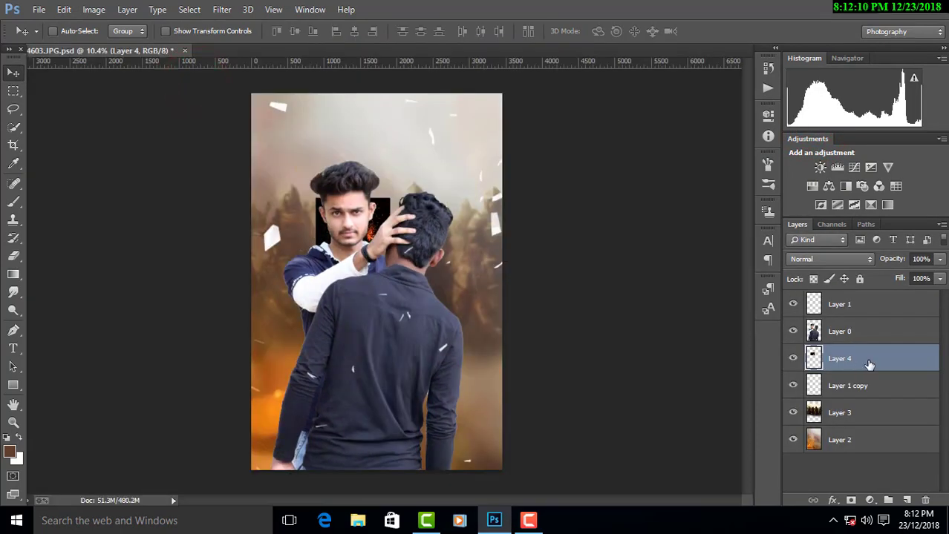
- Move the sparks layer to the top and enlarge it over the lower poster
drag(868, 358, 866, 302)
key(ctrl+t)
drag(390, 245, 529, 350)
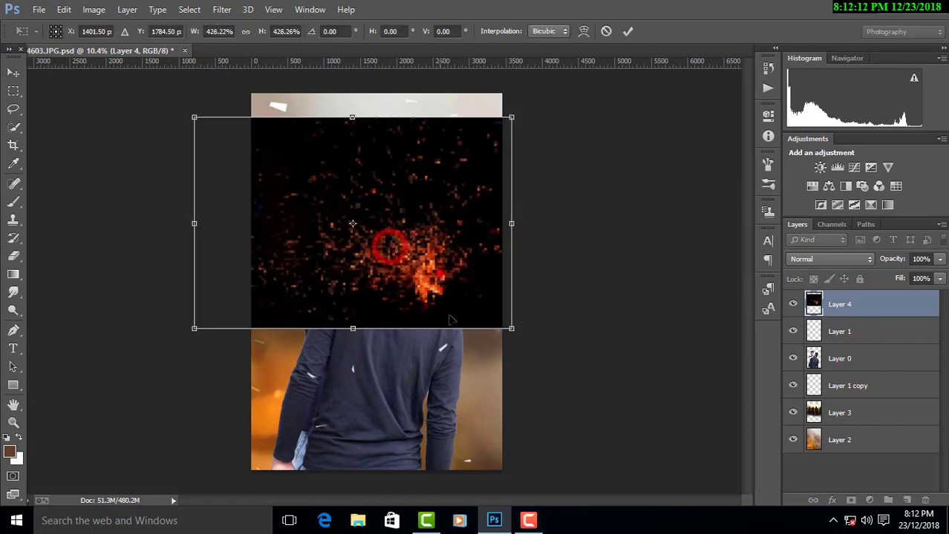
mouse_move(440, 276)
mouse_down()
mouse_move(509, 440)
mouse_move(526, 400)
mouse_up()
key(ctrl+minus)
key(ctrl+minus)
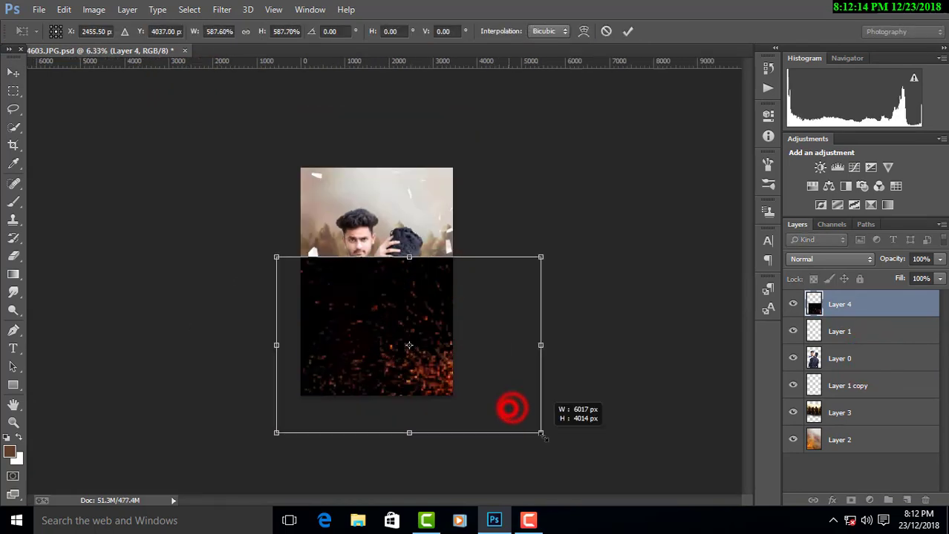
key(Return)
key(ctrl+0)
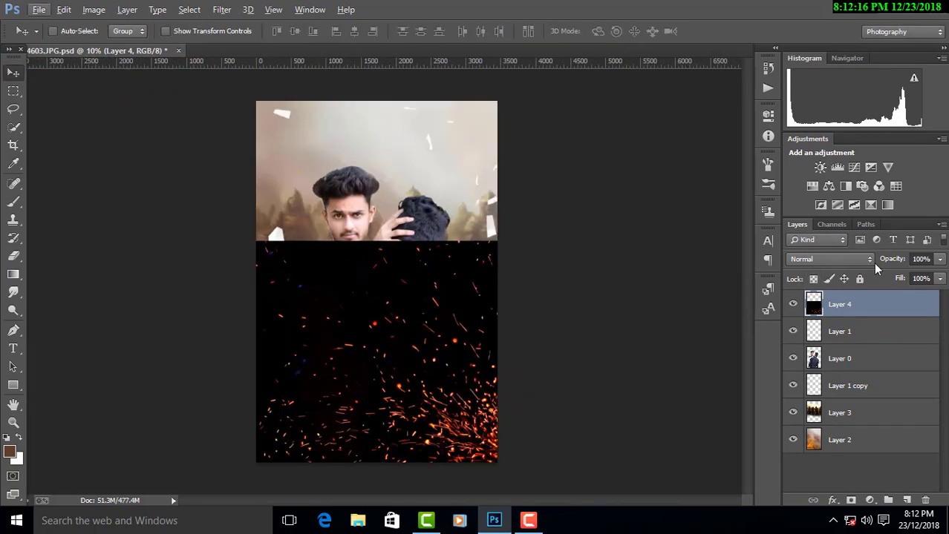
- Set the sparks layer to Screen blend mode
click(847, 259)
click(821, 102)
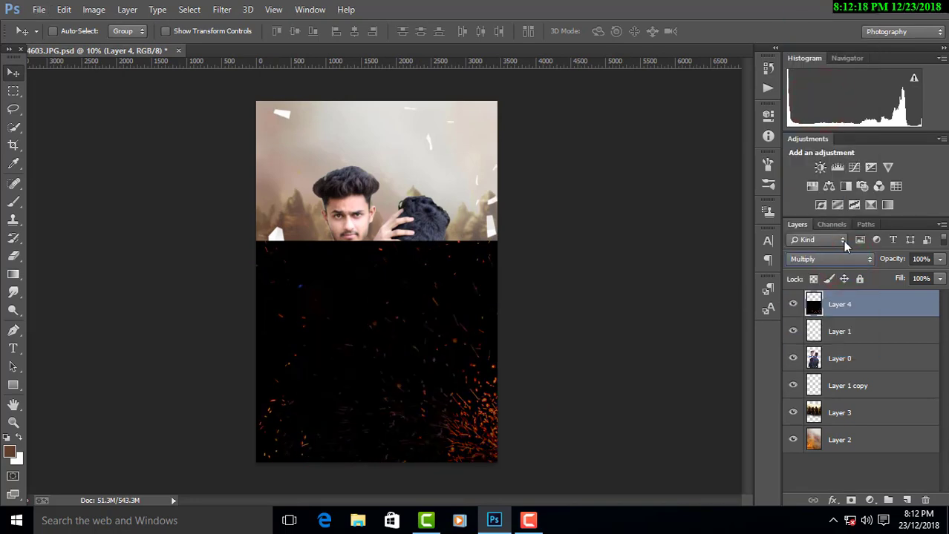
click(844, 259)
click(821, 115)
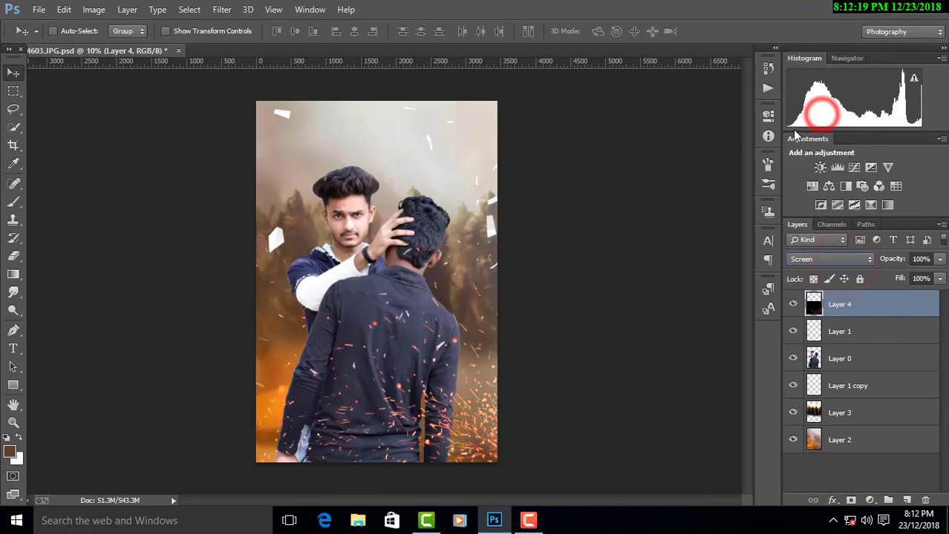
drag(512, 356, 520, 358)
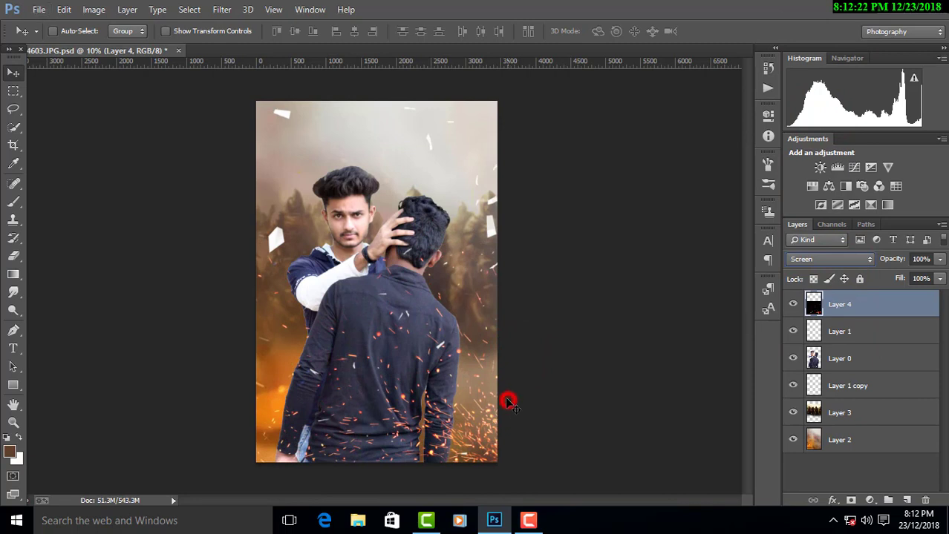
- Rescale the sparks to about 169% so embers cover both men
key(ctrl+minus)
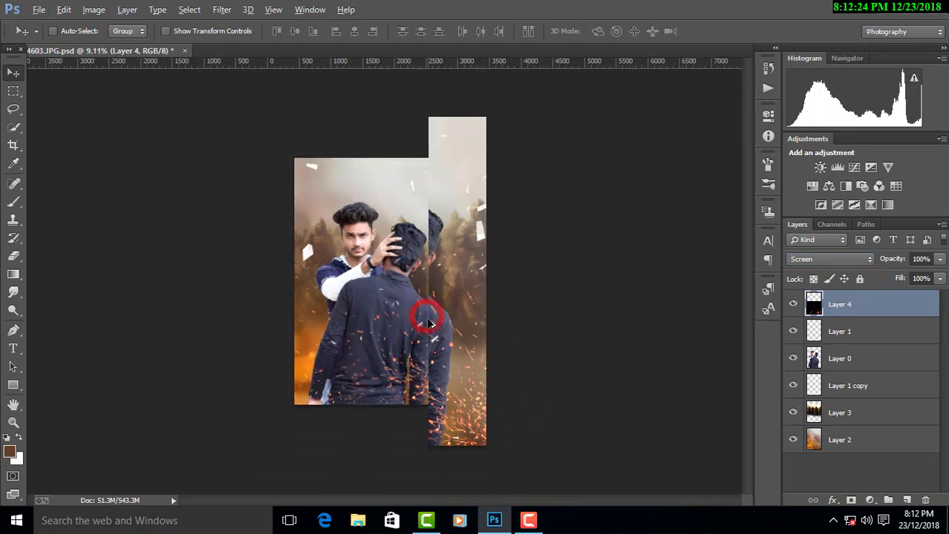
key(ctrl+t)
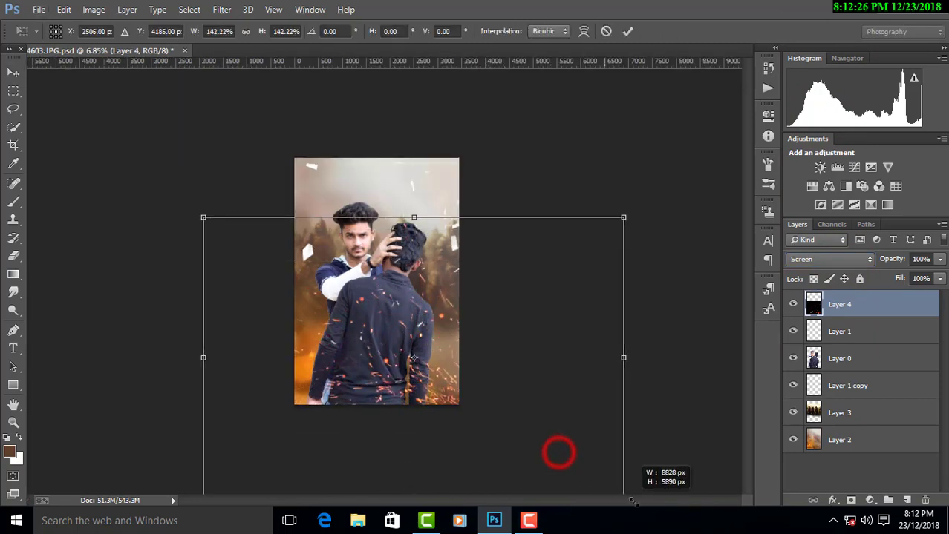
drag(558, 453, 659, 519)
mouse_move(524, 343)
mouse_down()
mouse_move(511, 414)
mouse_move(494, 401)
mouse_up()
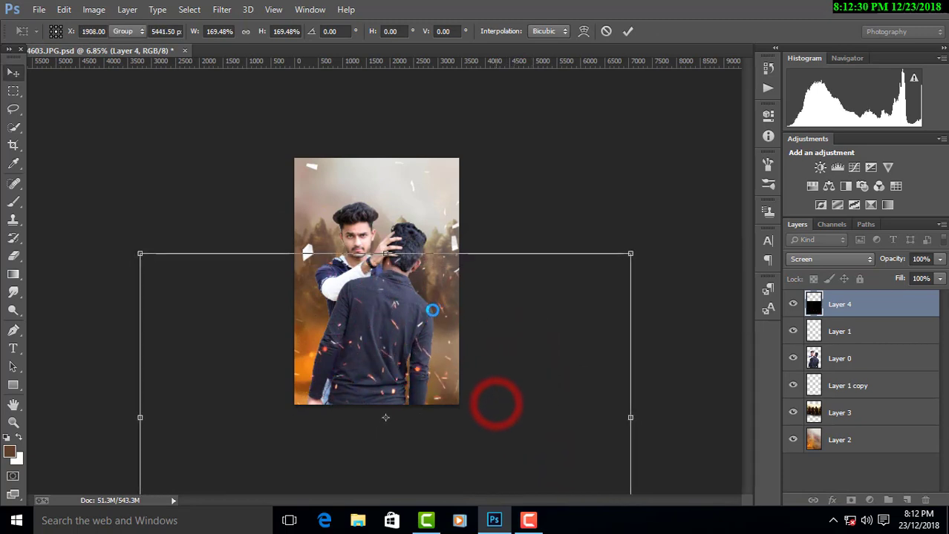
double_click(394, 317)
key(ctrl+0)
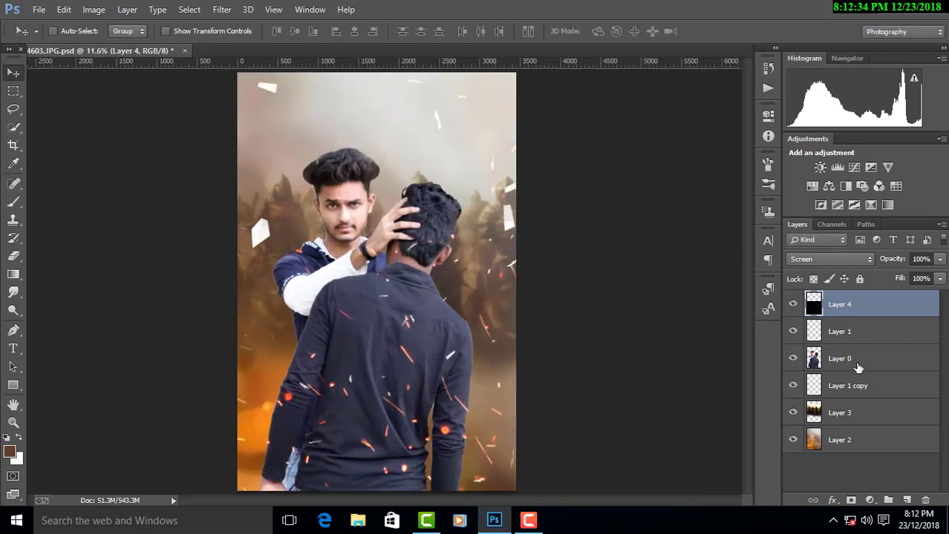
click(853, 359)
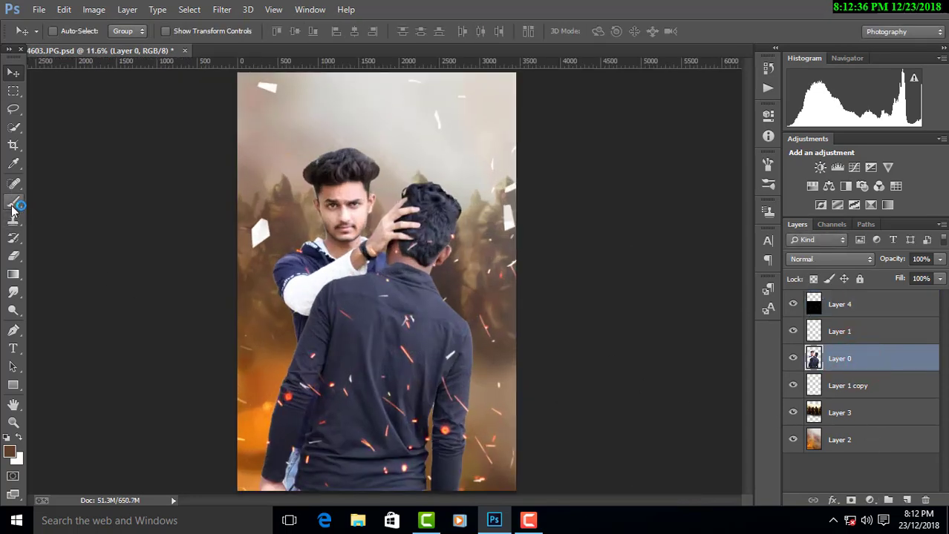
- Add a new top layer holding a merged stamp of the poster via Apply Image
key(ctrl+minus)
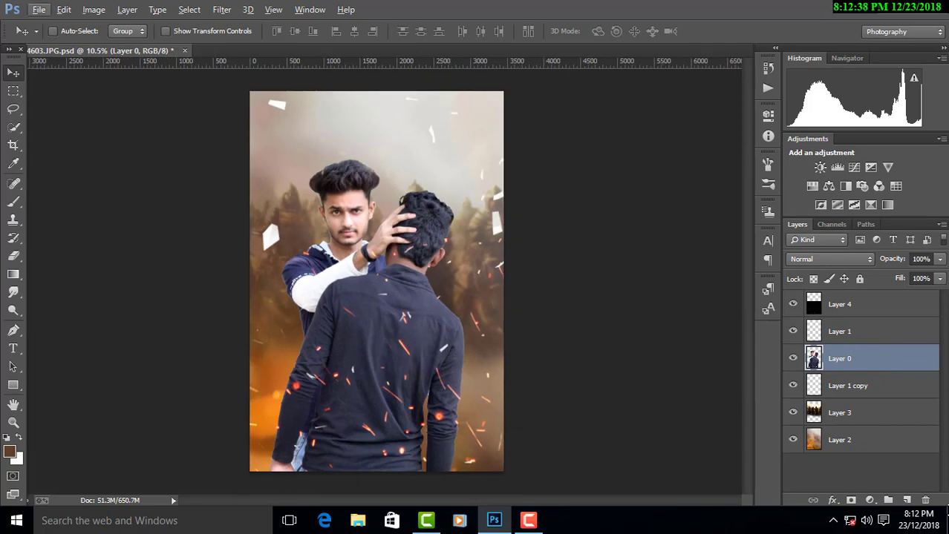
click(878, 319)
click(878, 308)
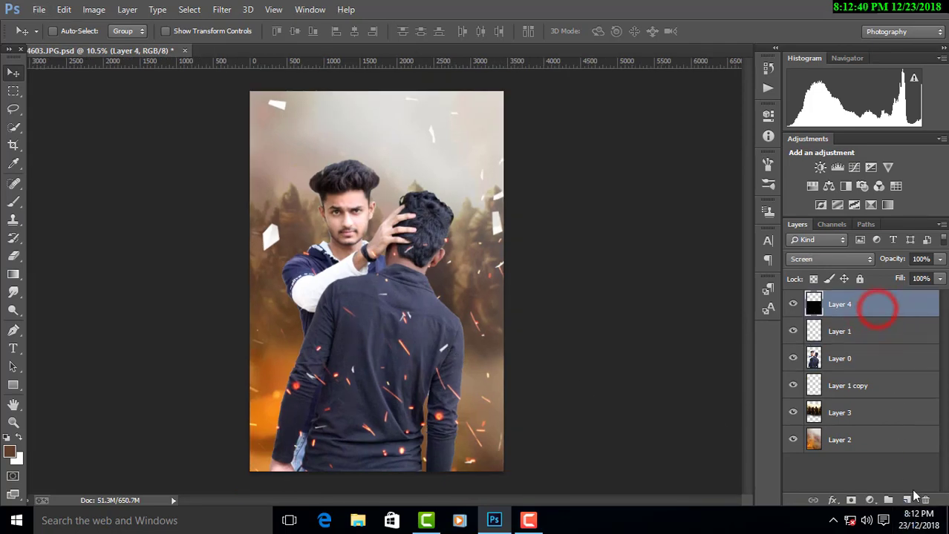
click(909, 499)
click(94, 10)
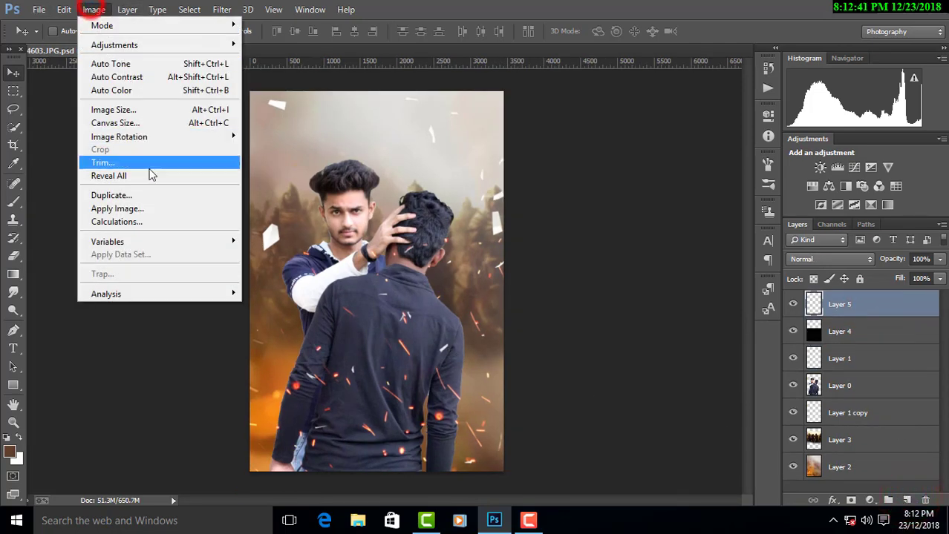
click(137, 208)
click(598, 141)
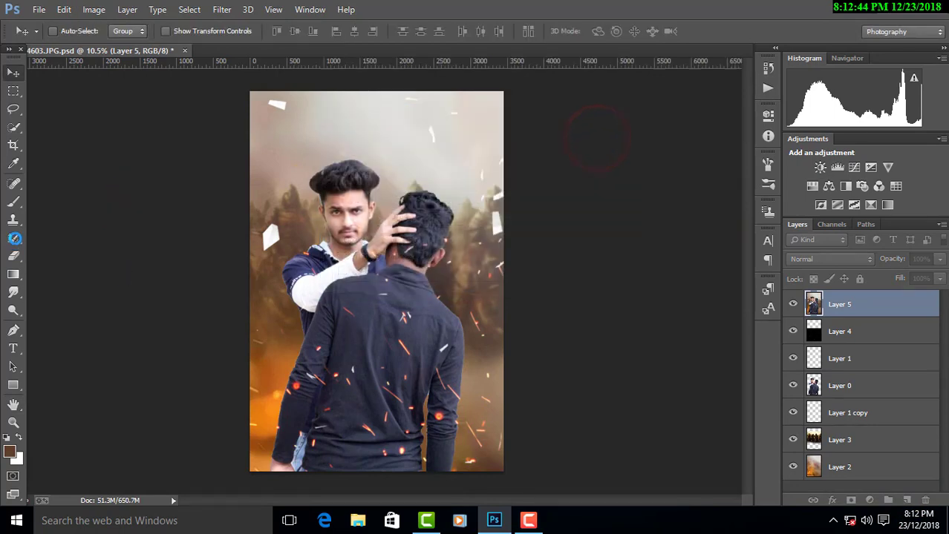
- Choose a particle brush and dab dispersion particles across the man's back
click(14, 201)
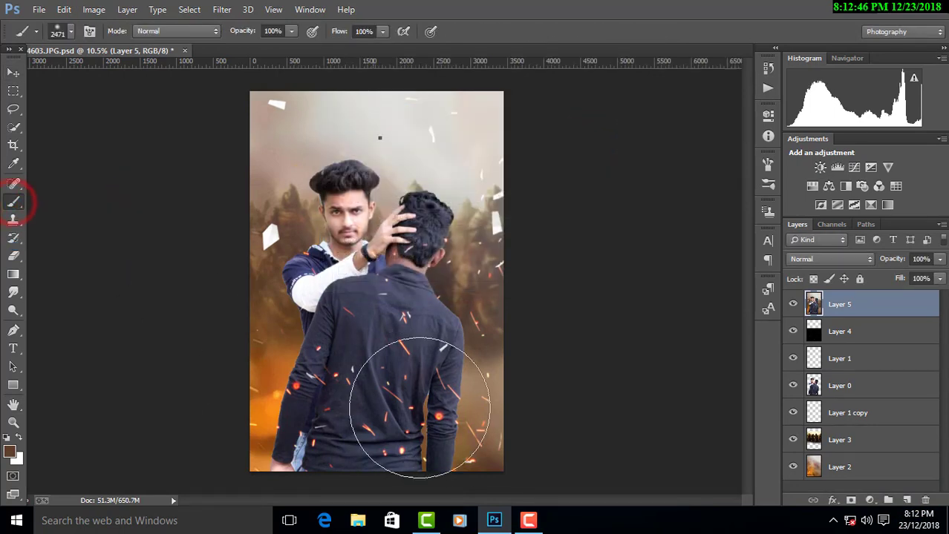
right_click(466, 414)
scroll(497, 429, down, 2)
scroll(497, 429, down, 3)
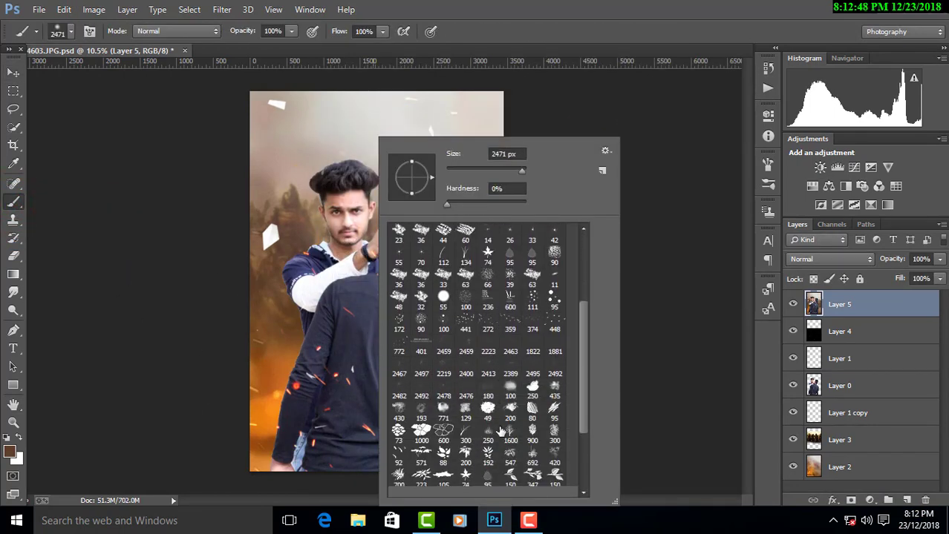
scroll(505, 432, down, 2)
scroll(568, 419, down, 2)
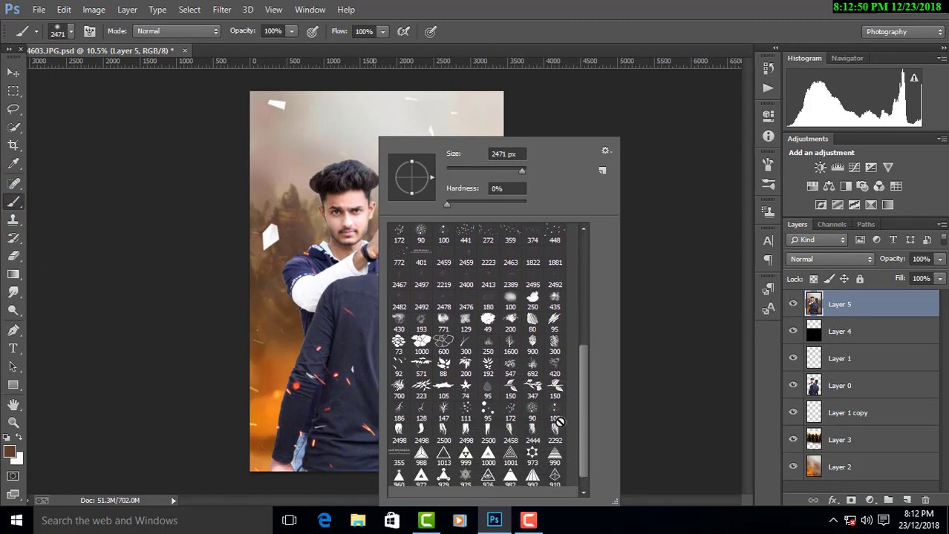
scroll(560, 436, down, 2)
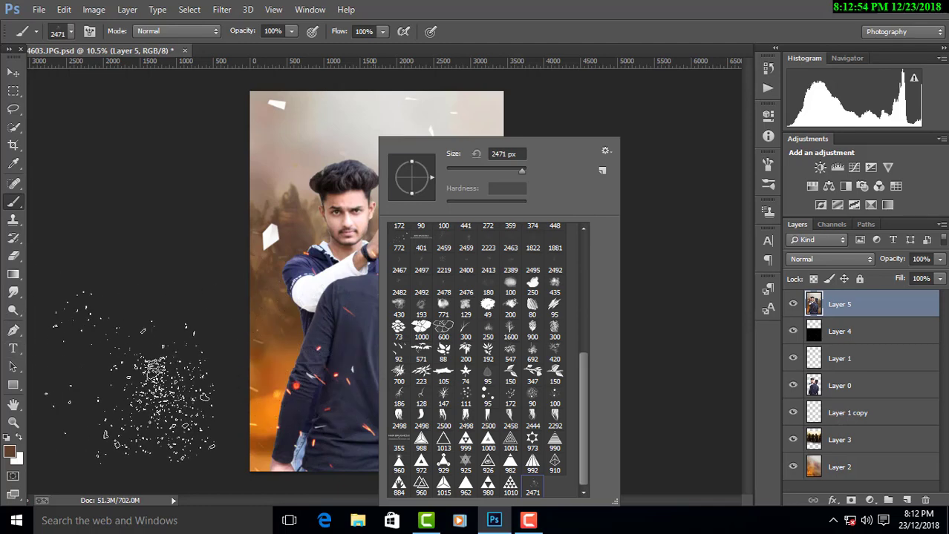
click(245, 372)
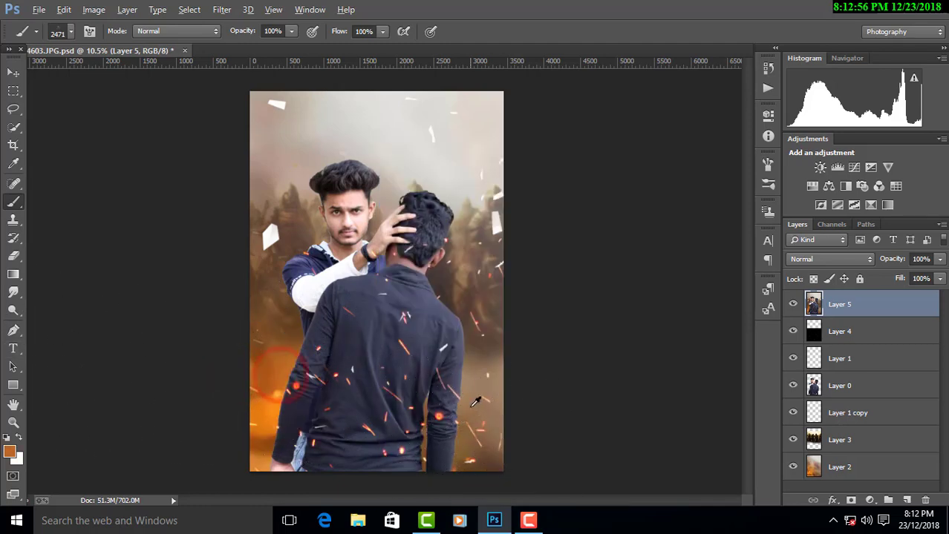
click(402, 398)
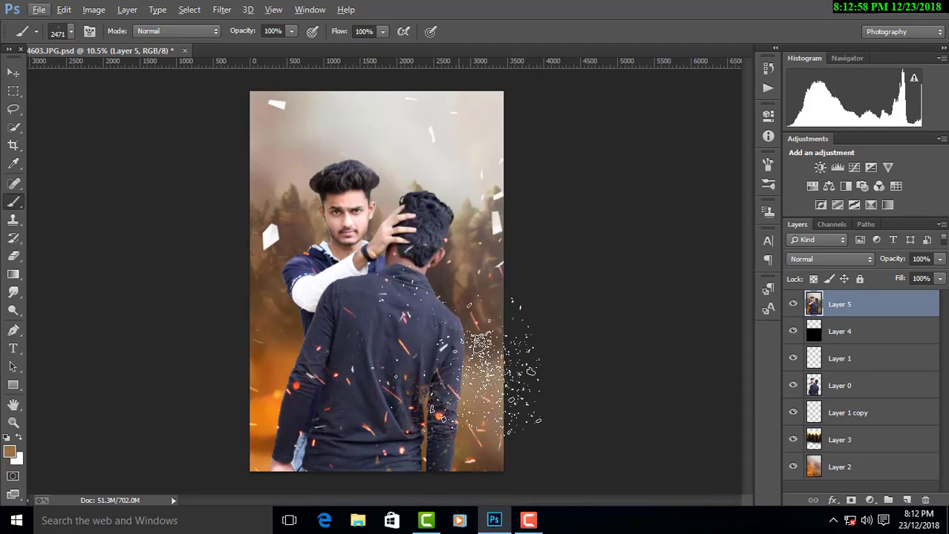
click(423, 340)
click(317, 365)
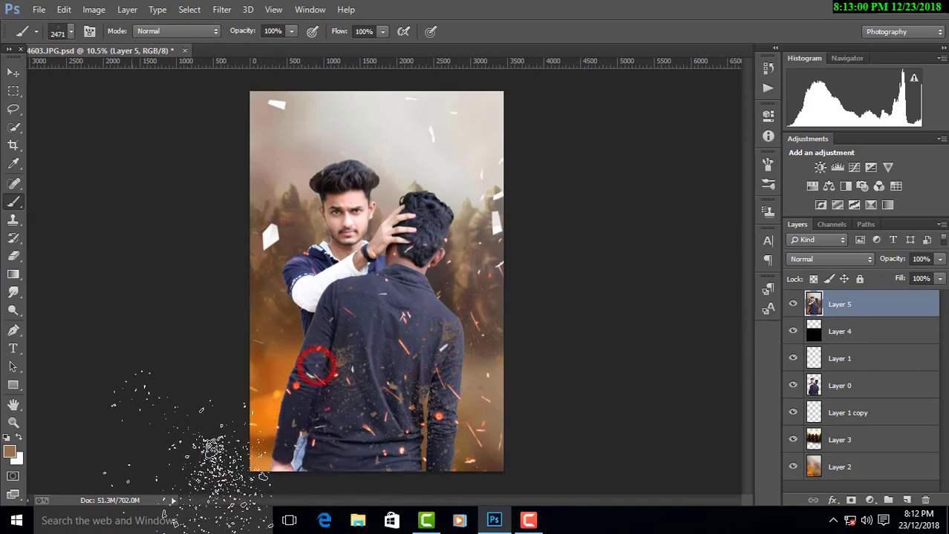
click(380, 429)
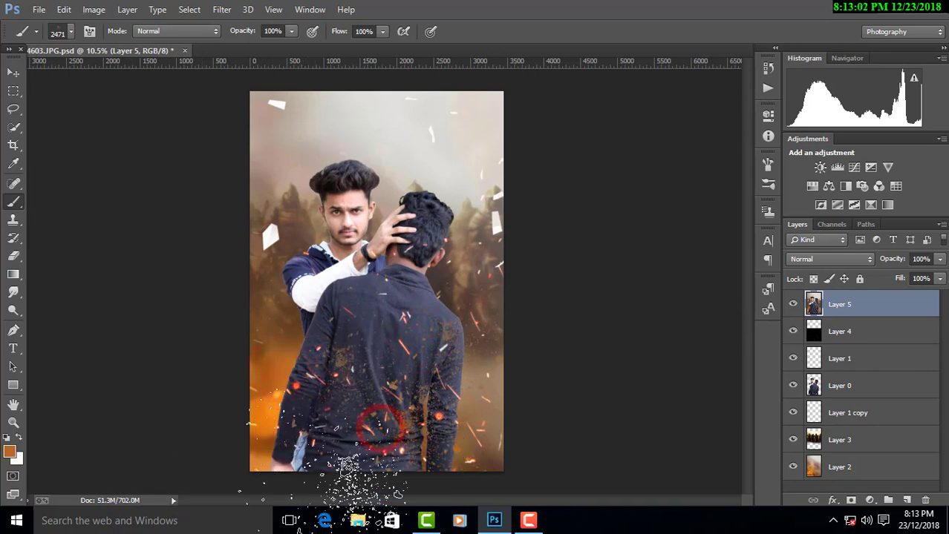
- Set the particle brush to 1447 px for painting along the white sleeve
scroll(446, 423, up, 1)
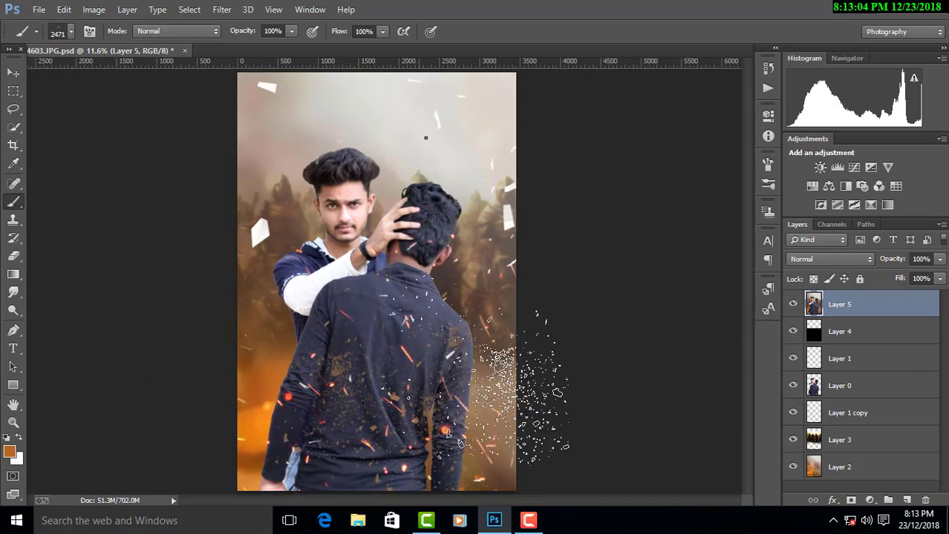
right_click(545, 334)
click(564, 172)
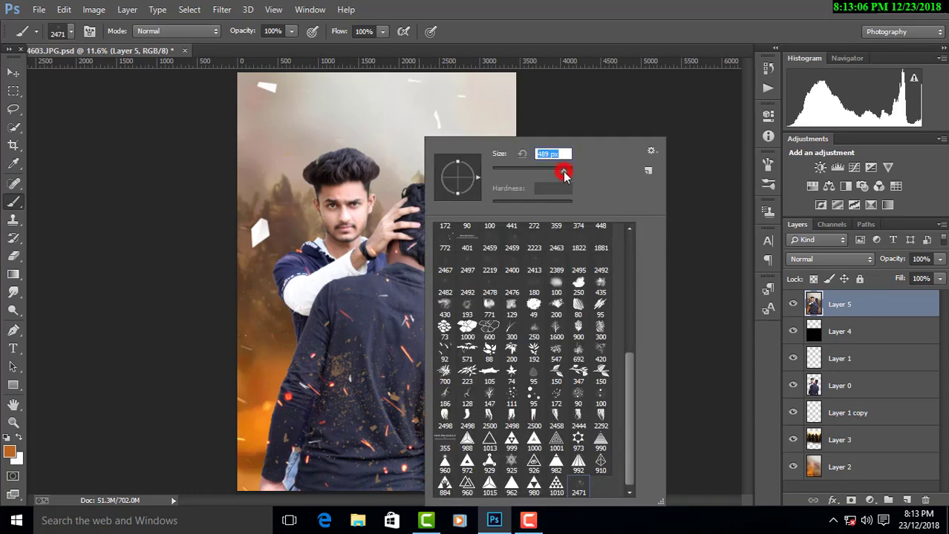
drag(565, 174, 562, 173)
click(378, 334)
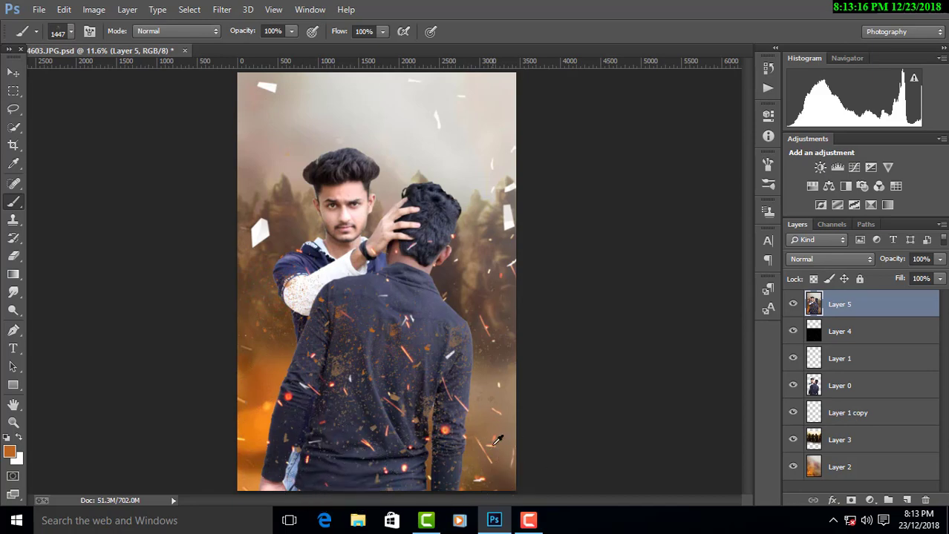
click(338, 462)
scroll(211, 428, down, 1)
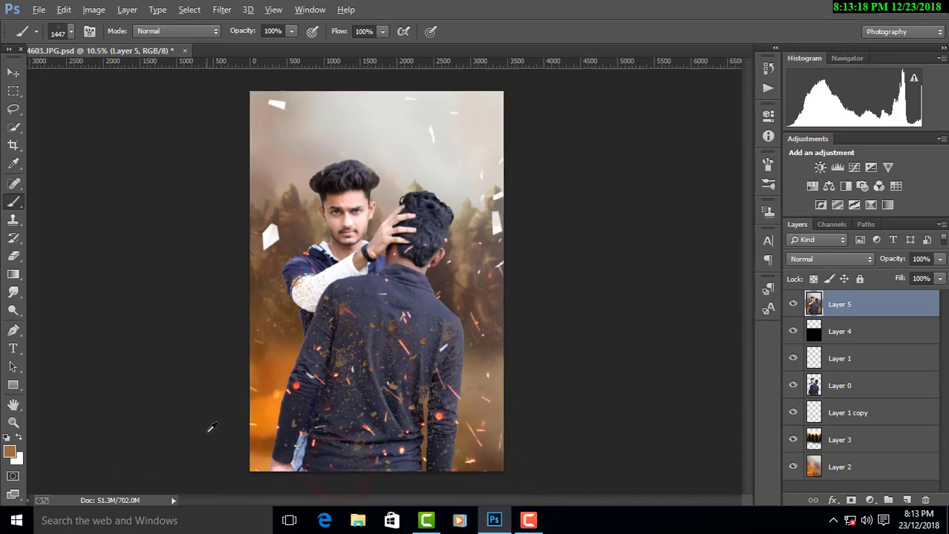
scroll(321, 365, up, 1)
scroll(357, 366, up, 2)
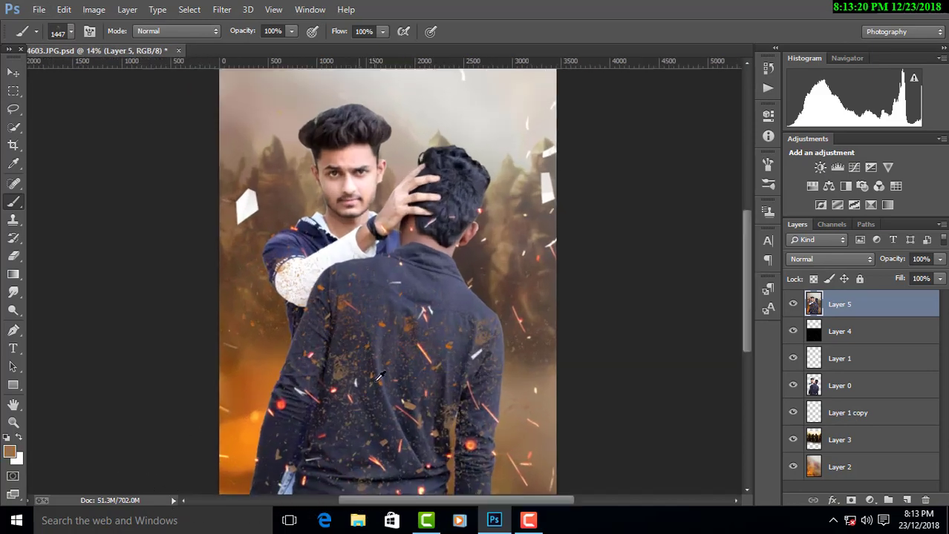
scroll(401, 366, up, 3)
scroll(427, 364, up, 2)
scroll(427, 364, up, 1)
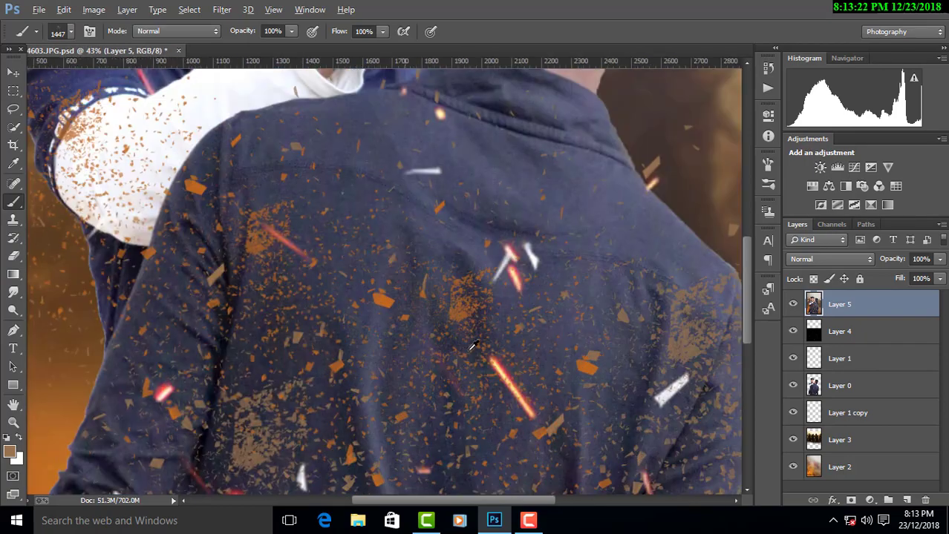
right_click(665, 342)
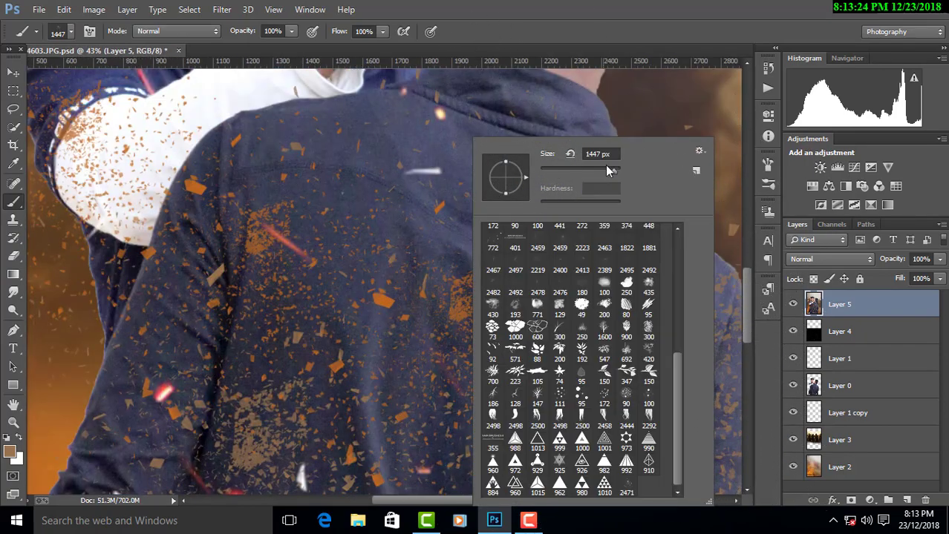
click(451, 208)
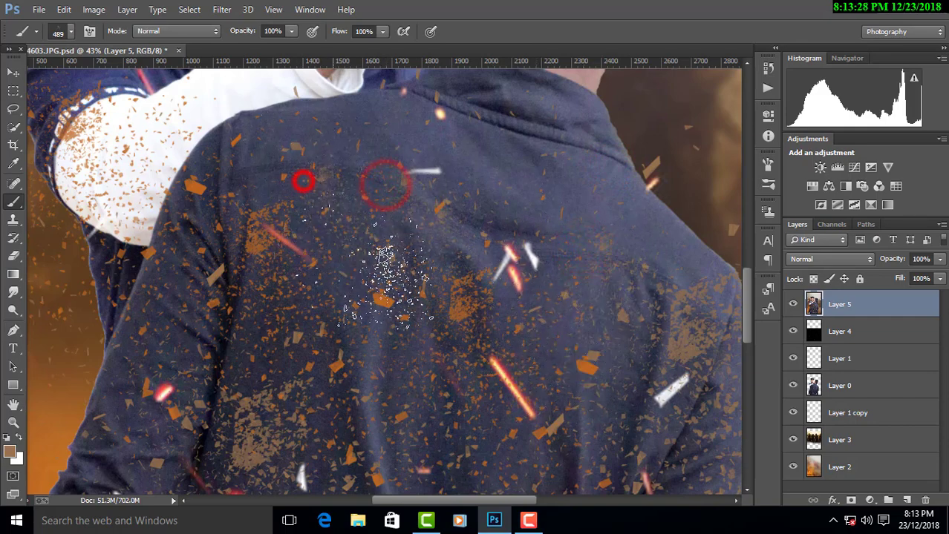
scroll(497, 216, down, 5)
scroll(540, 147, up, 3)
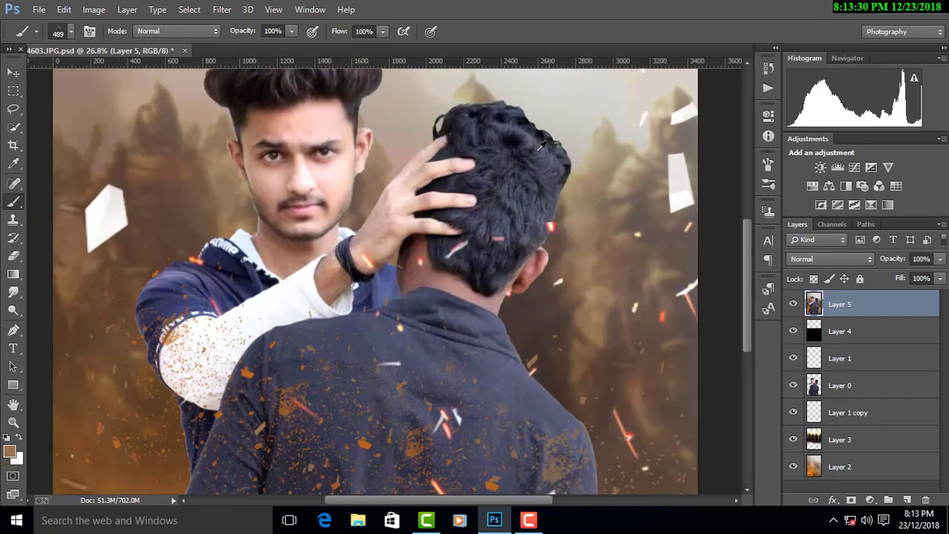
scroll(481, 225, up, 1)
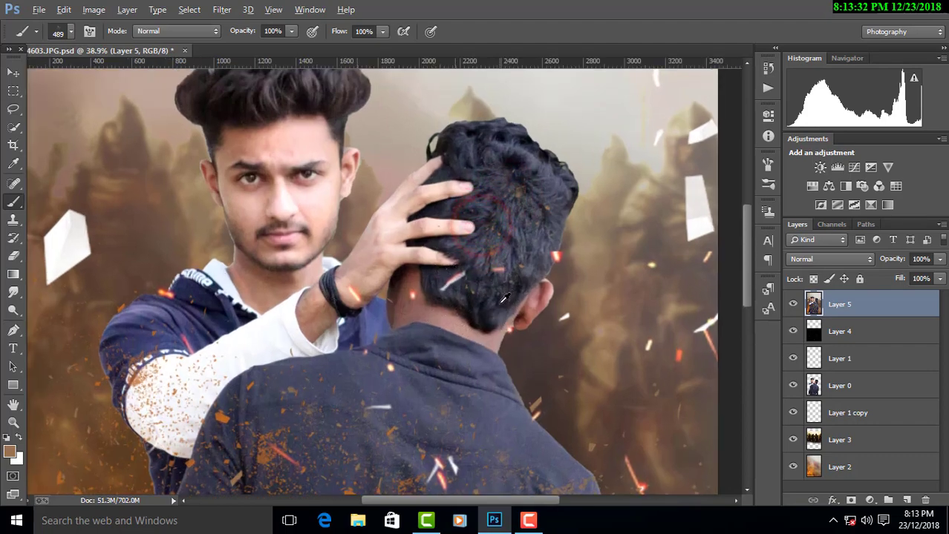
scroll(460, 267, up, 1)
scroll(550, 149, down, 2)
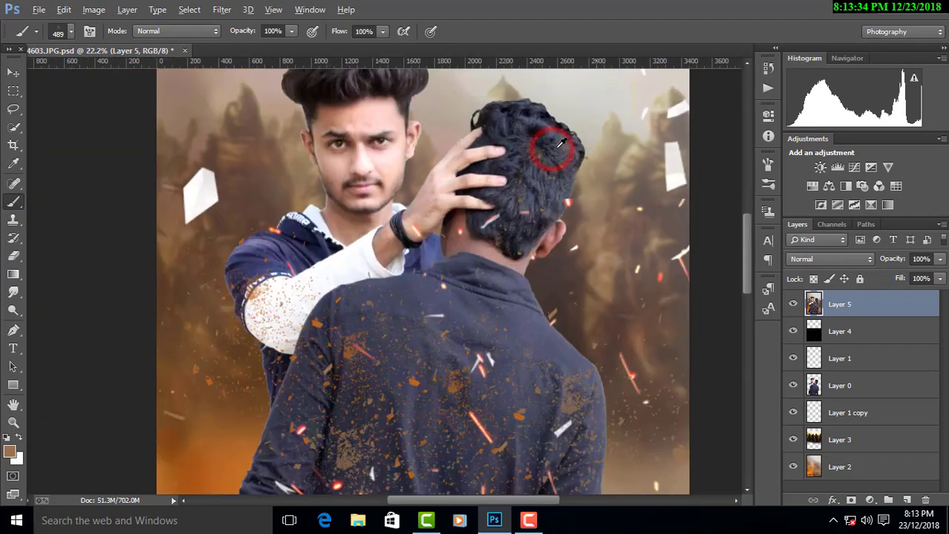
scroll(555, 144, down, 2)
scroll(555, 144, down, 1)
scroll(554, 144, down, 1)
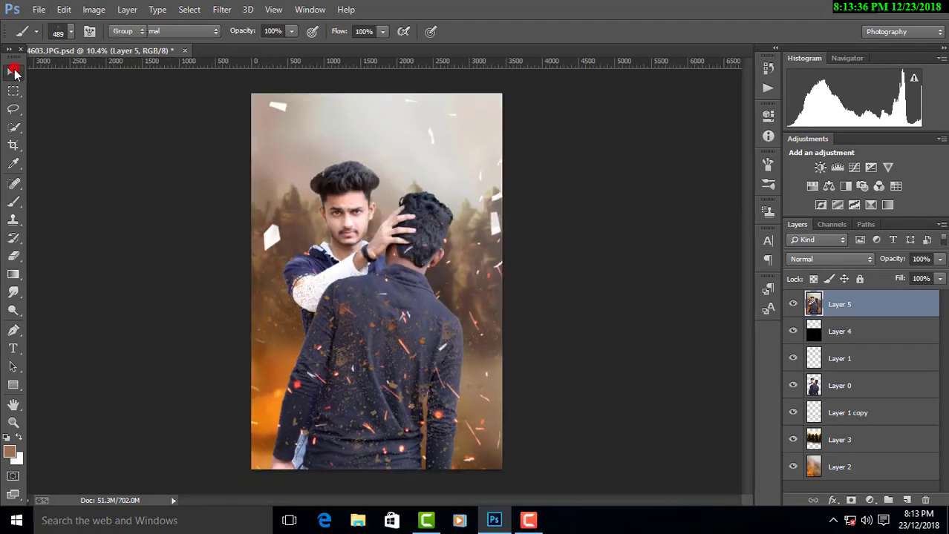
click(14, 72)
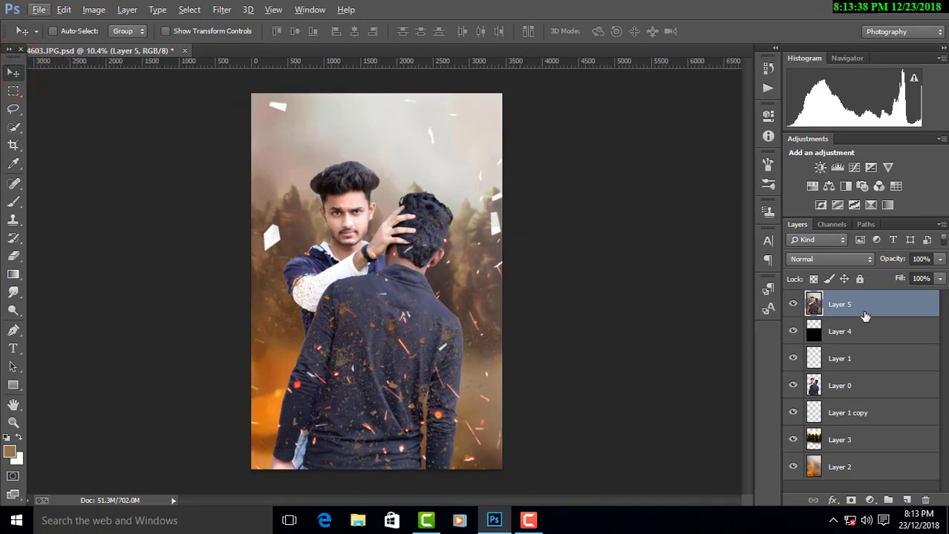
- Duplicate Layer 5 and drag in the particle texture, enlarged over the poster's lower half
key(ctrl+j)
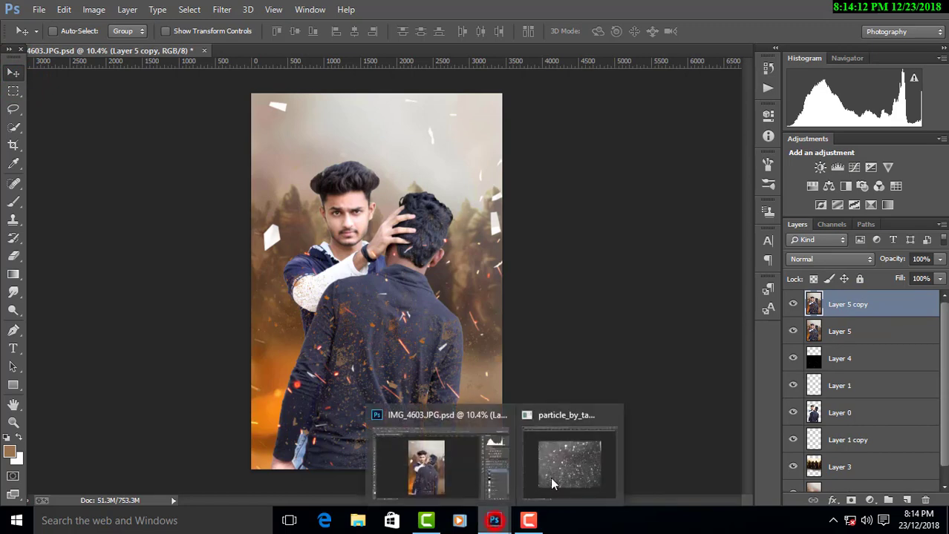
click(556, 471)
drag(486, 98, 518, 312)
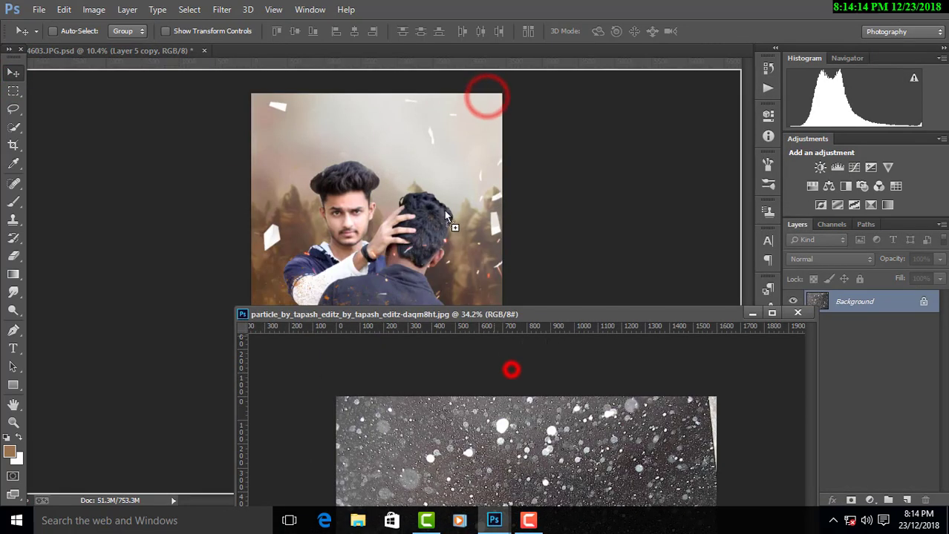
drag(511, 371, 409, 315)
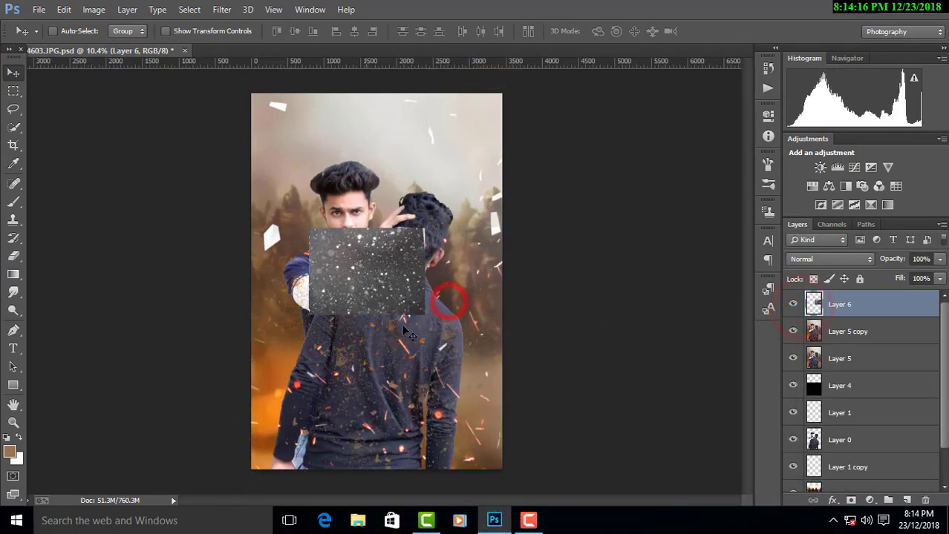
key(ctrl+t)
drag(492, 309, 636, 385)
drag(426, 316, 460, 448)
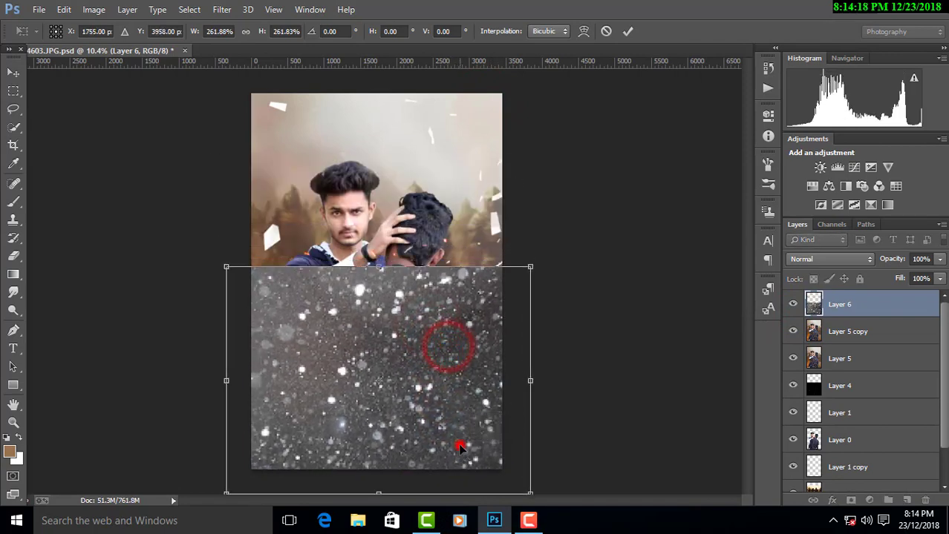
double_click(460, 446)
- Set the particle layer's blend mode to Overlay
click(830, 259)
click(811, 107)
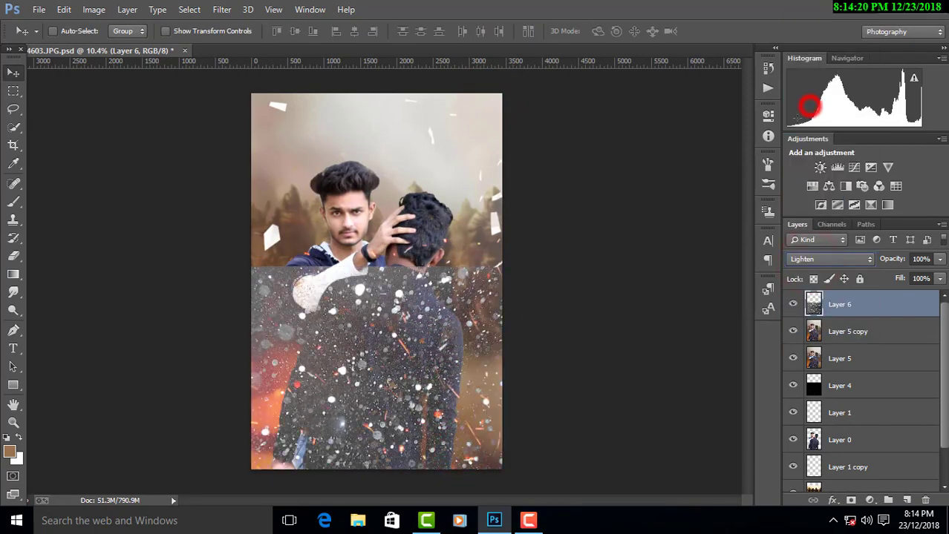
key(Down)
key(Down)
key(Down)
key(Down)
key(Down)
key(Down)
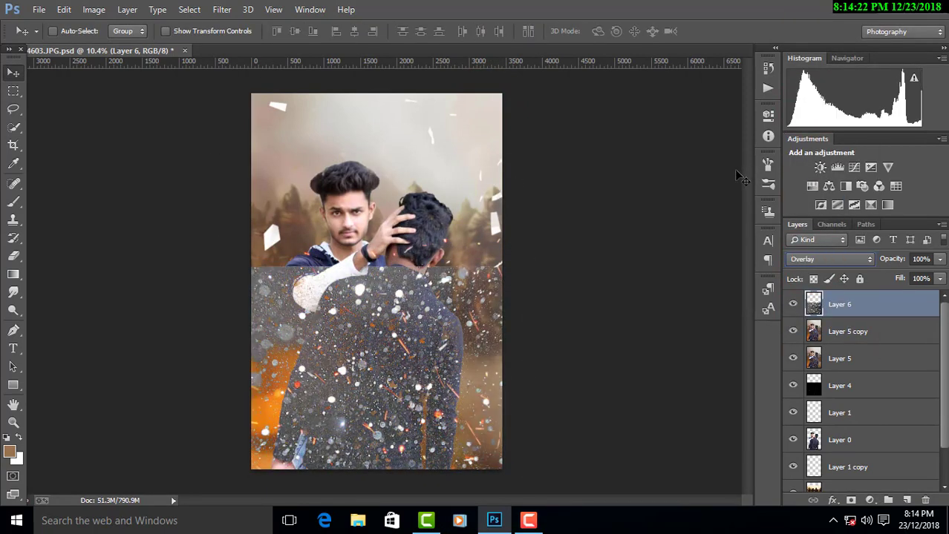
key(Up)
key(Down)
key(Up)
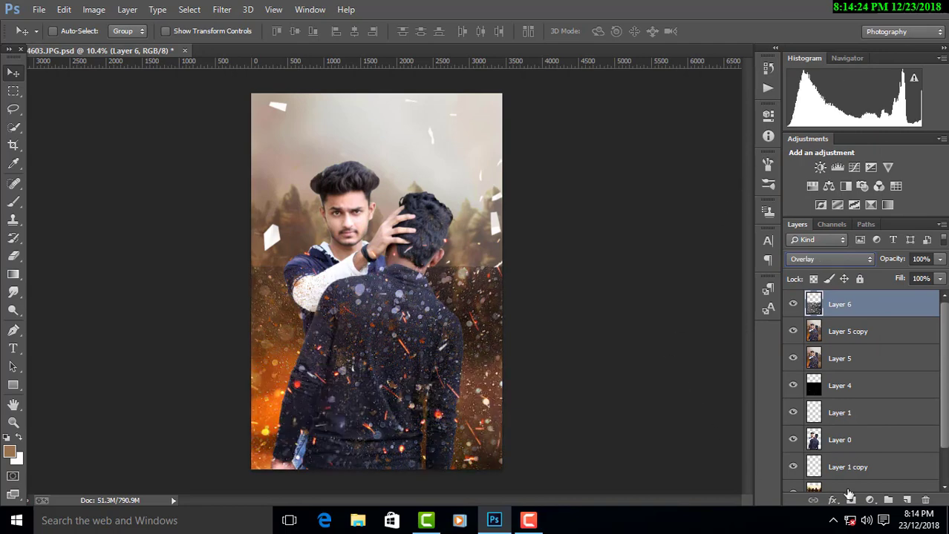
- Mask the particle layer with a soft round brush and lower its opacity to about 71%
click(851, 501)
click(16, 202)
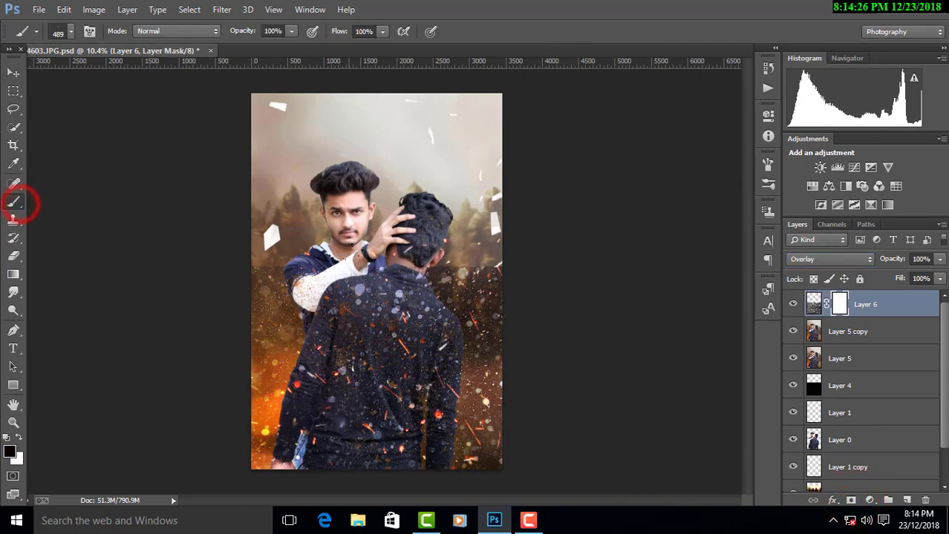
right_click(354, 138)
scroll(381, 241, up, 5)
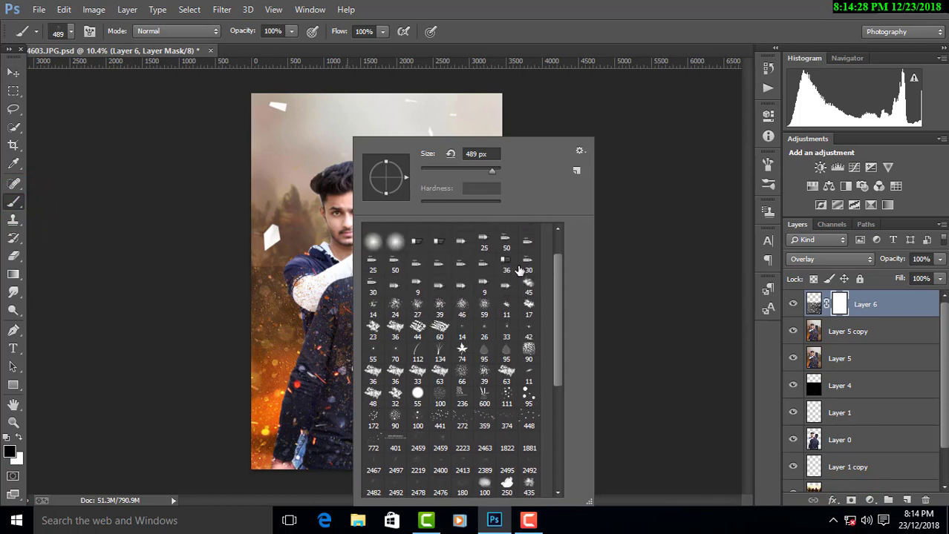
scroll(380, 241, up, 5)
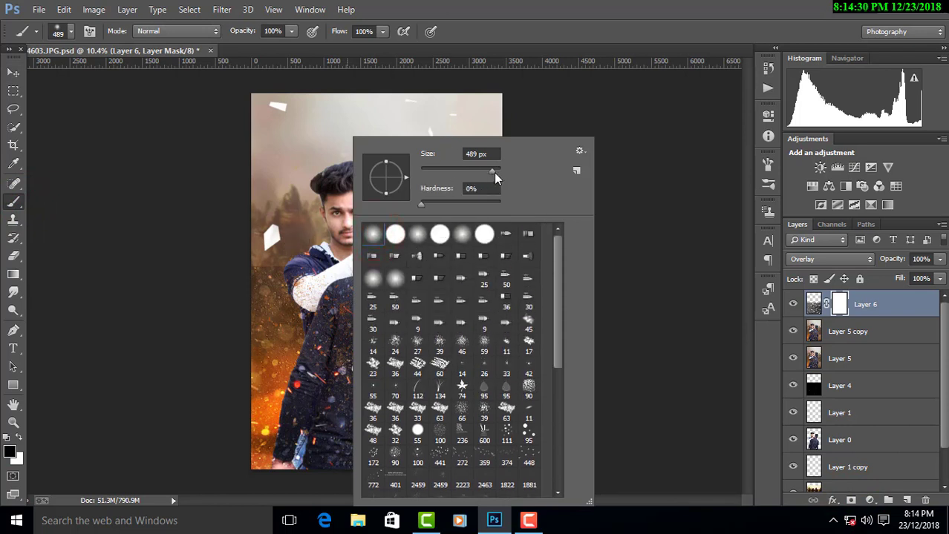
click(286, 256)
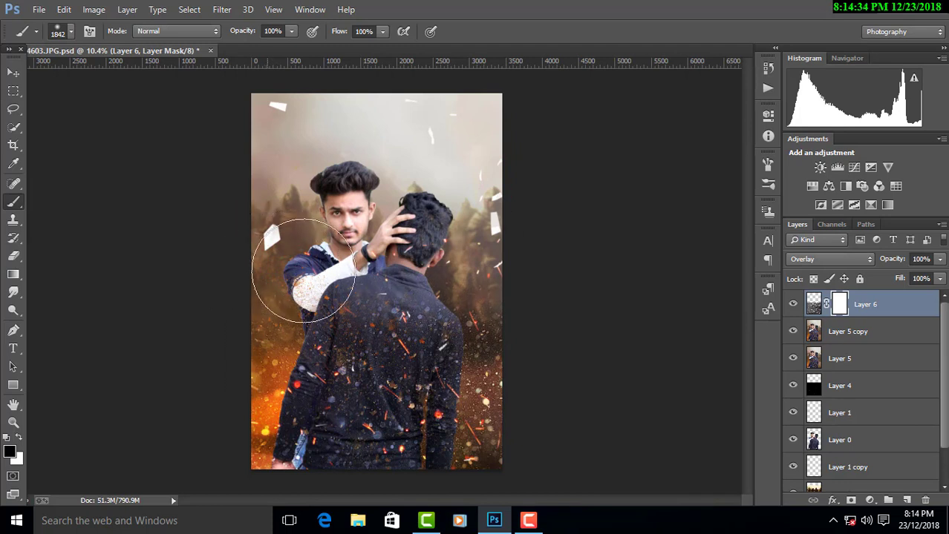
click(12, 74)
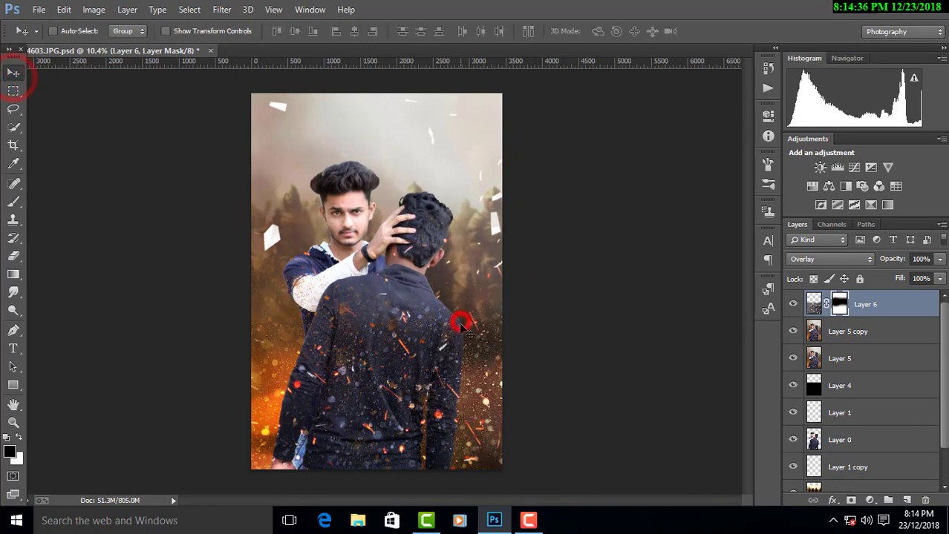
drag(876, 264, 896, 260)
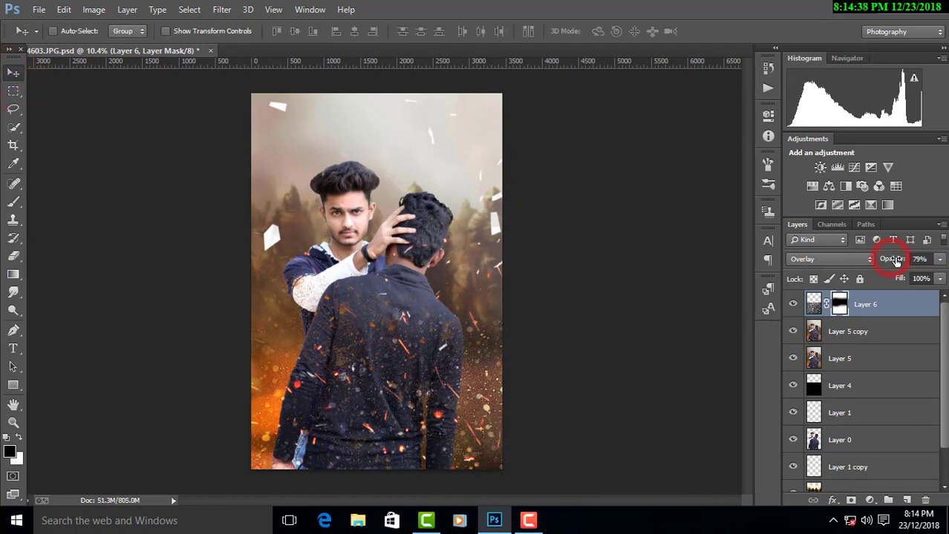
- Merge all visible layers into a single Layer 6
scroll(671, 369, up, 5)
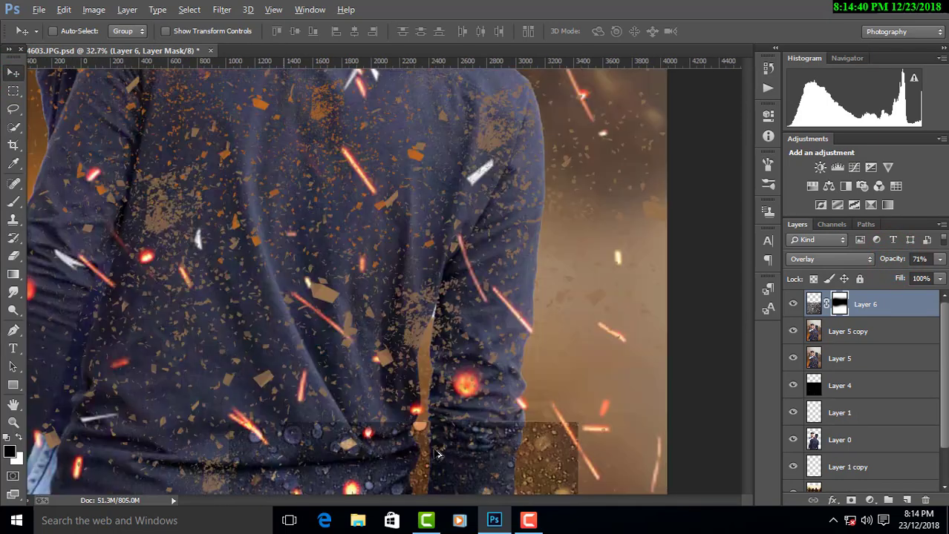
scroll(438, 454, down, 2)
scroll(438, 454, down, 3)
scroll(438, 454, up, 1)
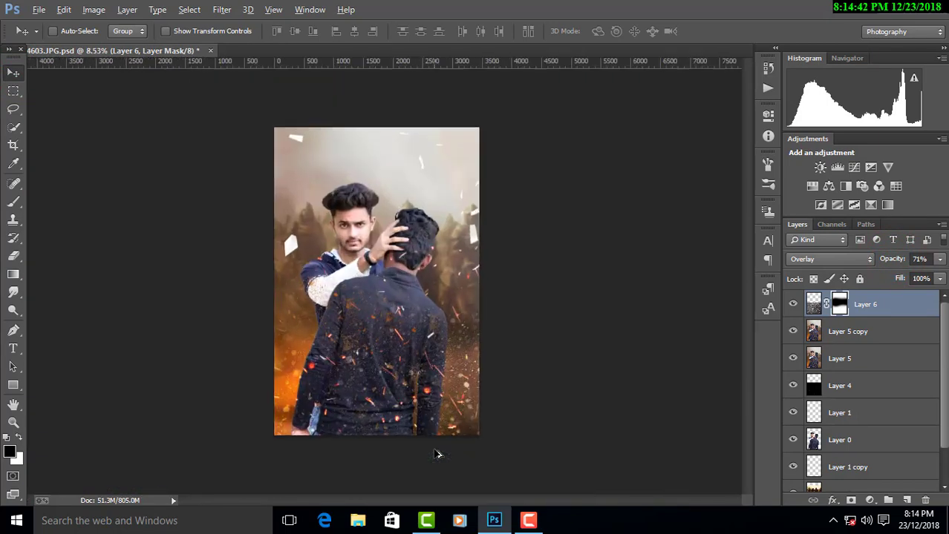
scroll(438, 452, up, 1)
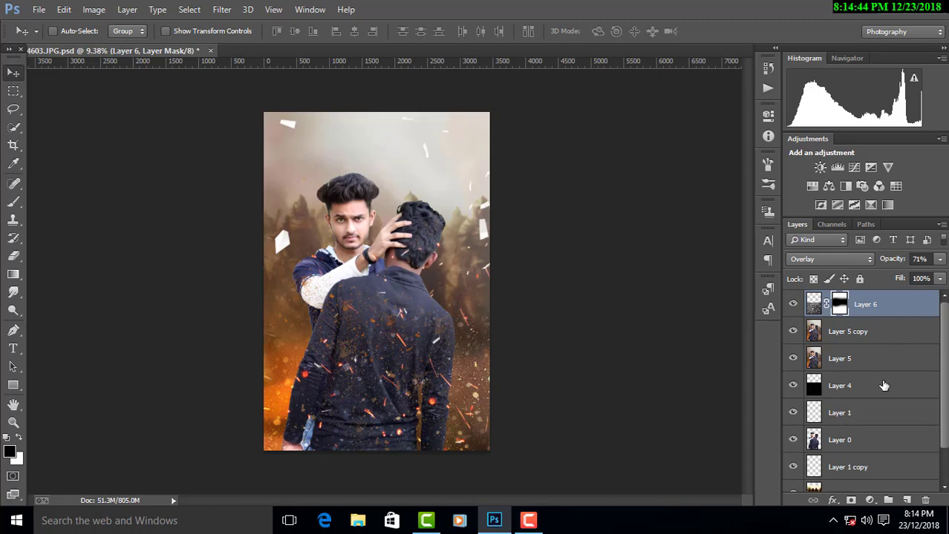
right_click(889, 309)
click(674, 408)
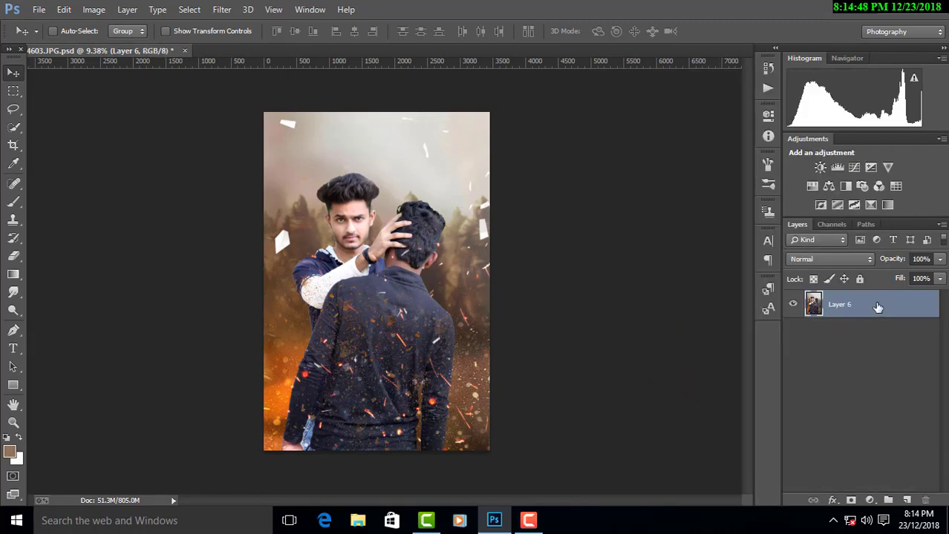
- Duplicate the merged Layer 6 and apply the Camera Raw Filter to the copy
drag(878, 308, 907, 500)
click(221, 10)
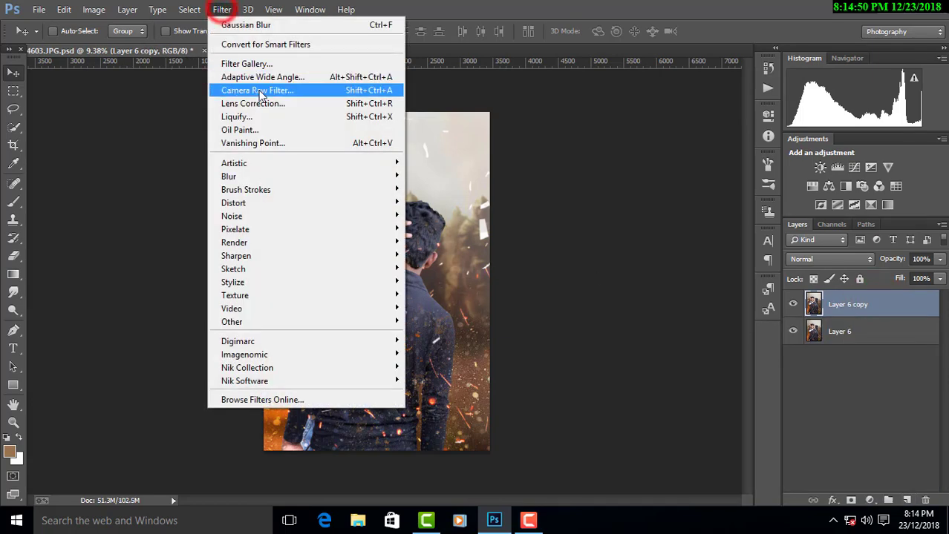
click(256, 89)
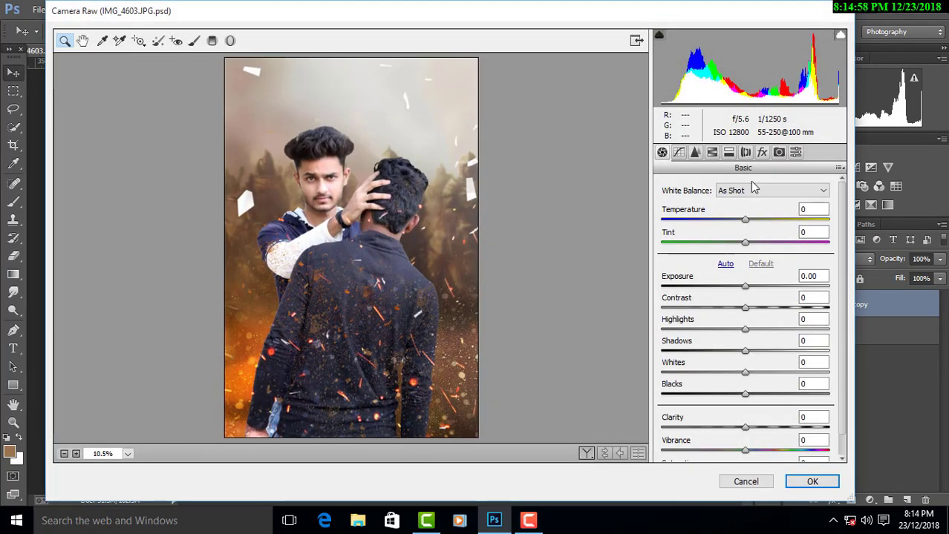
- Load the saved .xmp preset through the Presets menu's Load Settings
click(794, 155)
click(841, 169)
click(833, 298)
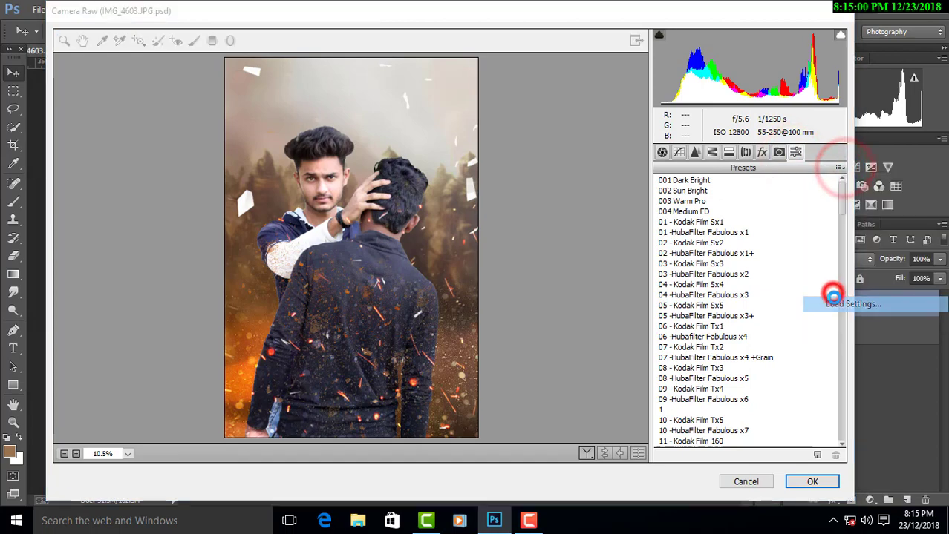
right_click(398, 197)
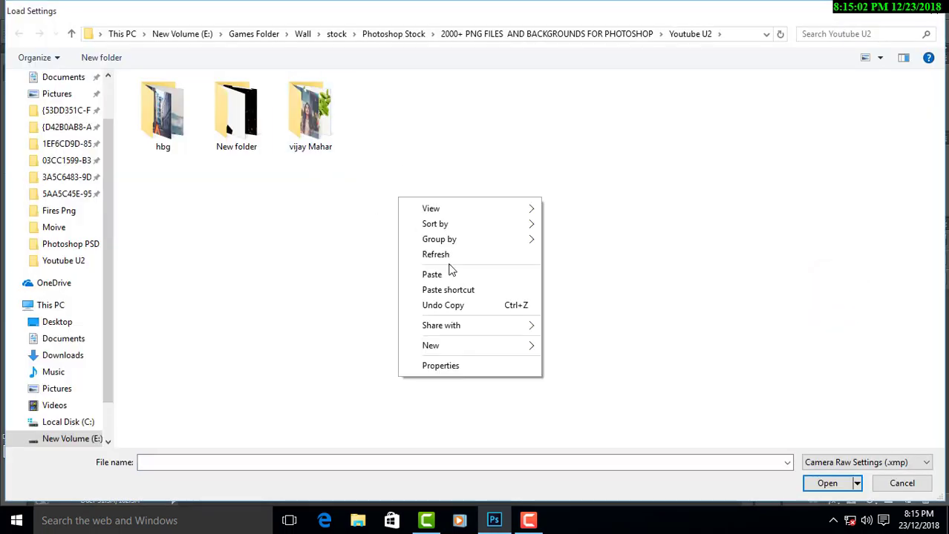
click(449, 253)
key(alt+Up)
key(alt+Up)
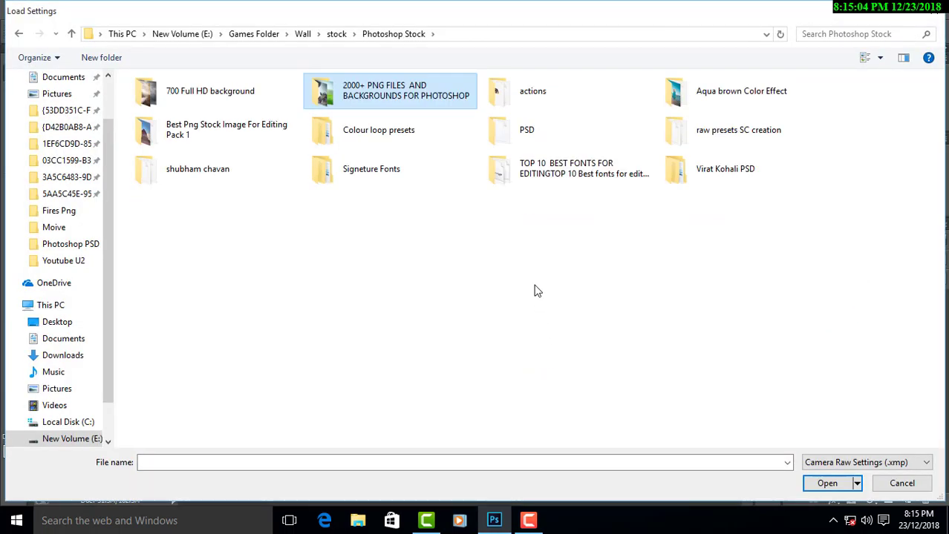
click(441, 256)
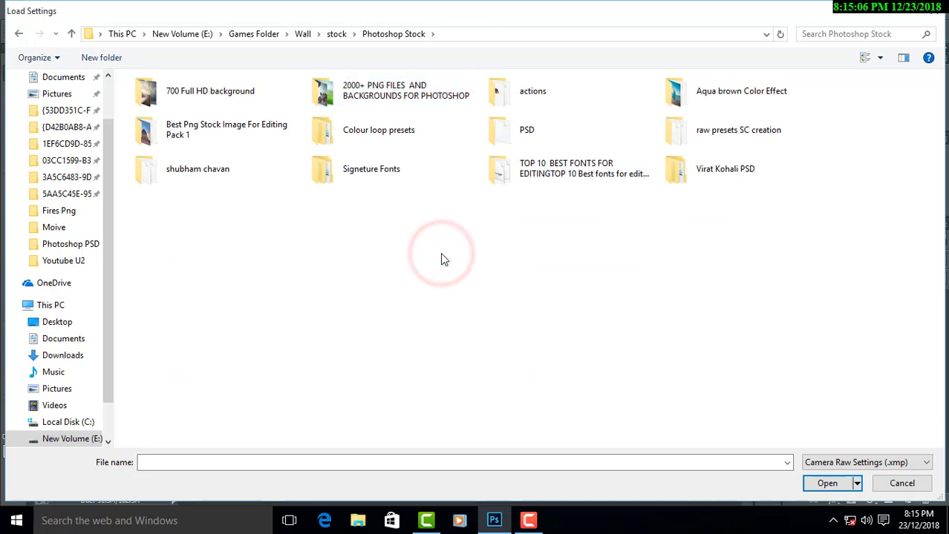
key(s)
key(Return)
double_click(553, 159)
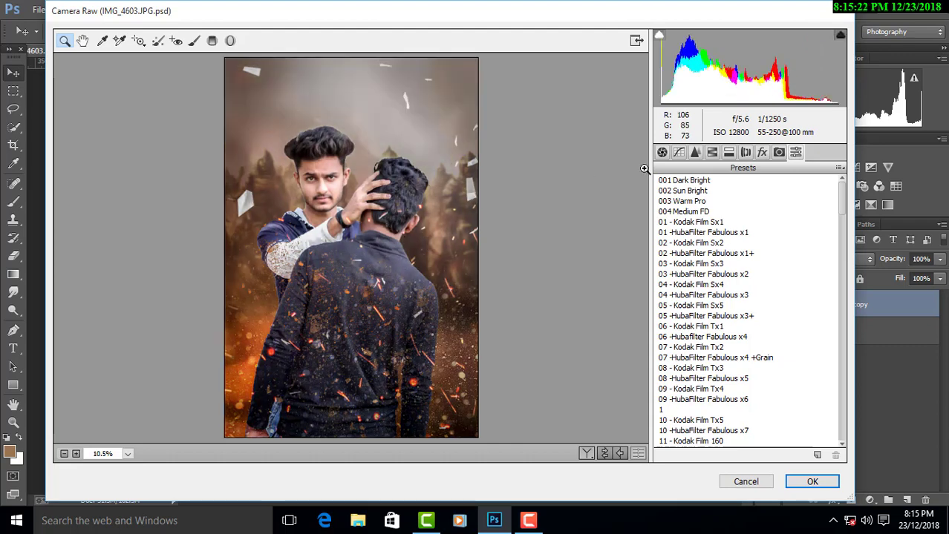
- Set Blacks -35, Highlights -75, Shadows +41, Contrast +34 and a slightly warmer temperature
click(678, 152)
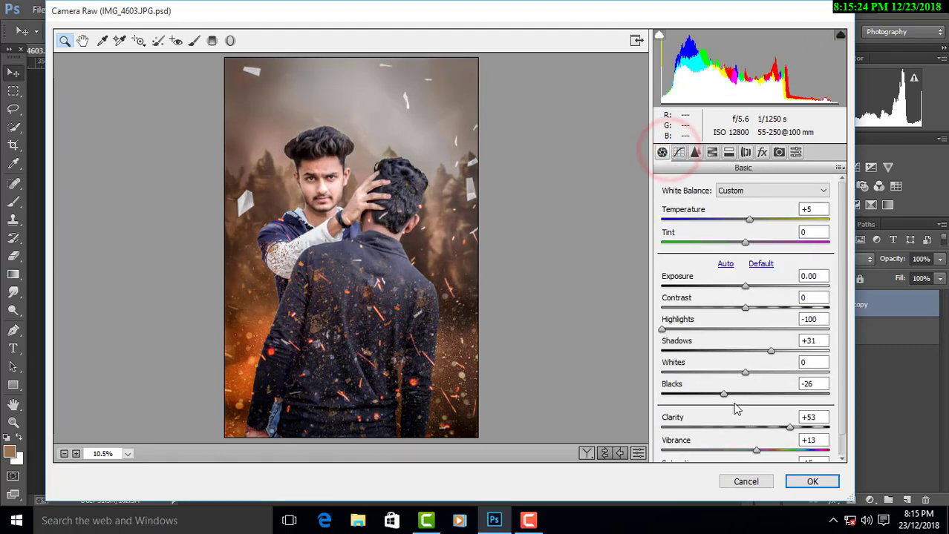
drag(724, 399, 716, 396)
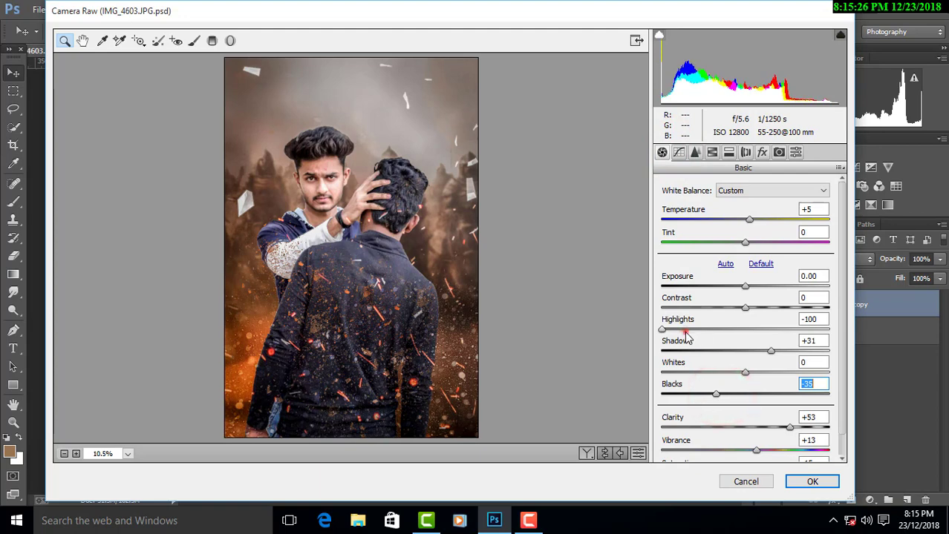
mouse_move(683, 331)
mouse_down()
mouse_move(703, 337)
mouse_move(684, 334)
mouse_up()
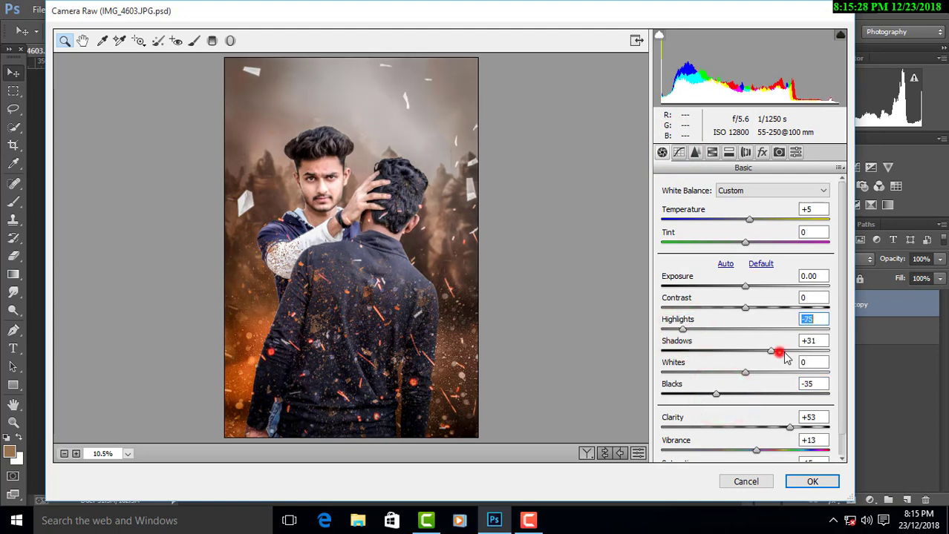
drag(784, 355, 779, 352)
drag(752, 308, 775, 309)
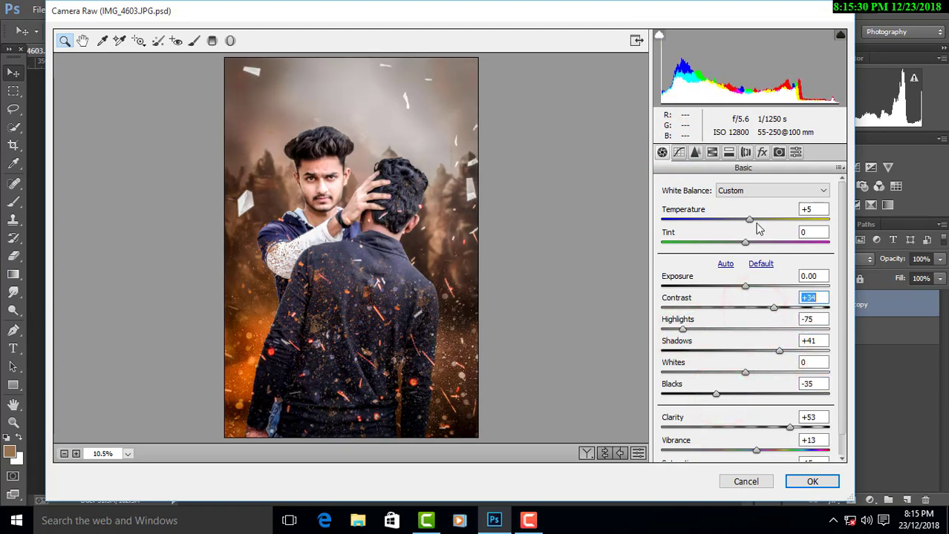
drag(750, 223, 754, 223)
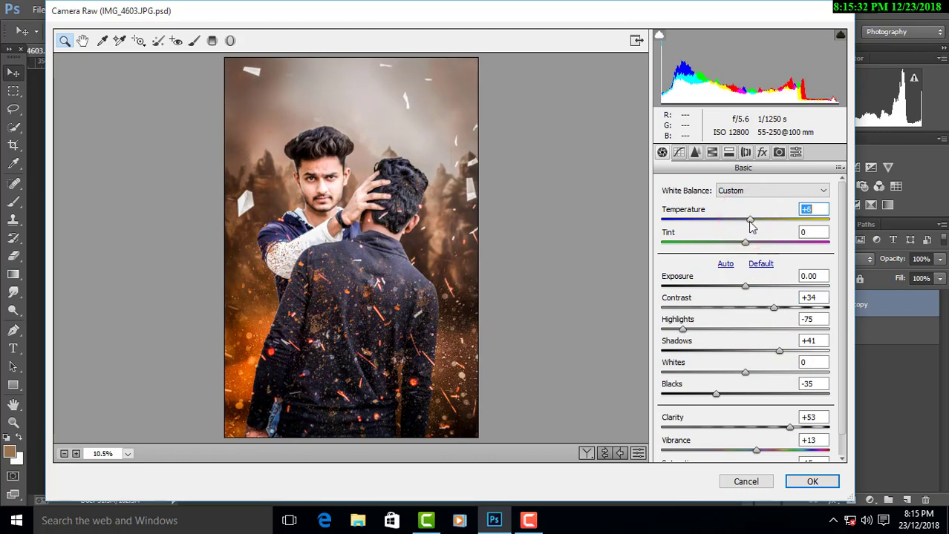
- Boost Oranges saturation to +35 in HSL and fine-tune Oranges luminance
click(695, 153)
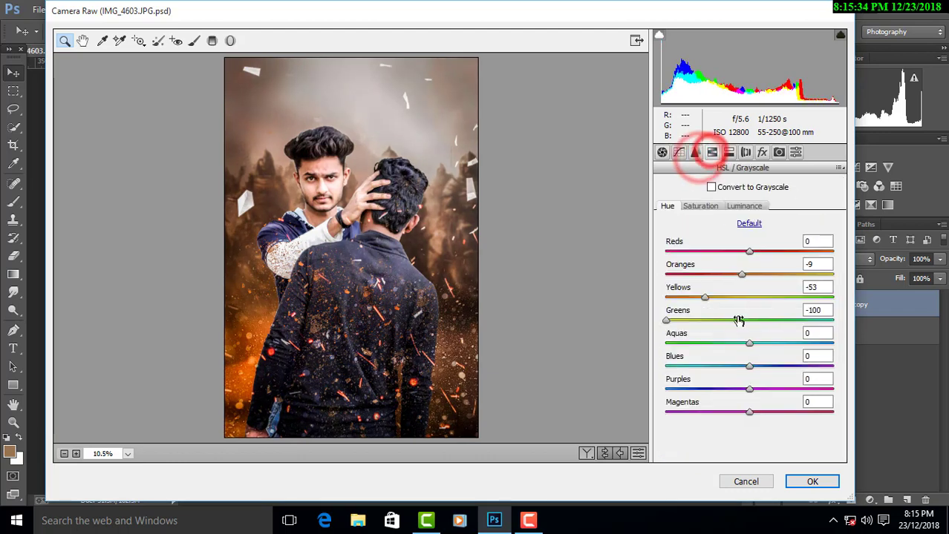
click(707, 208)
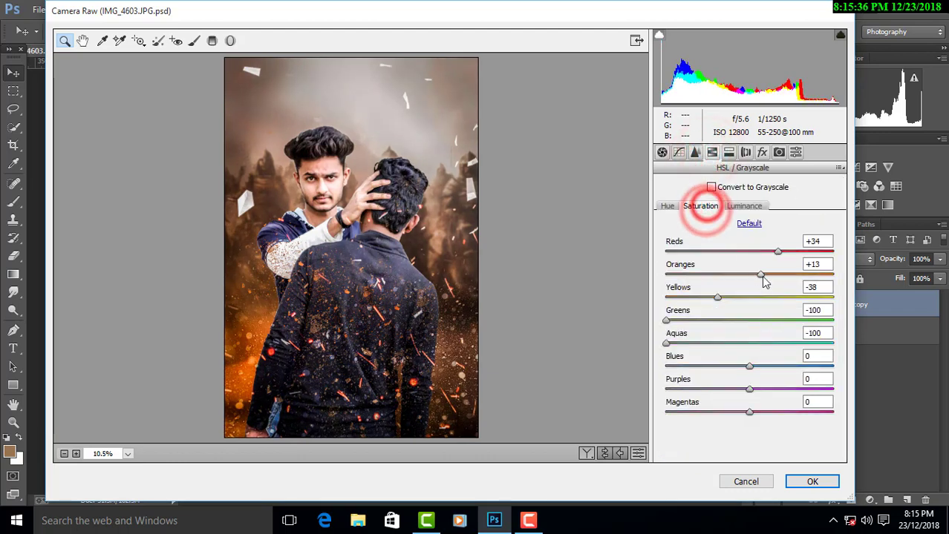
click(759, 275)
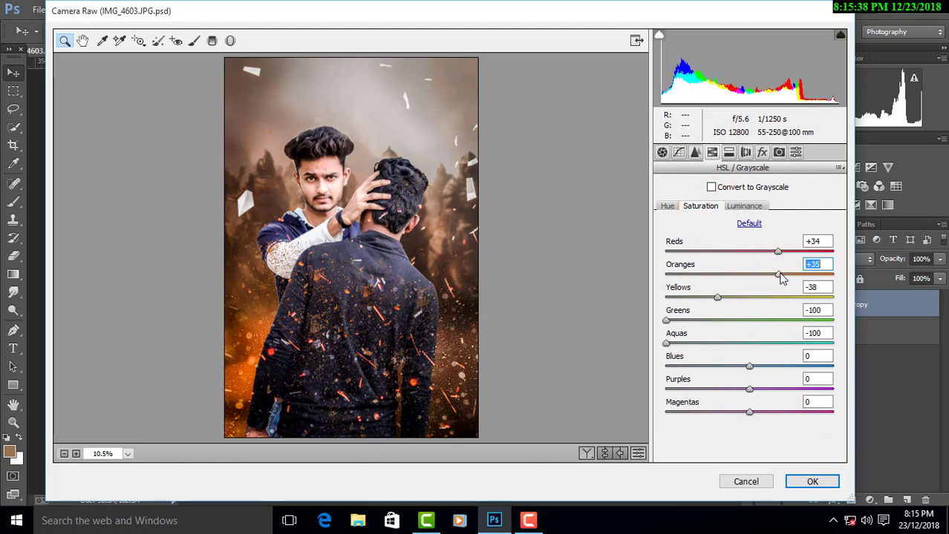
click(745, 207)
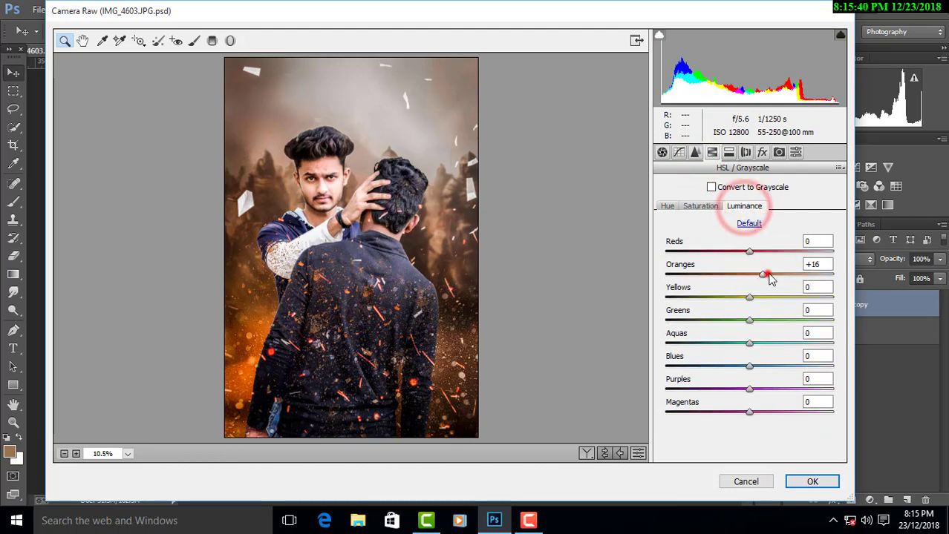
click(761, 275)
drag(756, 281, 755, 282)
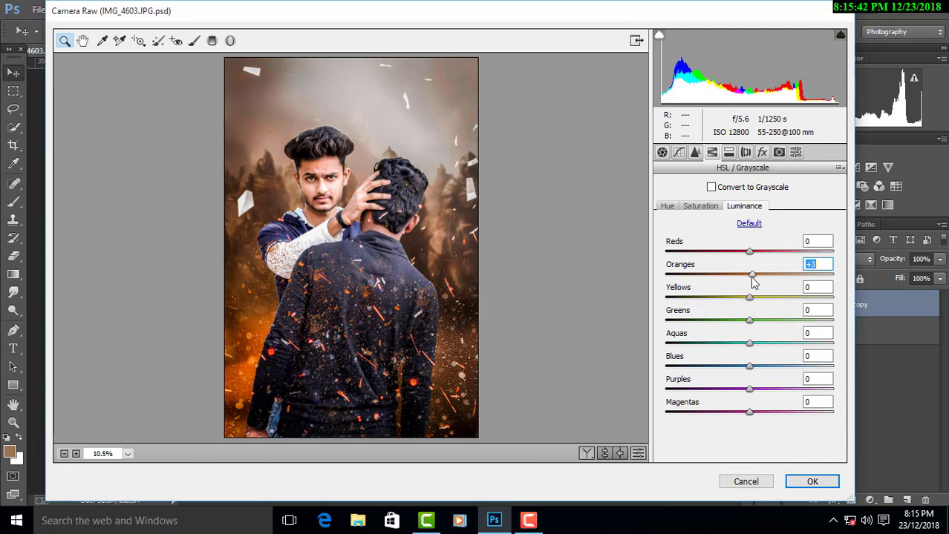
- Raise Clarity to about +68 in the Basic settings
click(663, 154)
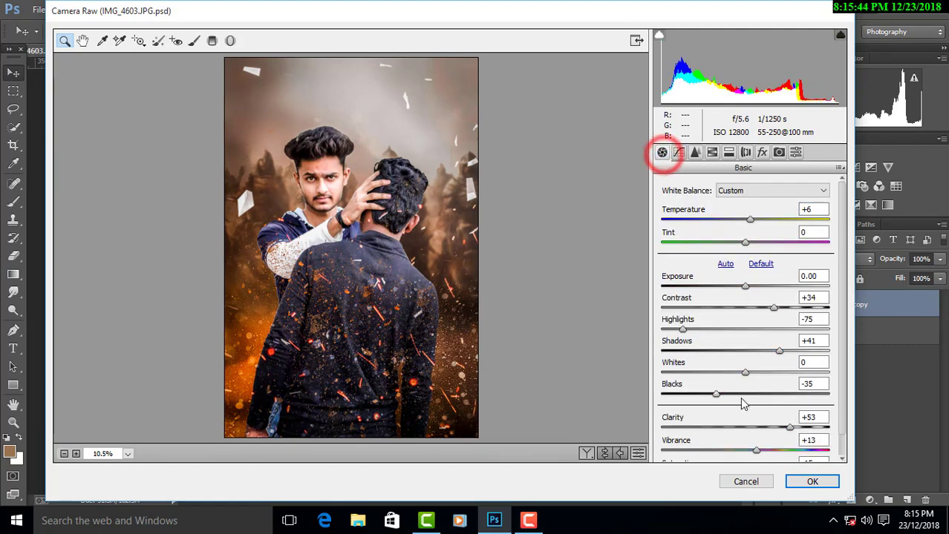
drag(777, 434, 805, 432)
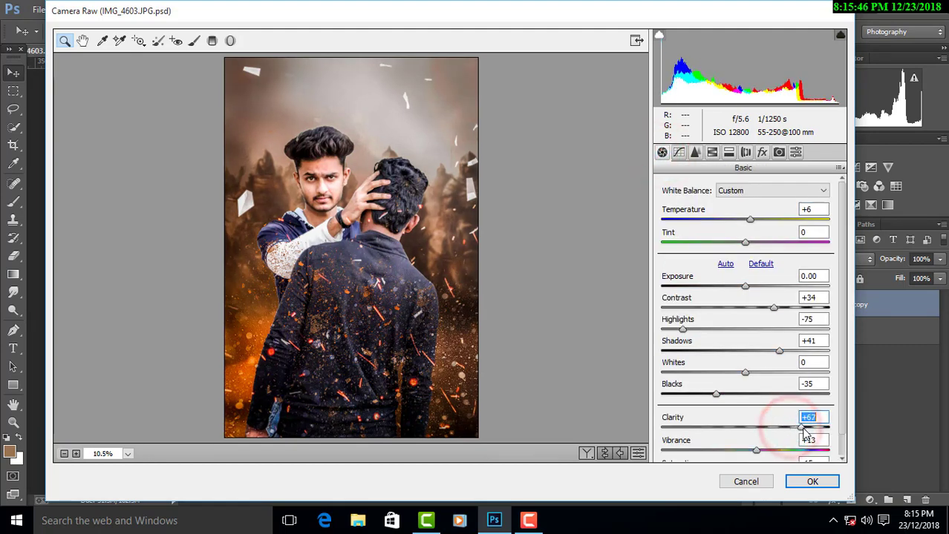
scroll(781, 452, down, 1)
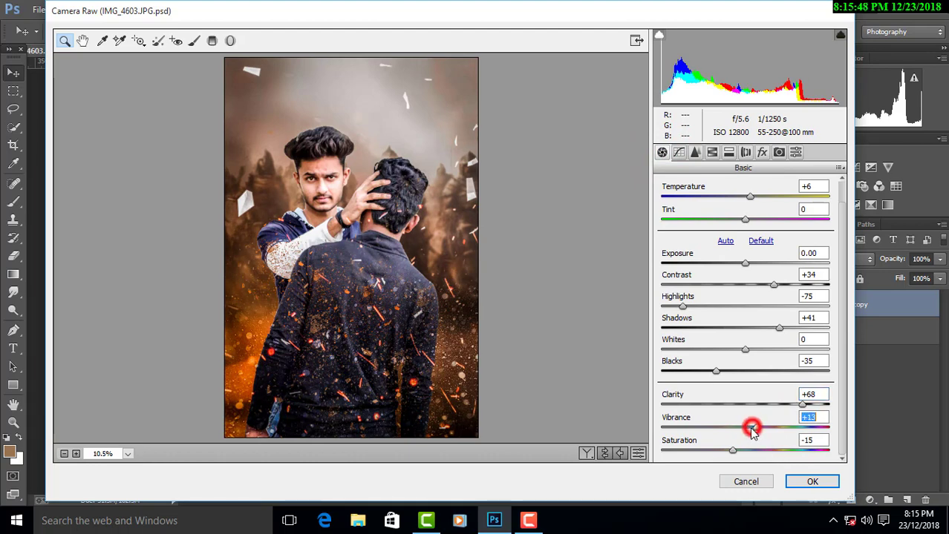
click(762, 152)
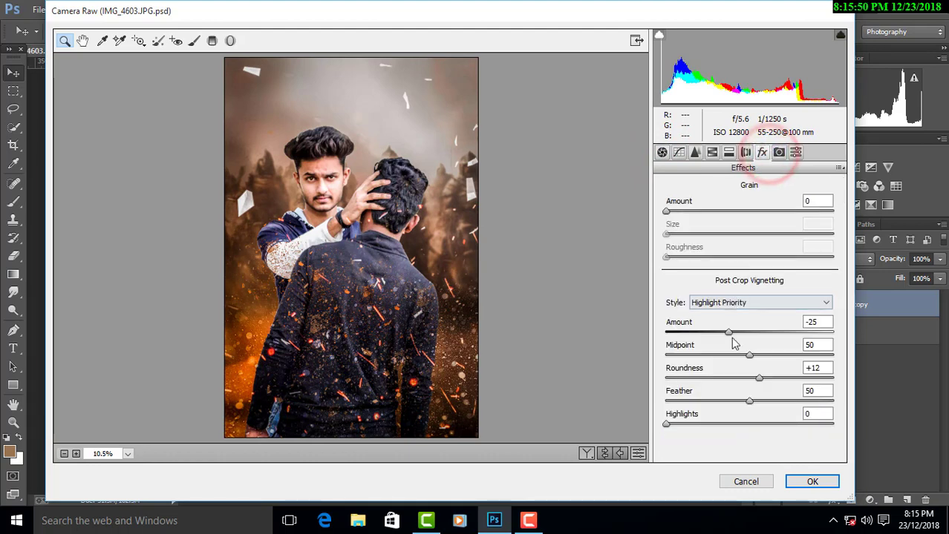
- Set the post-crop vignette to Amount -33, an inward midpoint and Roundness -24
drag(762, 360, 698, 360)
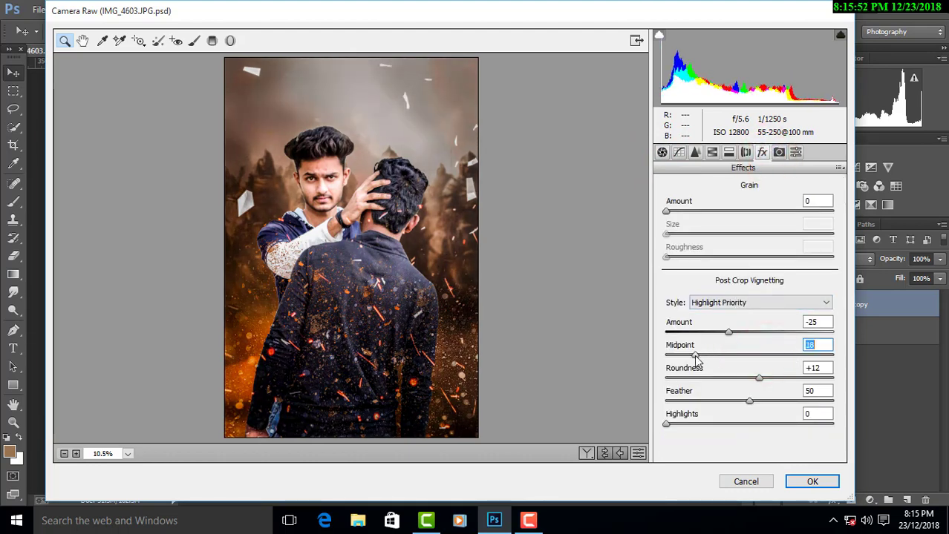
mouse_move(787, 382)
mouse_down()
mouse_move(758, 377)
mouse_move(724, 394)
mouse_move(781, 407)
mouse_up()
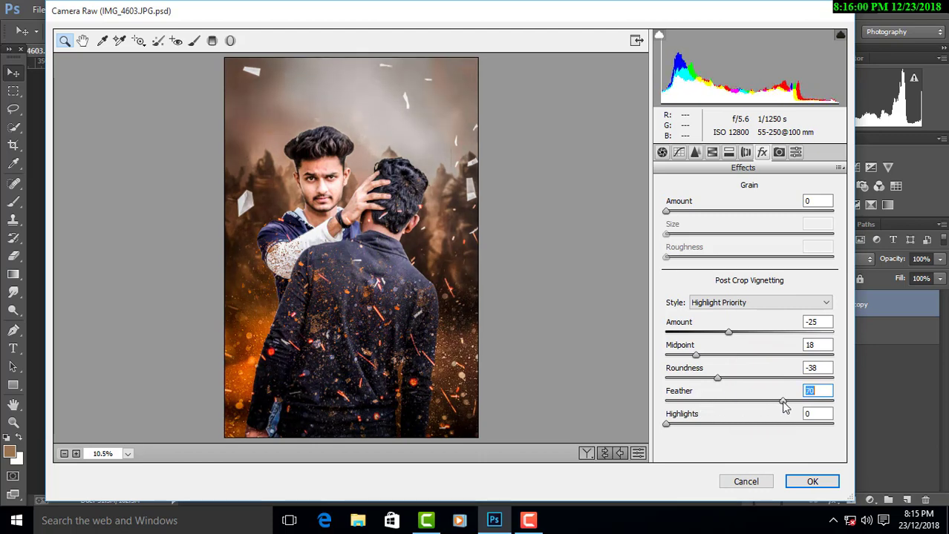
drag(731, 380, 724, 380)
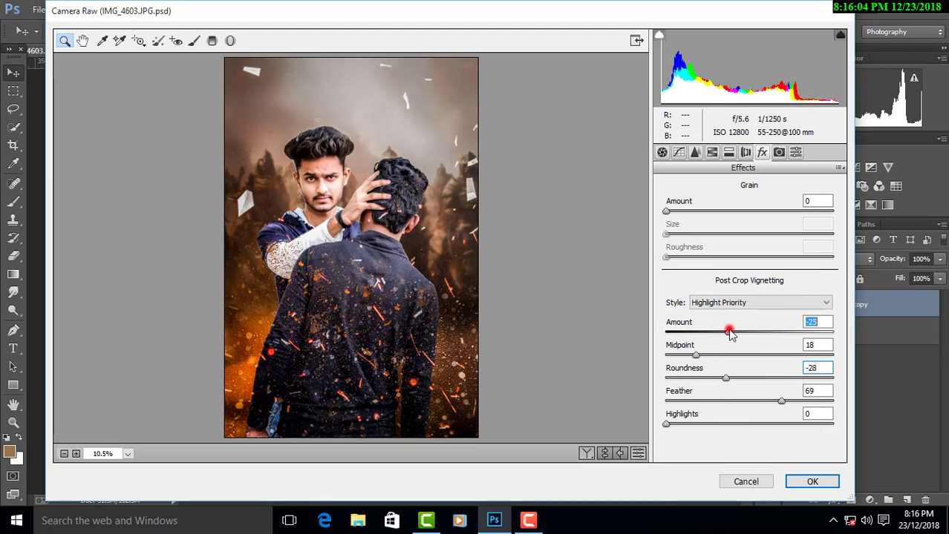
drag(731, 335, 717, 361)
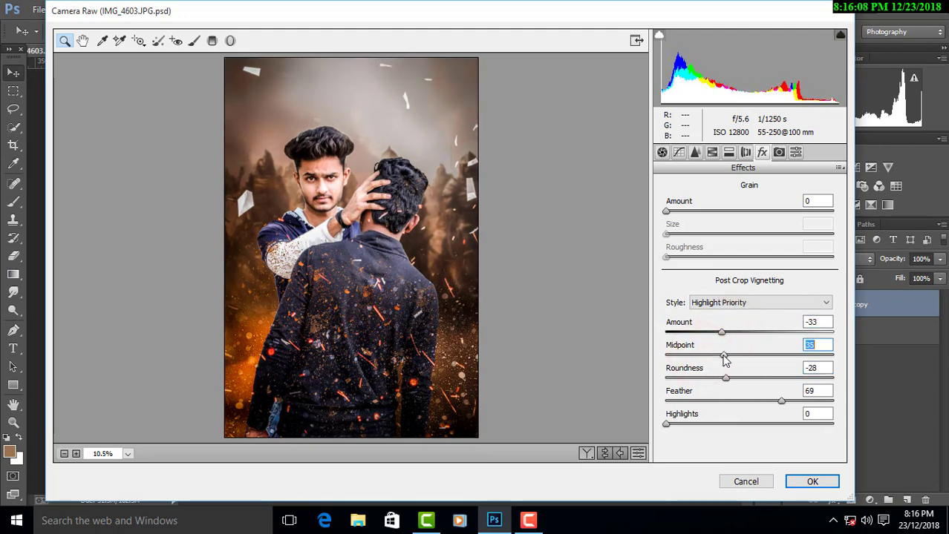
drag(743, 383, 728, 379)
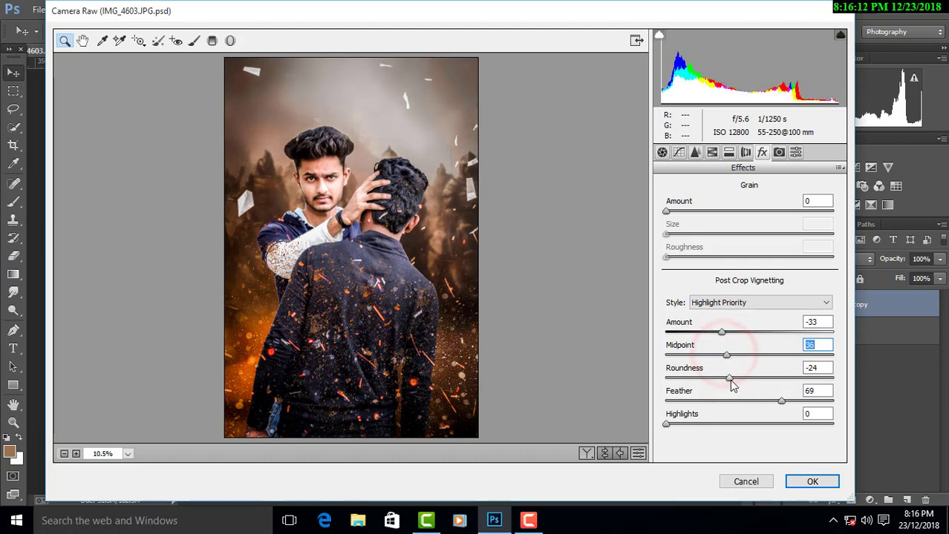
drag(744, 382, 729, 384)
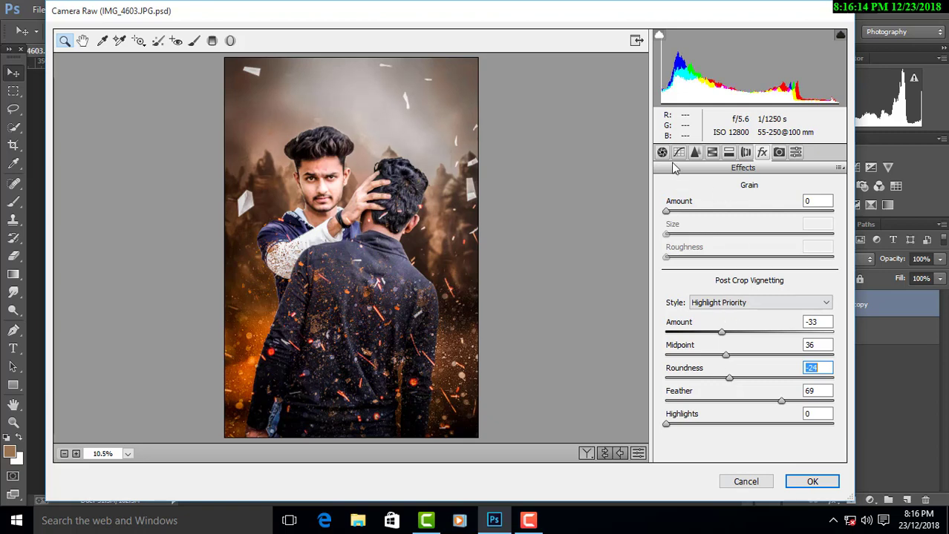
click(661, 152)
- Set Sharpening Amount to 31 and Luminance noise reduction to 41
click(695, 152)
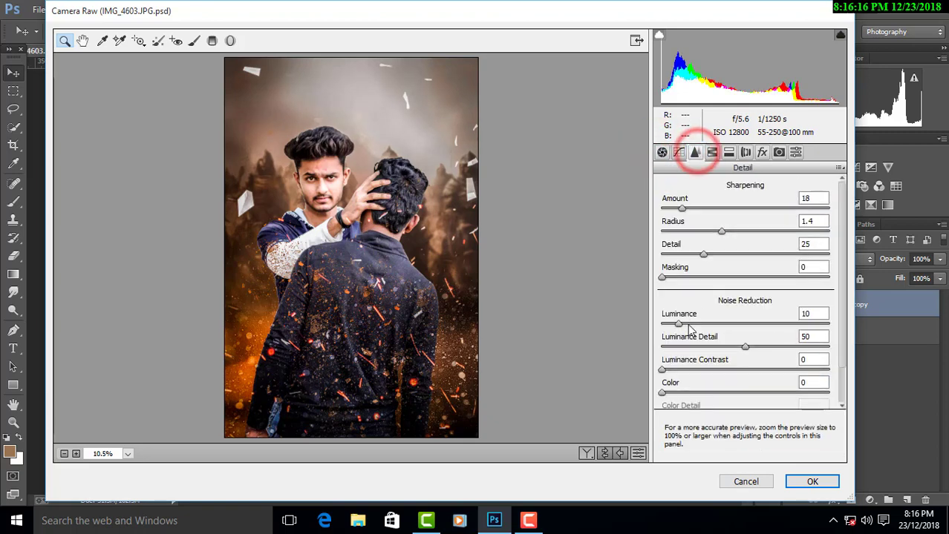
drag(678, 325, 730, 324)
drag(682, 209, 695, 208)
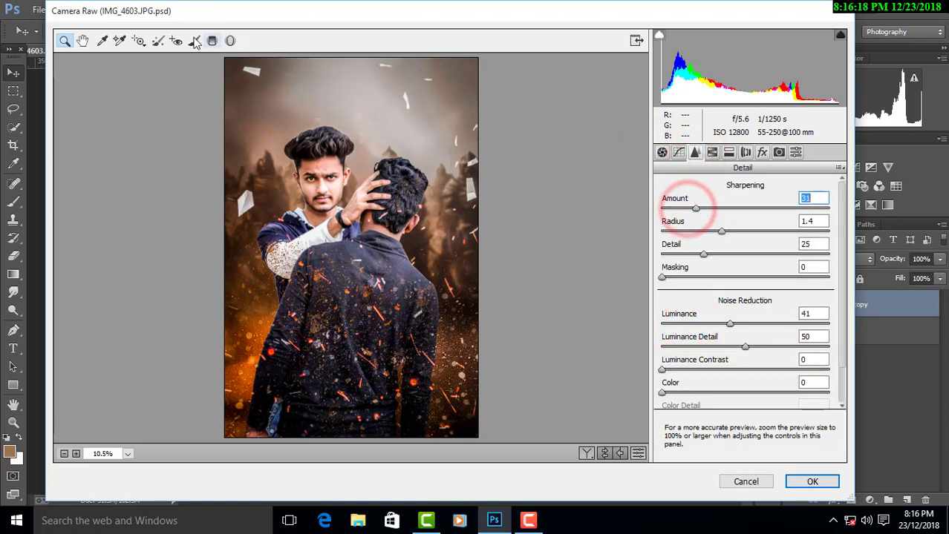
- Paint a brightening adjustment-brush stroke on the forehead and apply the Camera Raw grade
click(194, 41)
drag(310, 156, 335, 157)
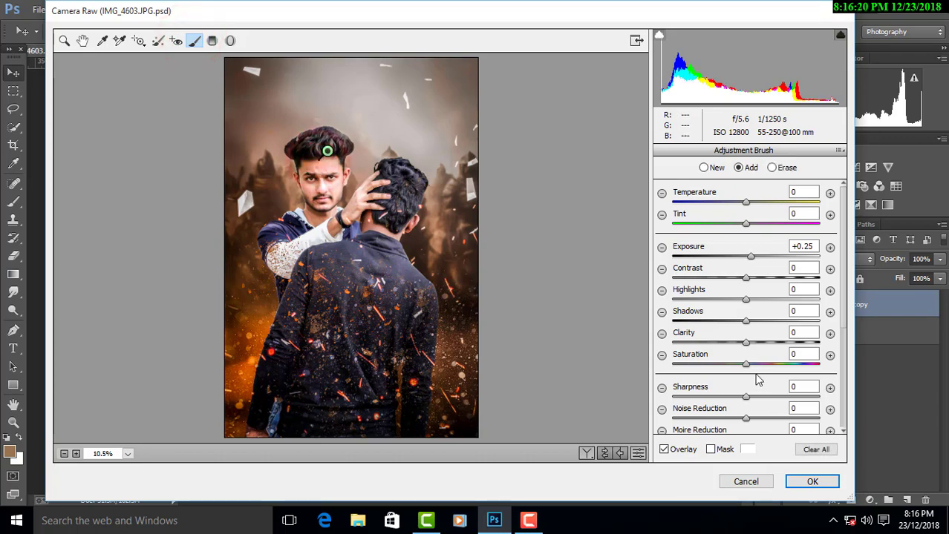
click(65, 41)
click(805, 481)
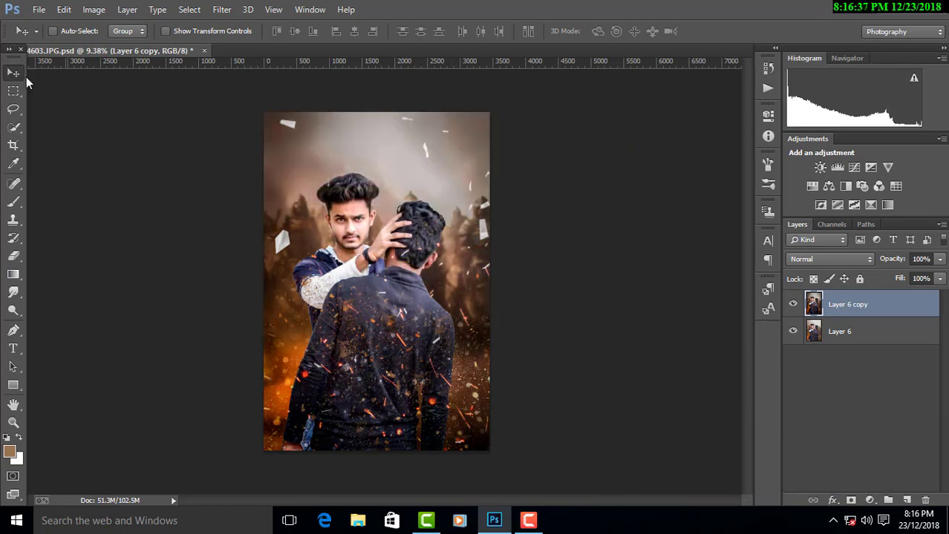
scroll(286, 198, up, 1)
click(793, 304)
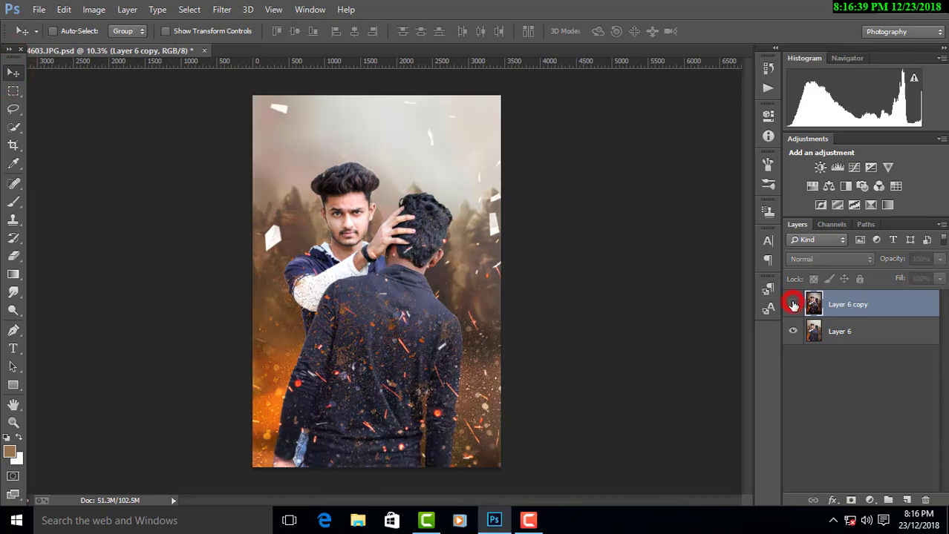
scroll(269, 185, up, 8)
scroll(268, 186, up, 2)
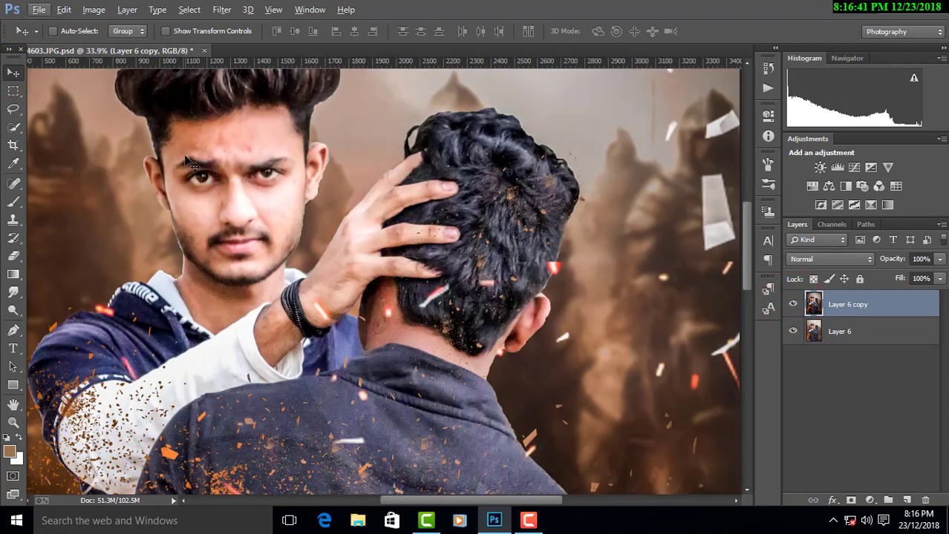
scroll(181, 253, up, 2)
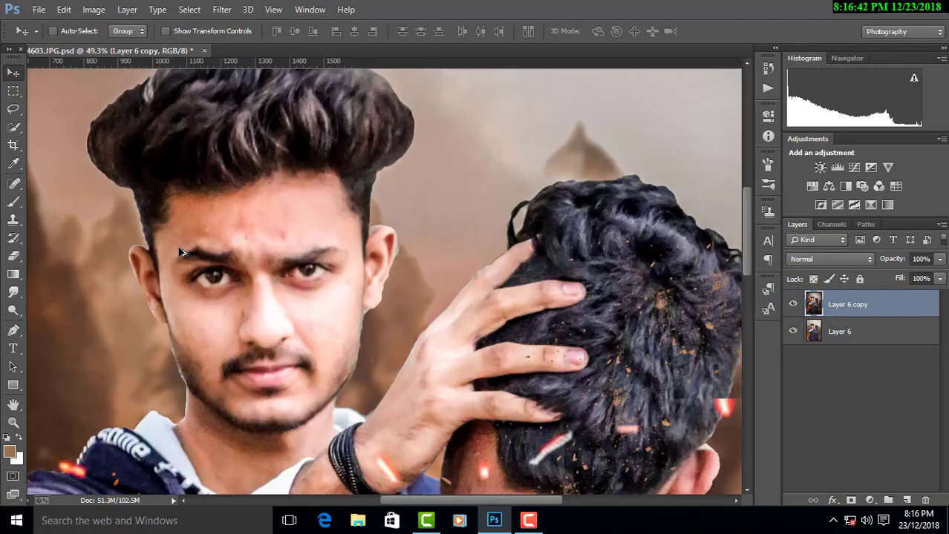
click(793, 304)
scroll(606, 270, down, 3)
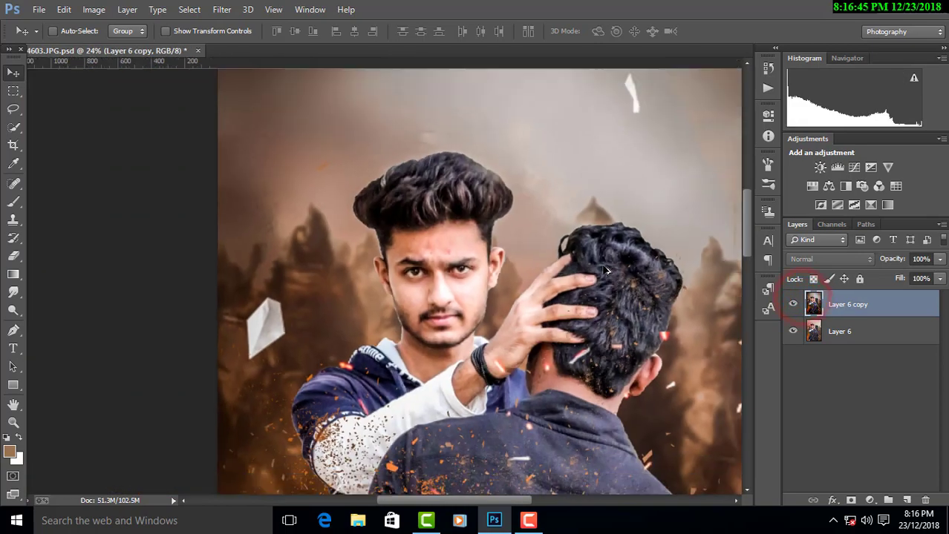
scroll(607, 271, down, 2)
scroll(607, 271, down, 1)
scroll(607, 271, down, 1)
scroll(606, 271, down, 1)
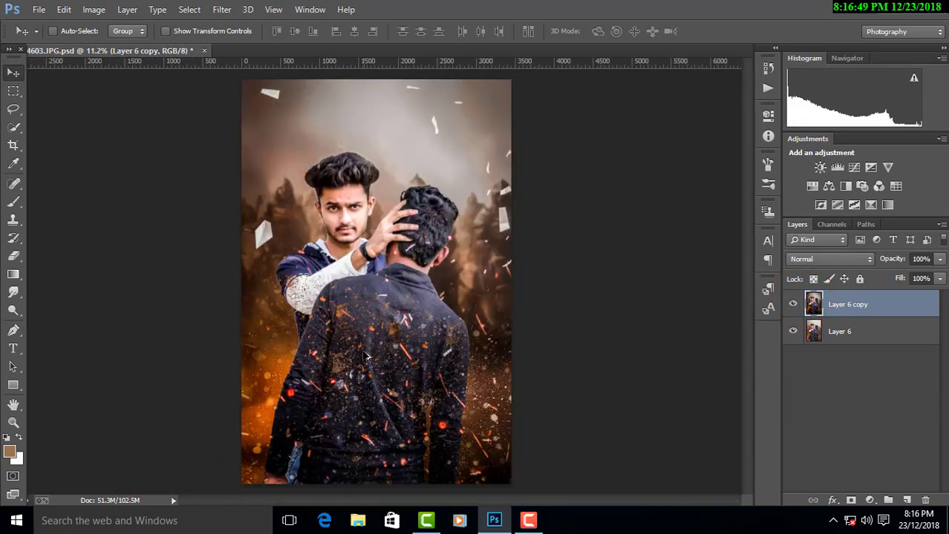
scroll(366, 357, up, 4)
scroll(351, 343, down, 3)
scroll(349, 342, down, 1)
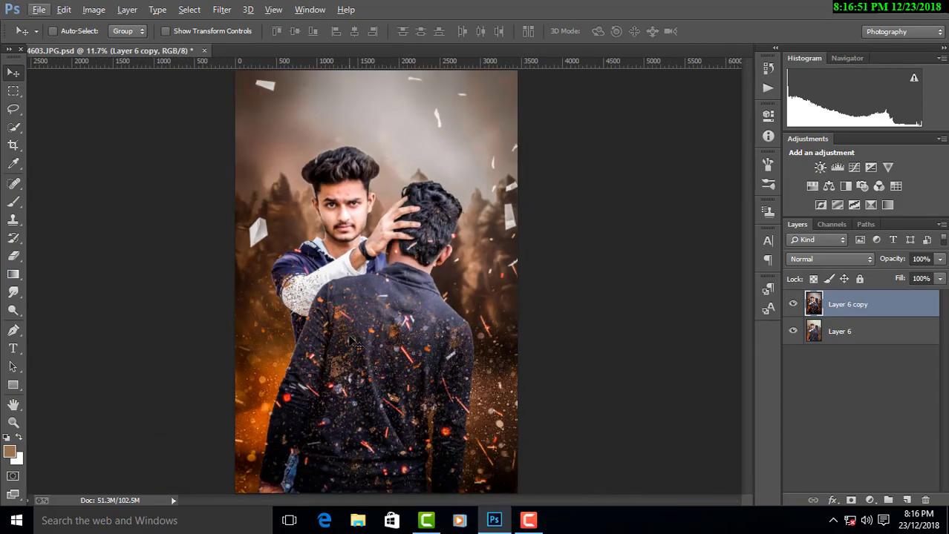
- Open S.R (35).jpg from the Tattoo folder and drag it into the poster as a layer
double_click(364, 328)
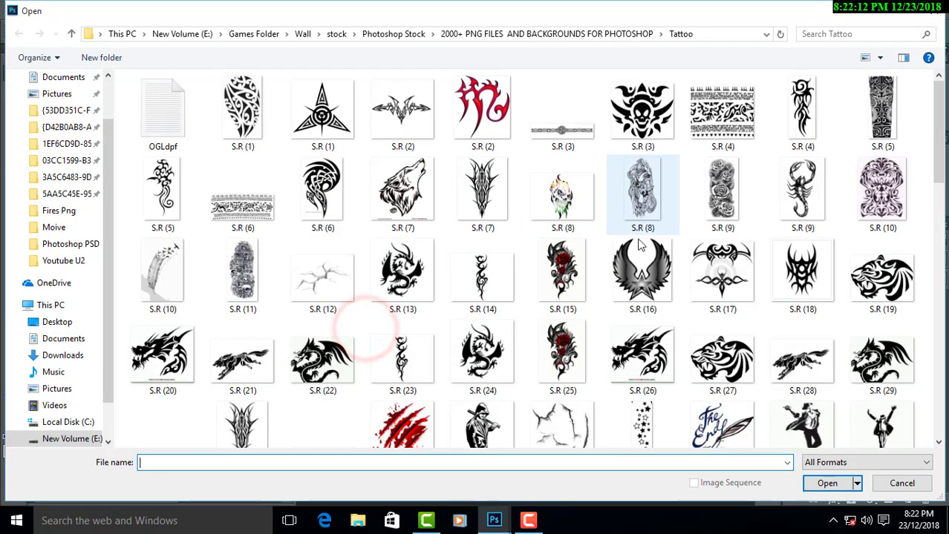
click(640, 245)
scroll(637, 253, down, 3)
double_click(637, 254)
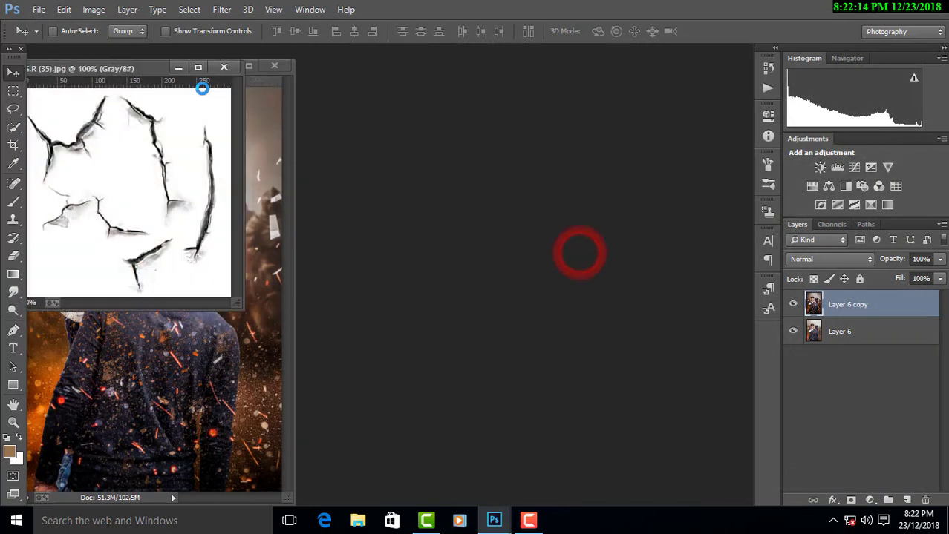
drag(142, 74, 444, 146)
drag(391, 220, 140, 221)
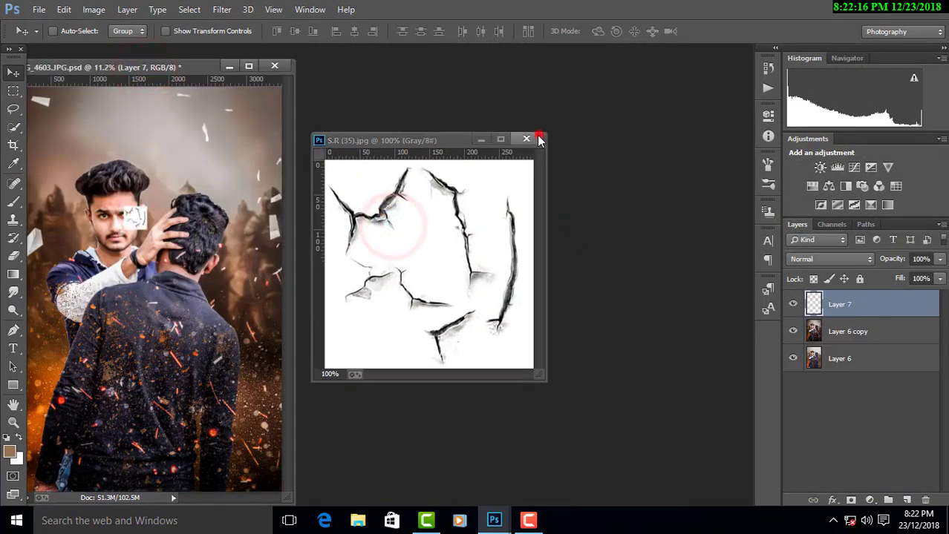
click(540, 140)
drag(187, 64, 363, 49)
scroll(336, 242, up, 3)
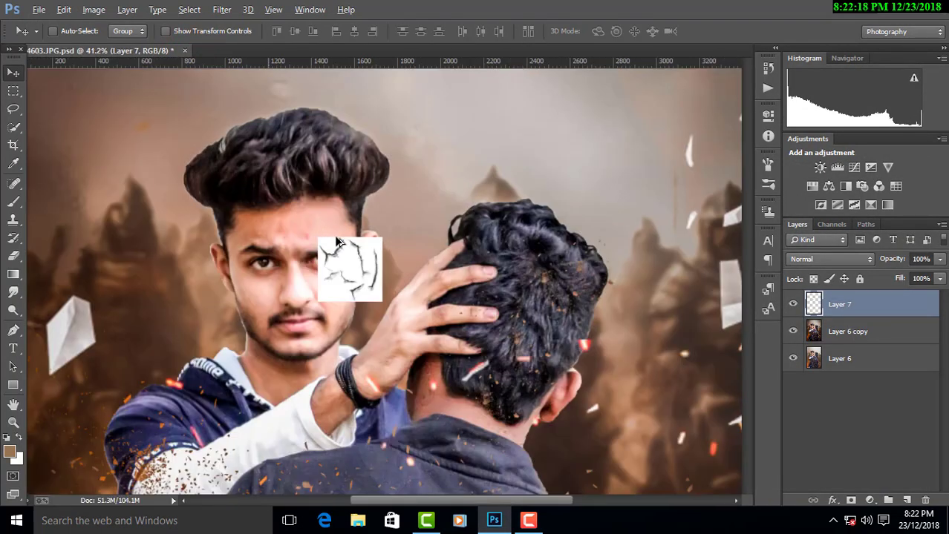
scroll(336, 241, up, 2)
- Scale the crack layer to fit and position it on the front man's forehead
key(ctrl+t)
drag(405, 346, 312, 251)
scroll(333, 267, up, 2)
scroll(333, 267, up, 1)
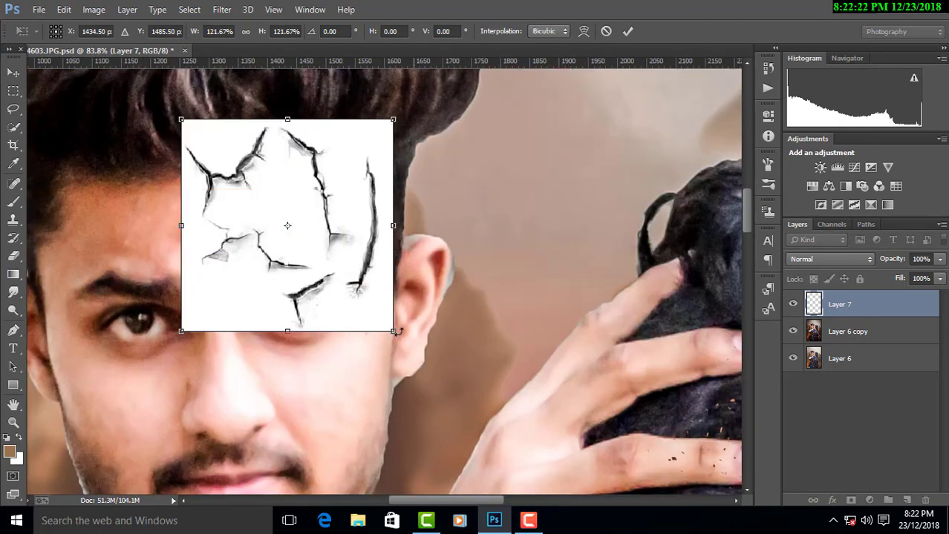
drag(395, 332, 354, 292)
double_click(335, 273)
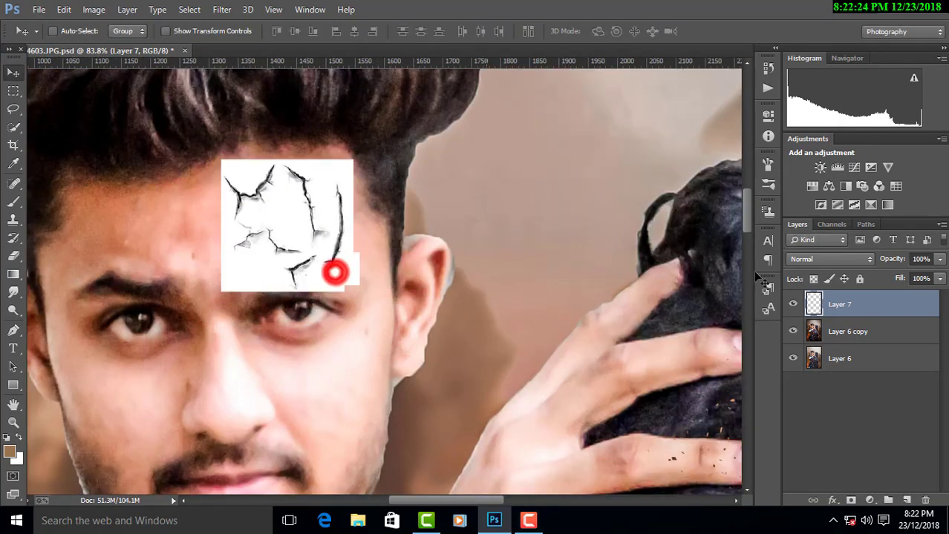
- Set the crack layer's blend mode to Multiply and nudge it slightly right
click(812, 259)
click(796, 45)
drag(340, 203, 364, 231)
click(829, 259)
click(801, 55)
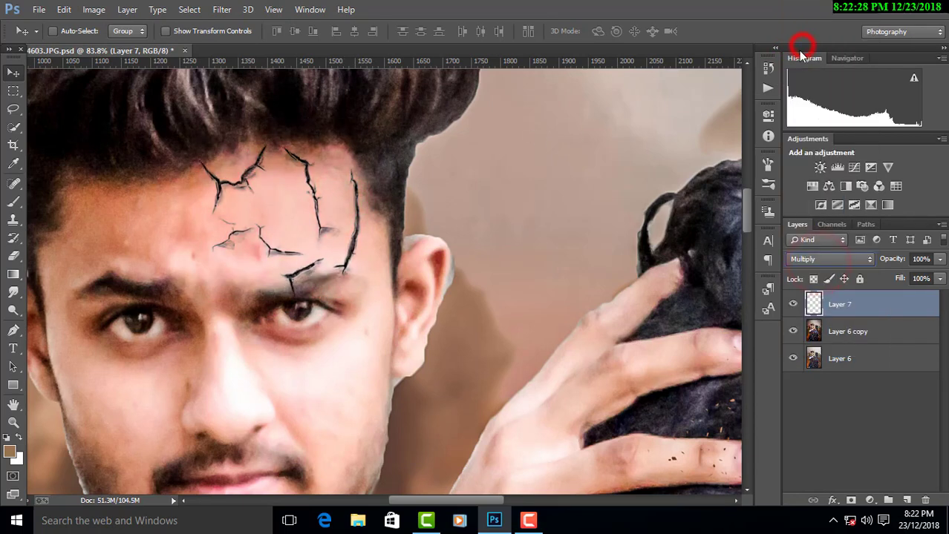
key(ctrl+t)
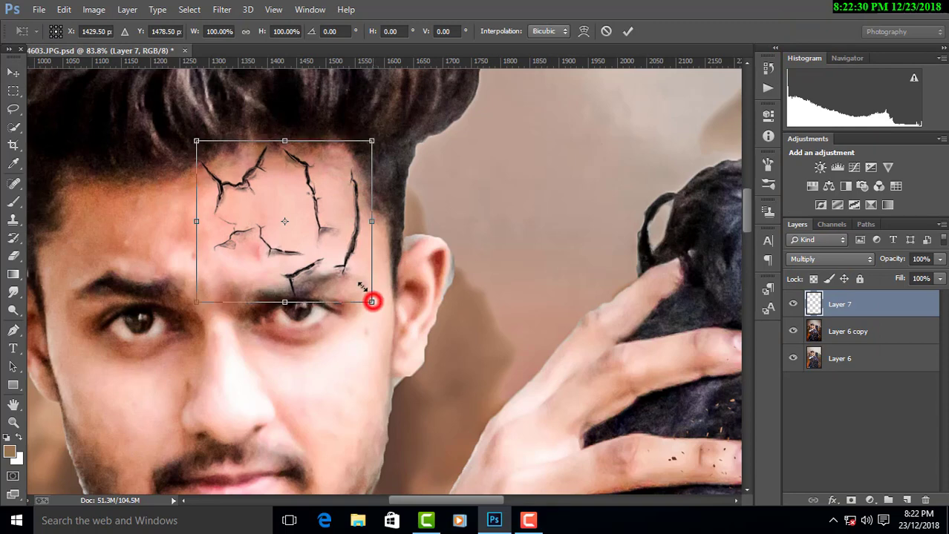
- Shrink the forehead cracks and warp them to bend along the brow
drag(376, 312, 348, 267)
right_click(328, 251)
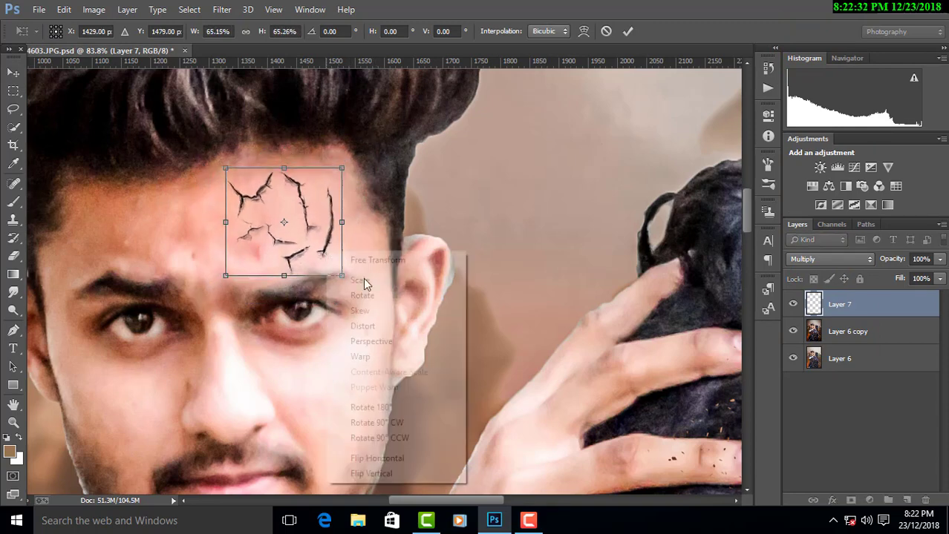
click(380, 356)
drag(342, 276, 354, 253)
drag(342, 205, 350, 204)
- Distort the crack corners to skew them onto the brow and commit the transform
right_click(350, 208)
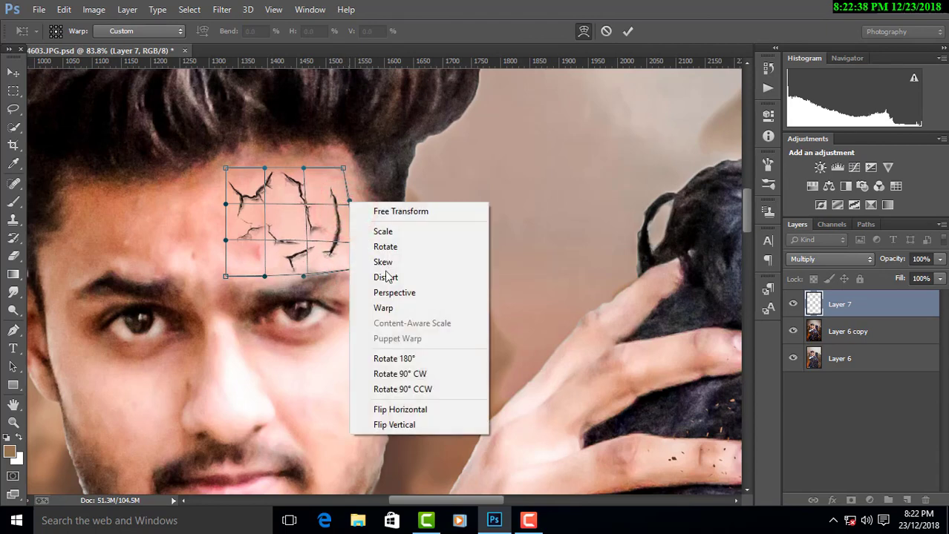
click(390, 275)
drag(355, 169, 355, 193)
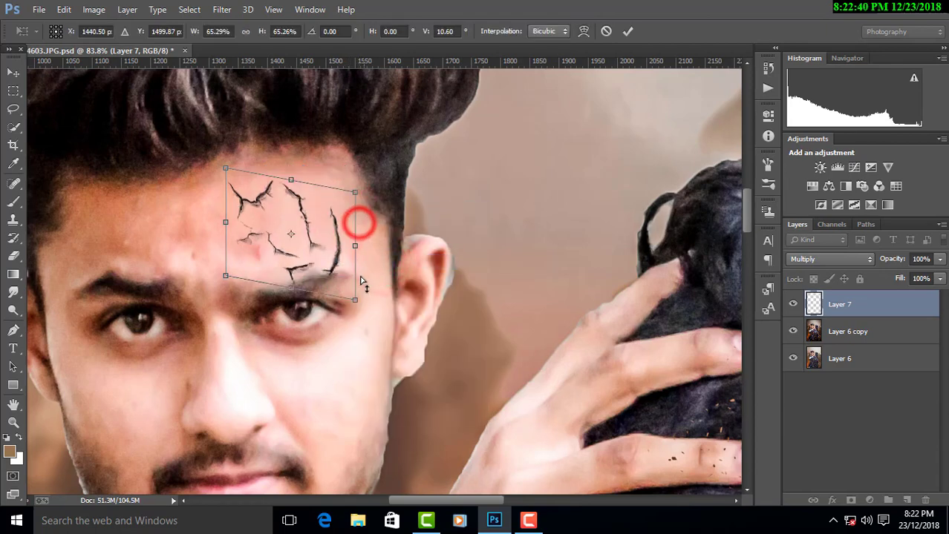
drag(353, 289, 355, 281)
drag(335, 236, 343, 231)
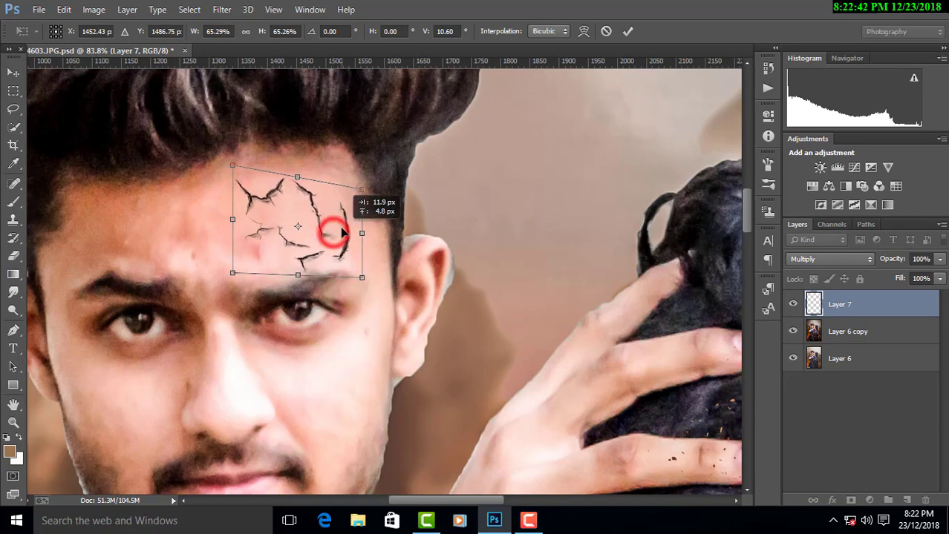
drag(238, 168, 254, 182)
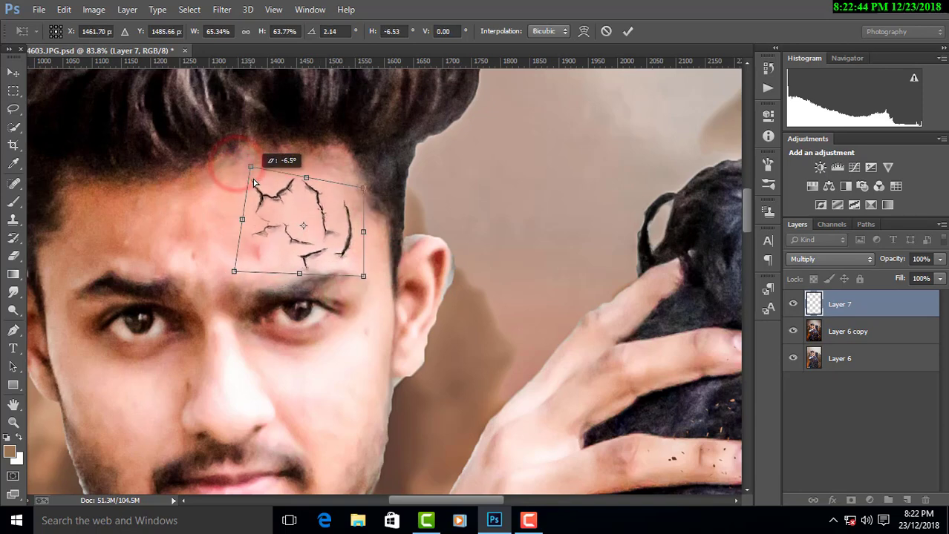
drag(235, 270, 238, 251)
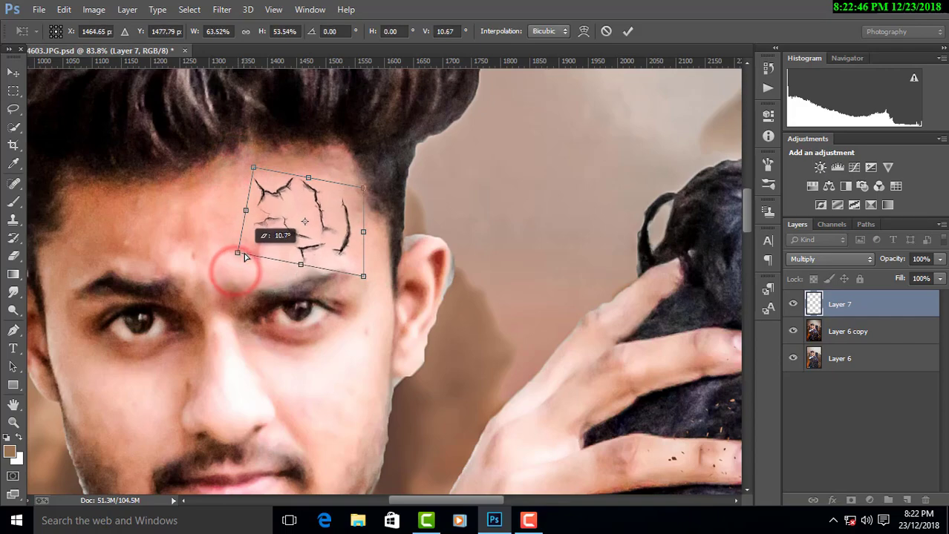
click(625, 32)
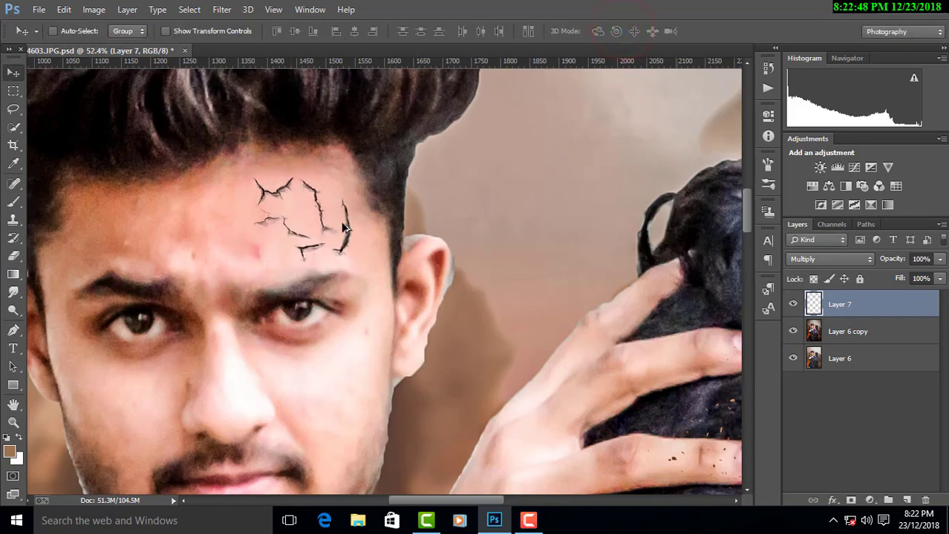
scroll(345, 229, down, 2)
scroll(345, 230, down, 2)
scroll(347, 235, up, 2)
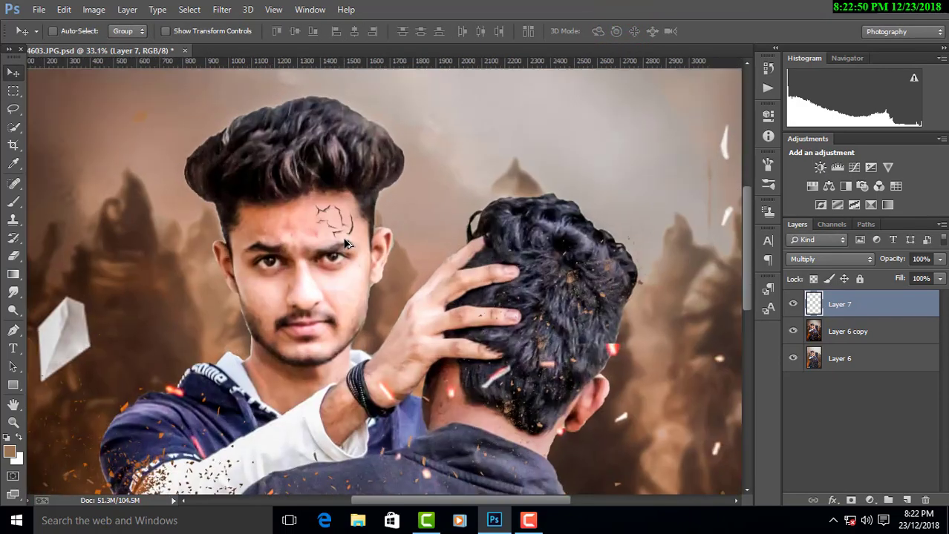
scroll(346, 243, up, 2)
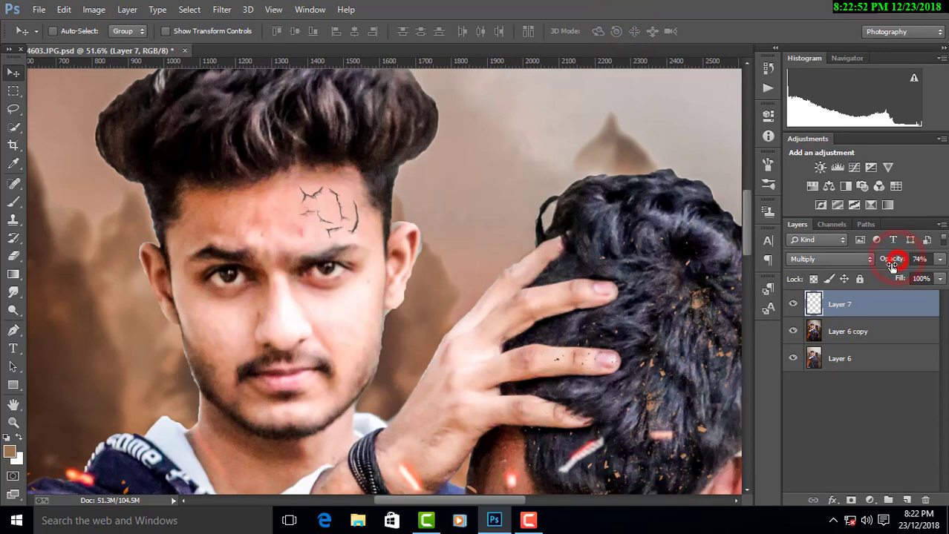
scroll(316, 214, up, 2)
scroll(315, 214, up, 1)
- Duplicate the forehead cracks onto the nose and erase most of the copy
scroll(315, 212, up, 1)
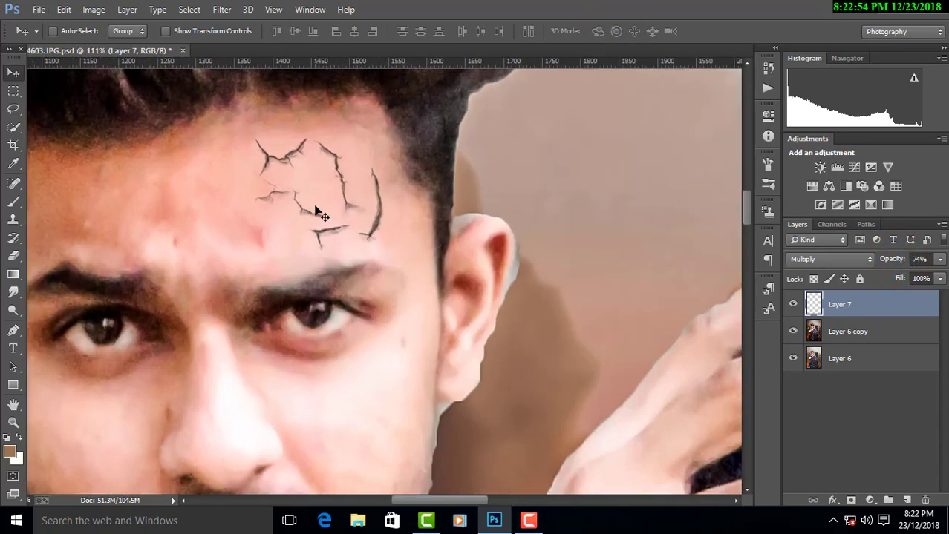
drag(320, 213, 227, 401)
scroll(226, 401, down, 1)
scroll(230, 356, down, 1)
scroll(228, 334, up, 1)
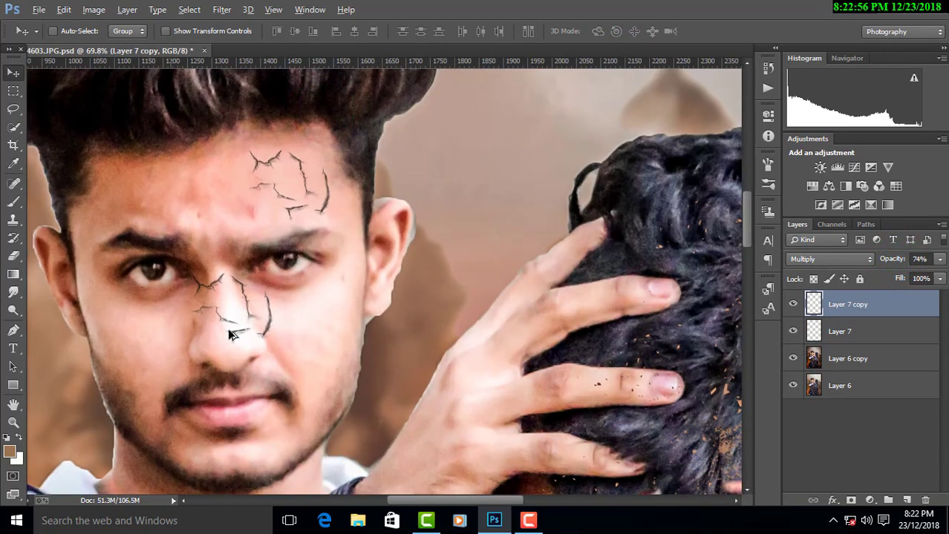
scroll(228, 328, up, 1)
key(e)
scroll(170, 324, up, 1)
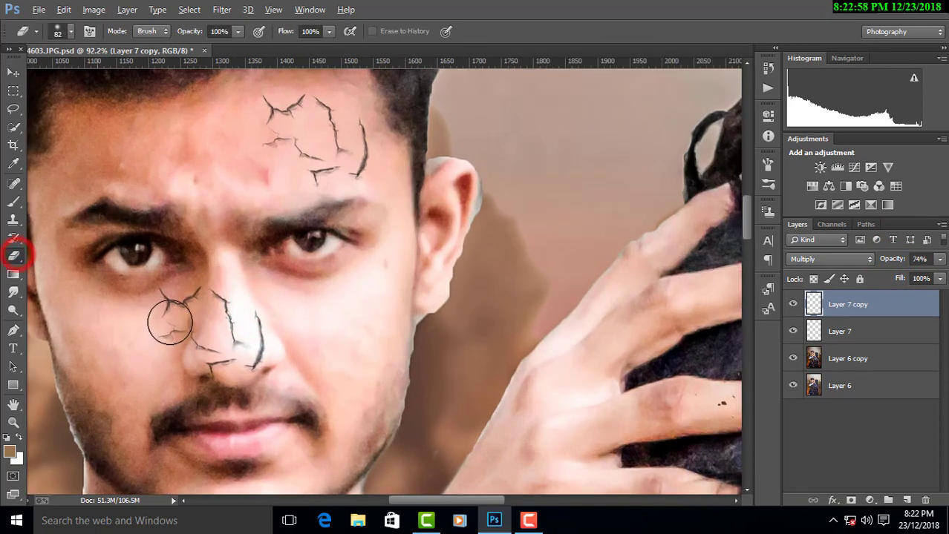
scroll(170, 324, up, 1)
drag(177, 362, 246, 313)
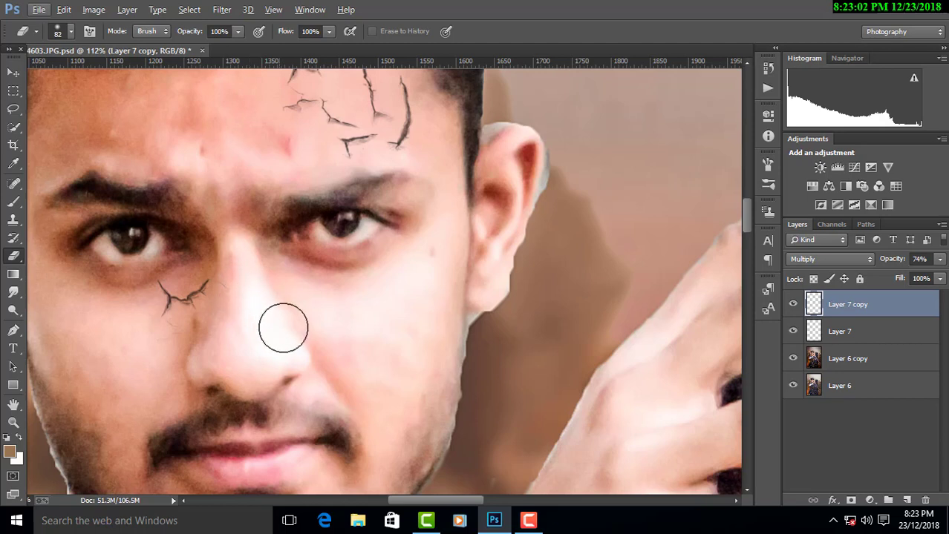
scroll(283, 328, down, 1)
- Flip, enlarge and move the remaining crack onto the nose just below the eye
click(13, 72)
key(ctrl+t)
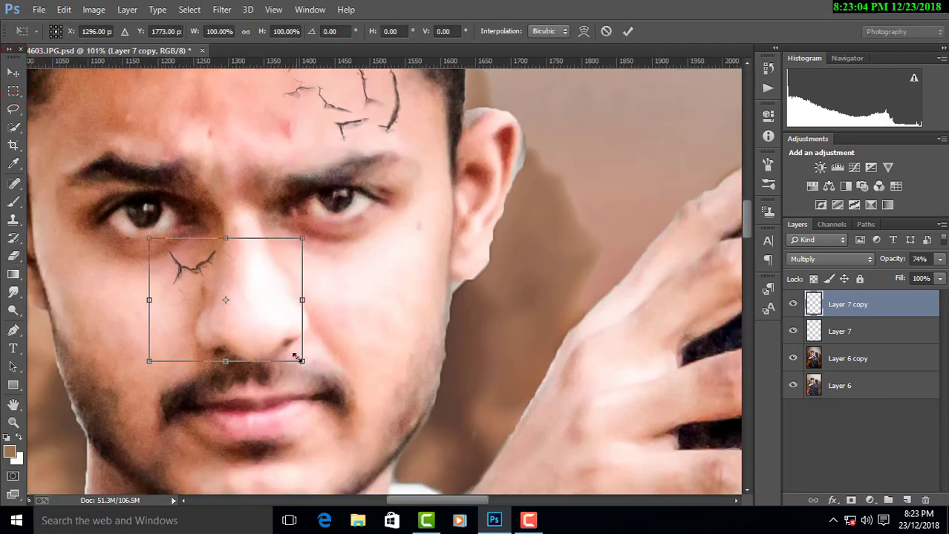
drag(300, 361, 363, 390)
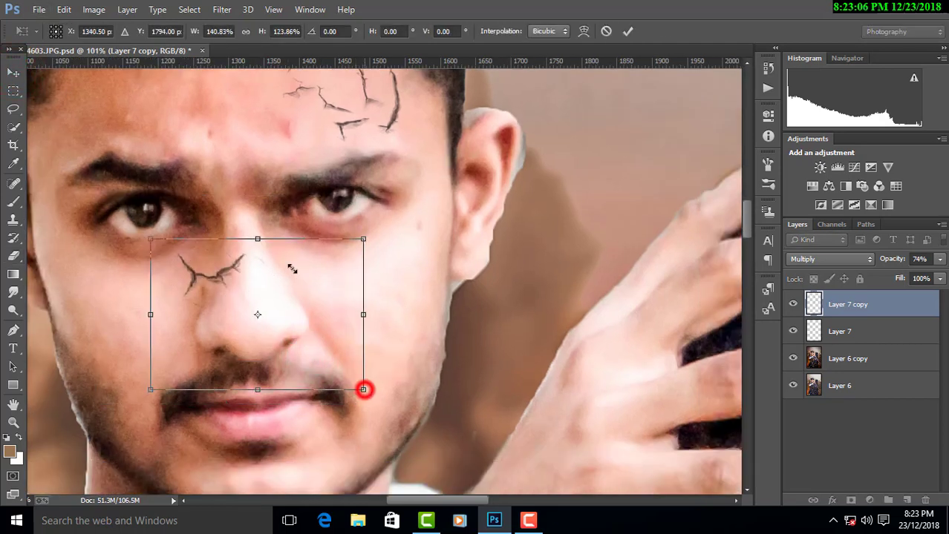
drag(363, 390, 129, 223)
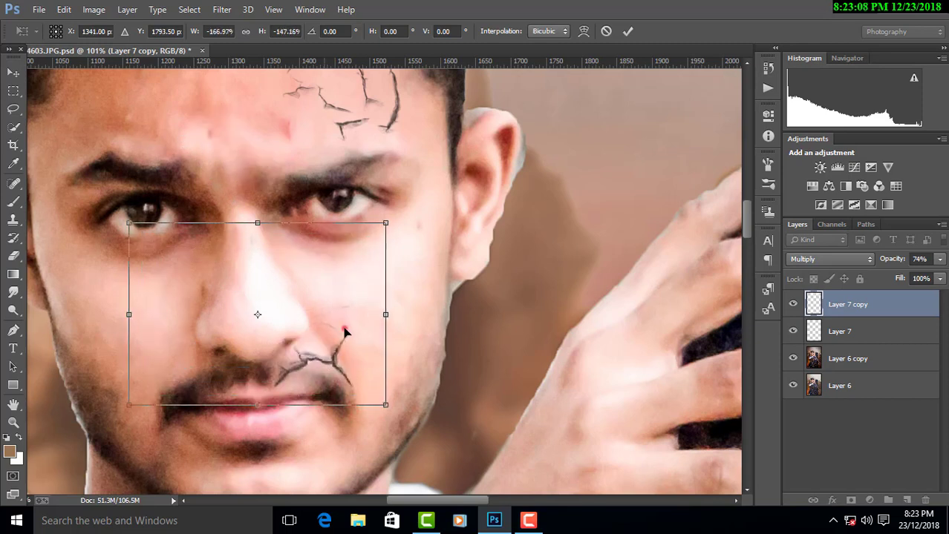
drag(344, 333, 227, 248)
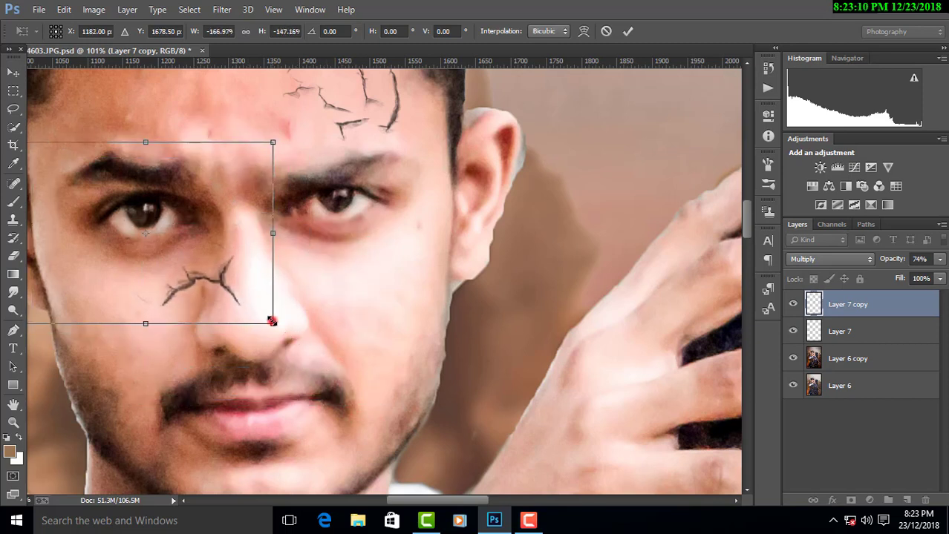
mouse_move(272, 321)
mouse_down()
mouse_move(278, 329)
mouse_move(249, 305)
mouse_up()
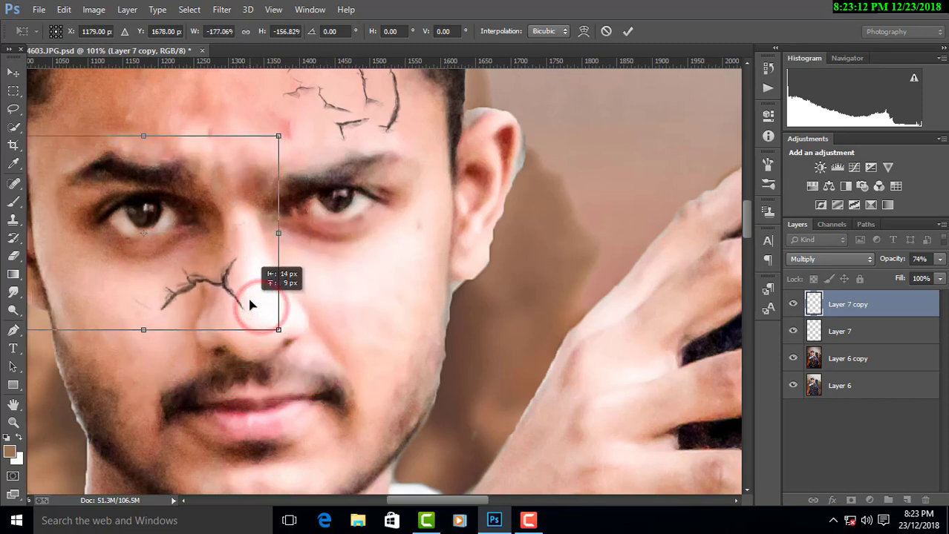
double_click(249, 305)
scroll(249, 300, down, 3)
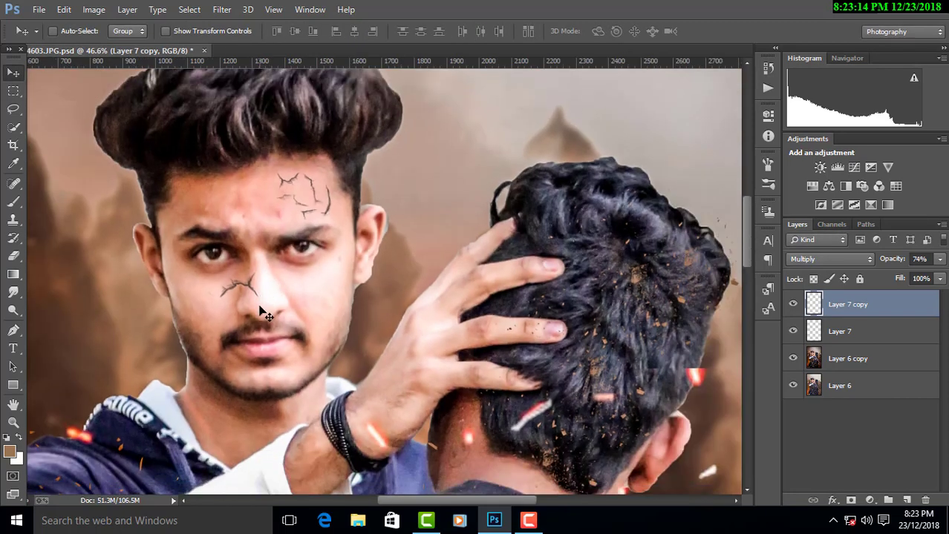
- Set the nose crack layer to Color Burn and move it down beside the nose
scroll(259, 309, up, 2)
click(836, 261)
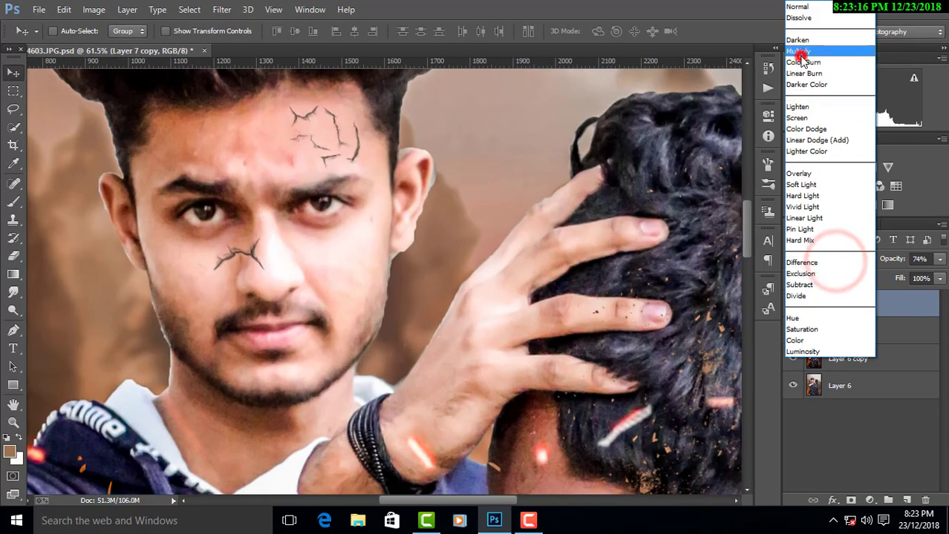
click(802, 59)
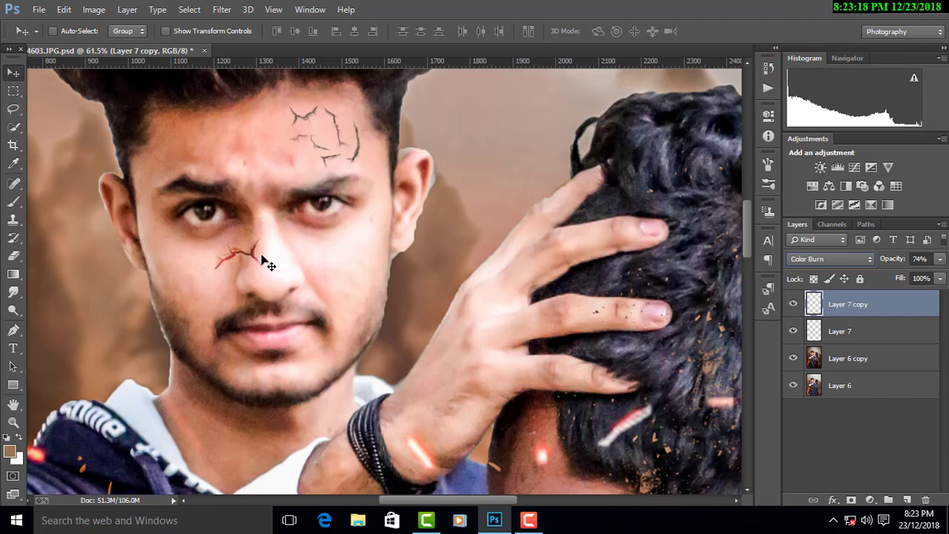
scroll(256, 272, up, 1)
drag(251, 261, 246, 287)
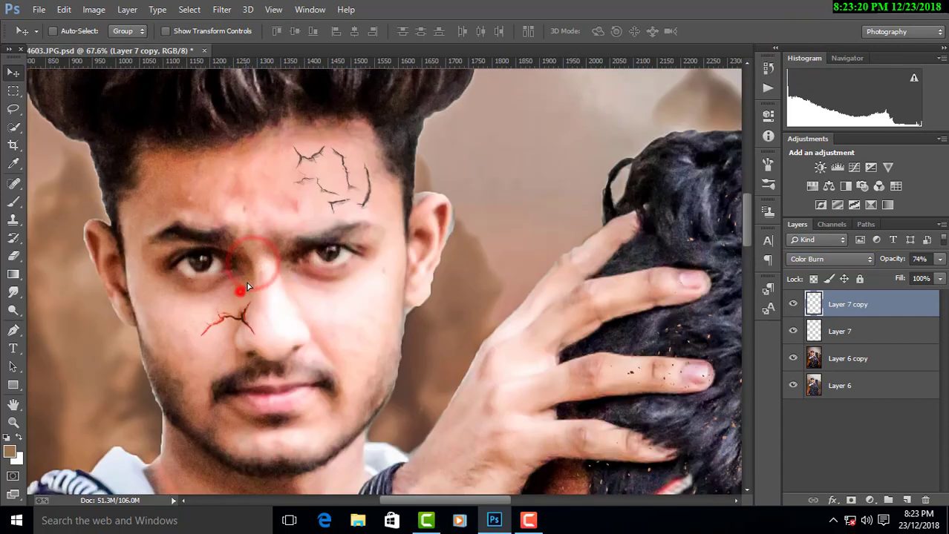
- Rotate the nose crack about 7 degrees, nudging it down onto the nose bridge
key(ctrl+t)
drag(345, 282, 343, 301)
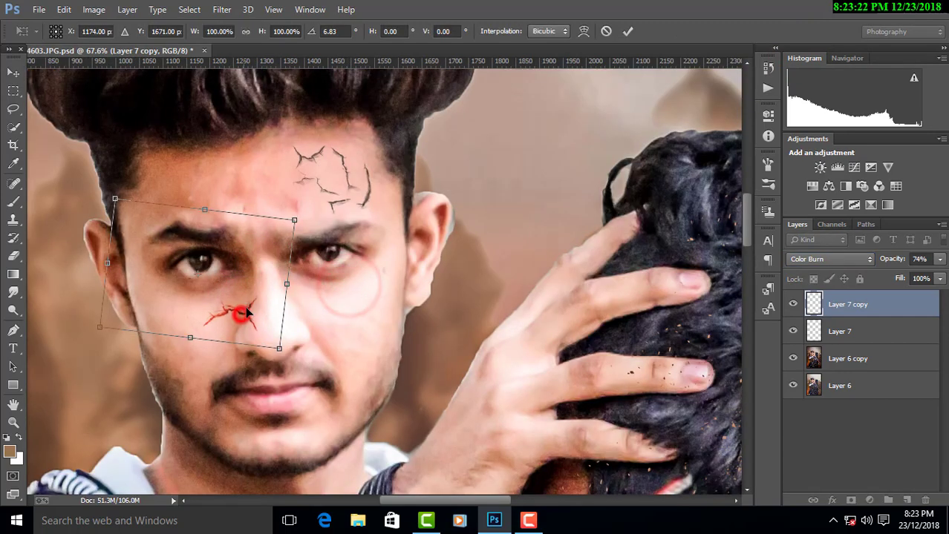
mouse_move(245, 300)
mouse_down()
mouse_move(250, 307)
mouse_move(240, 313)
mouse_up()
key(Return)
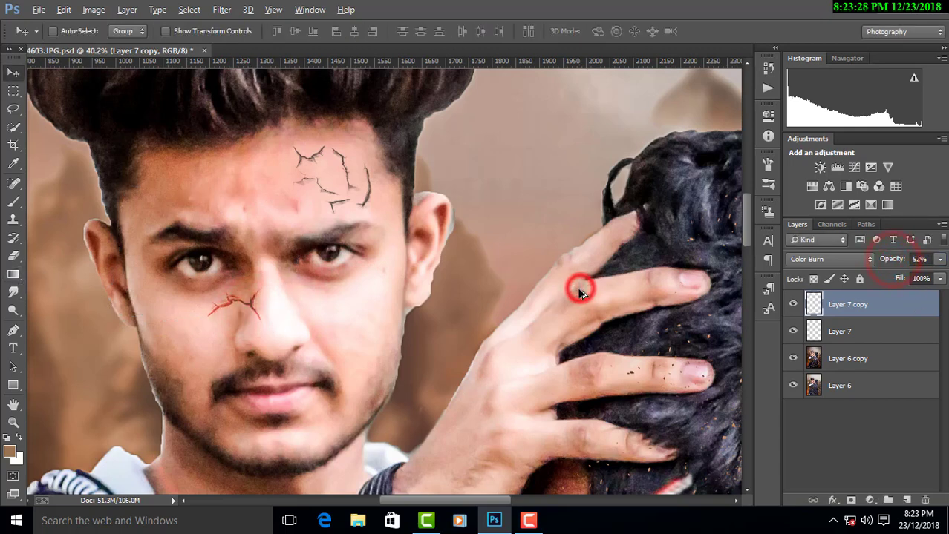
scroll(580, 294, down, 2)
scroll(582, 298, down, 1)
scroll(585, 304, down, 1)
scroll(588, 309, down, 1)
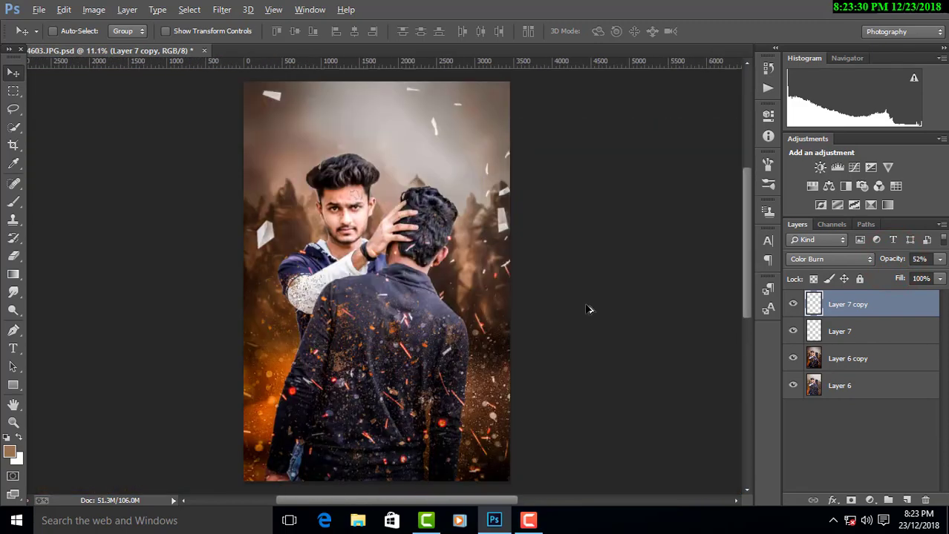
scroll(327, 181, up, 3)
scroll(348, 196, up, 3)
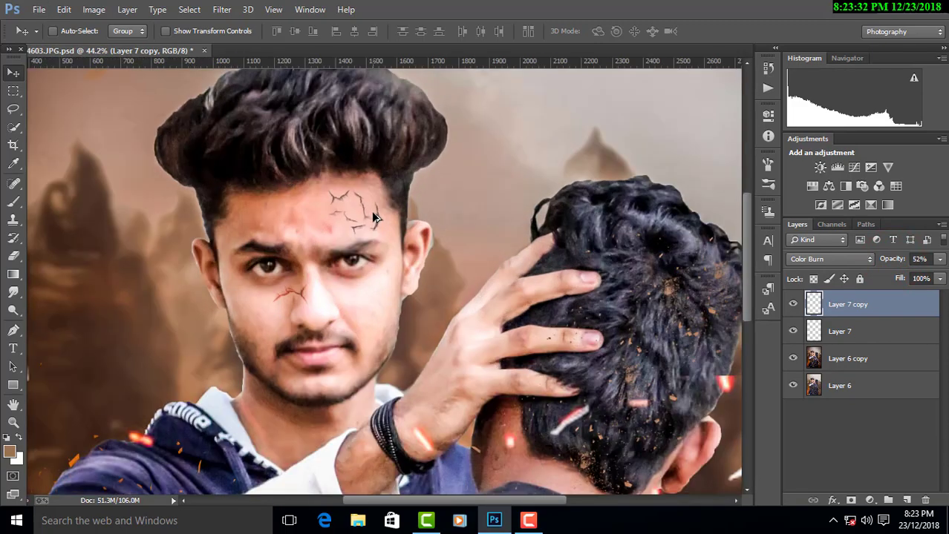
click(13, 202)
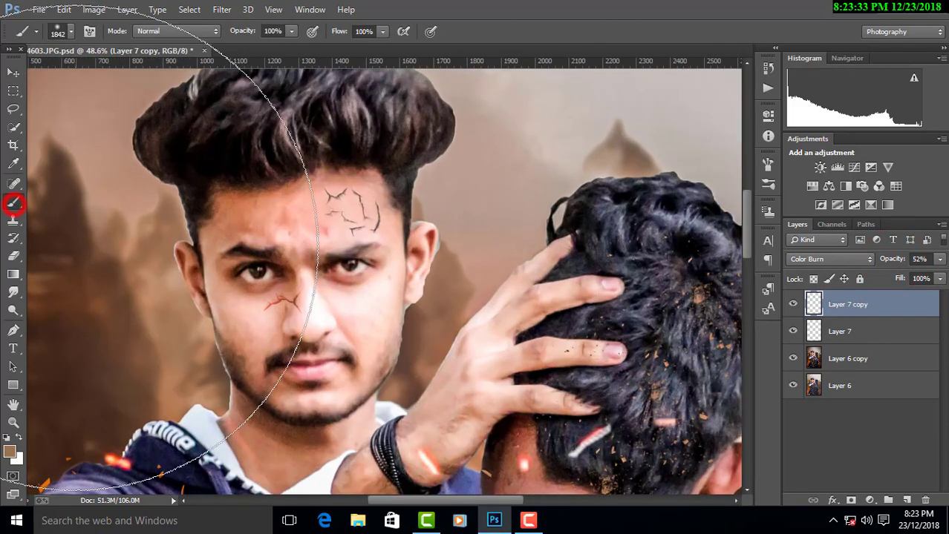
- Set up a soft 261 px Eraser and make the forehead crack layer (Layer 7) active
click(14, 256)
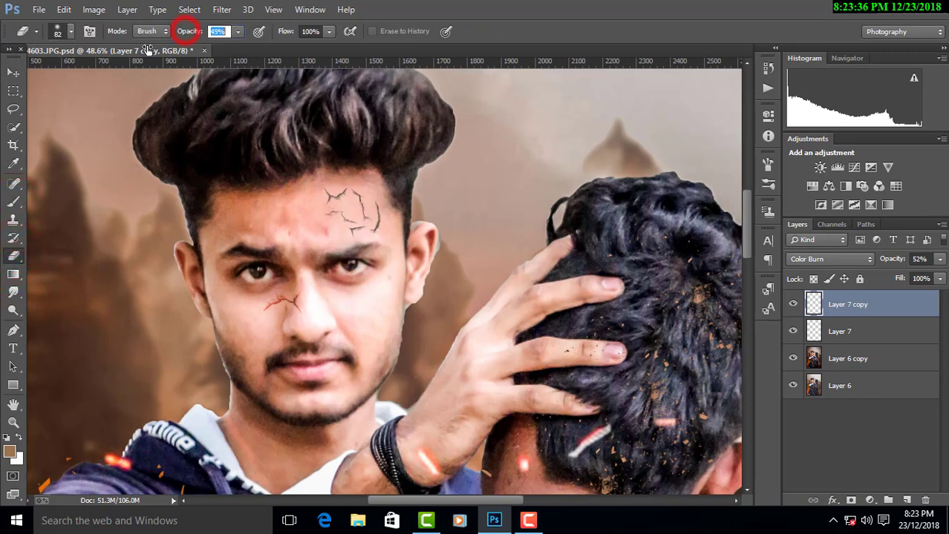
right_click(514, 214)
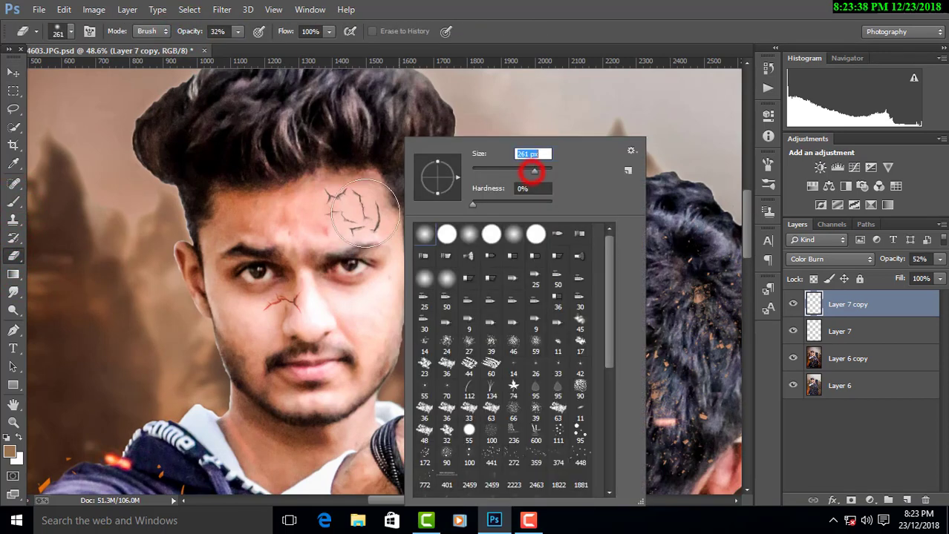
click(339, 202)
scroll(339, 192, up, 3)
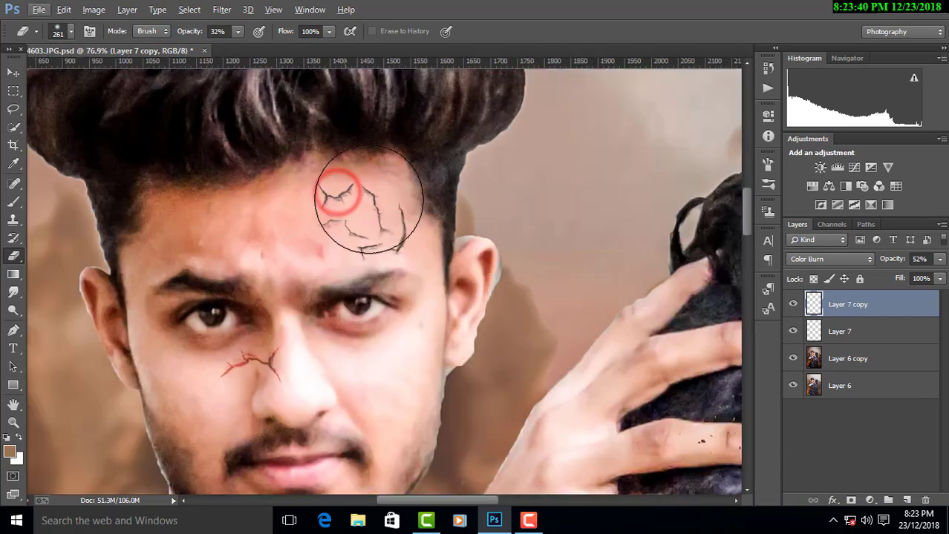
click(902, 339)
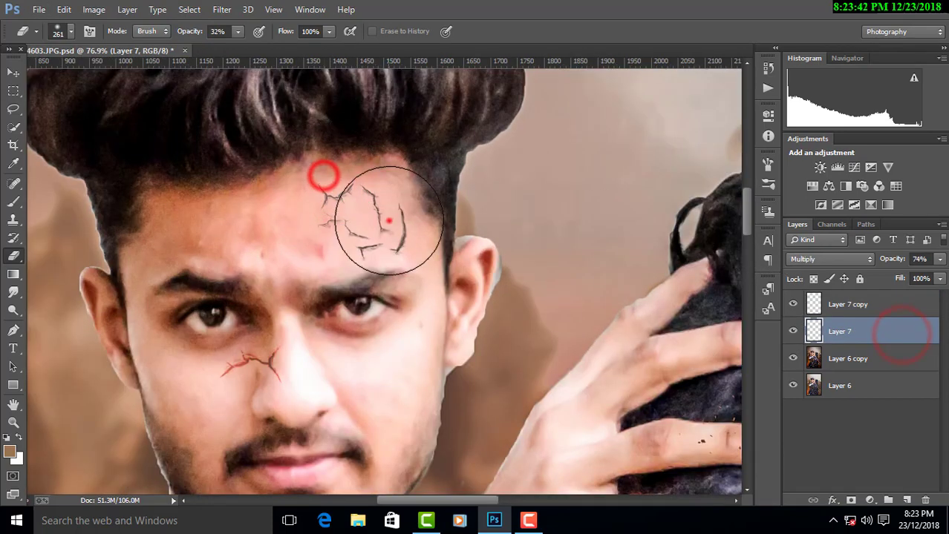
- Softly erase parts of the forehead cracks and the area around the crack below the eye
drag(318, 174, 402, 254)
click(339, 159)
click(292, 210)
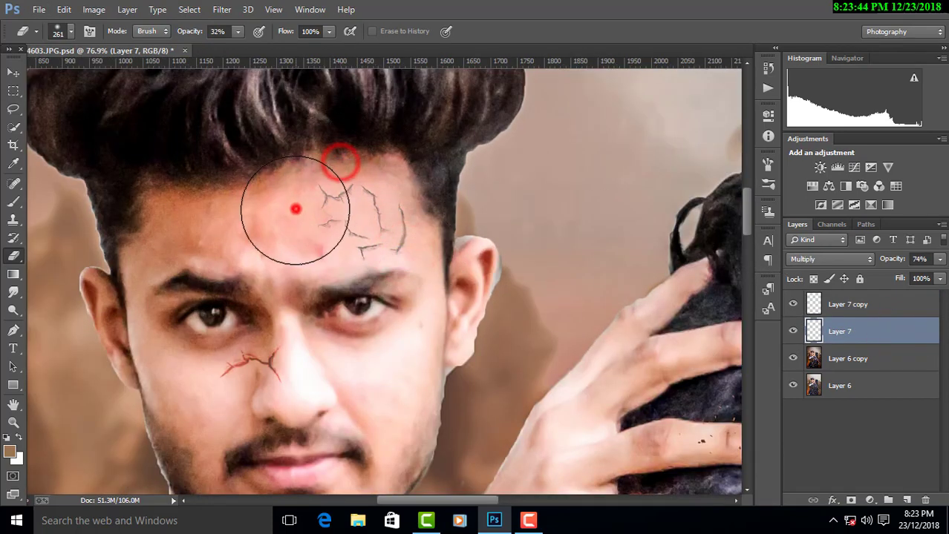
click(405, 235)
scroll(457, 223, down, 1)
scroll(457, 223, down, 3)
scroll(456, 222, down, 1)
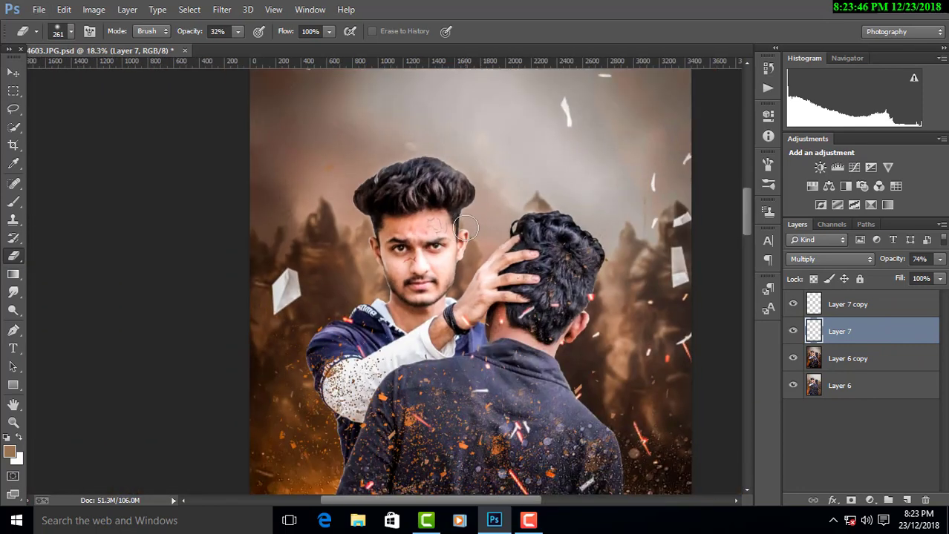
scroll(453, 222, up, 1)
click(360, 270)
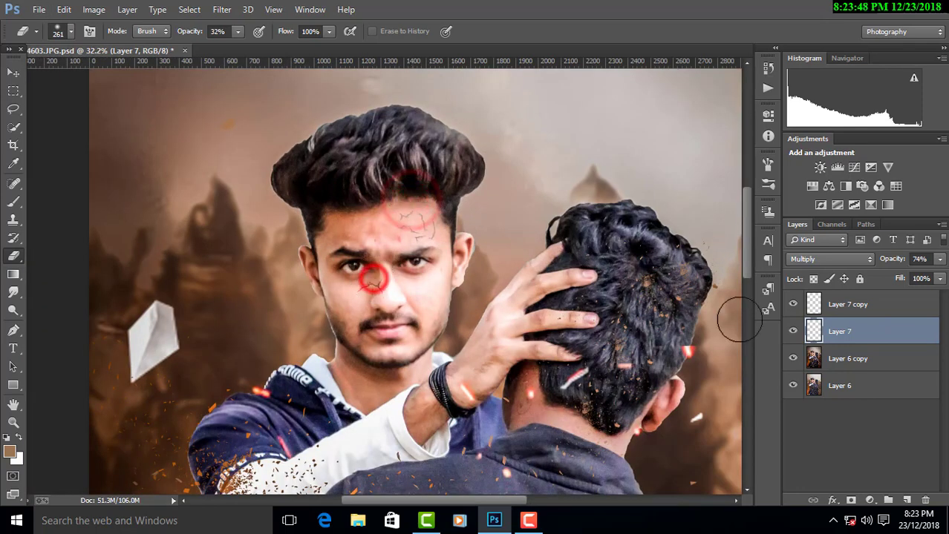
click(839, 302)
click(365, 293)
scroll(440, 308, down, 4)
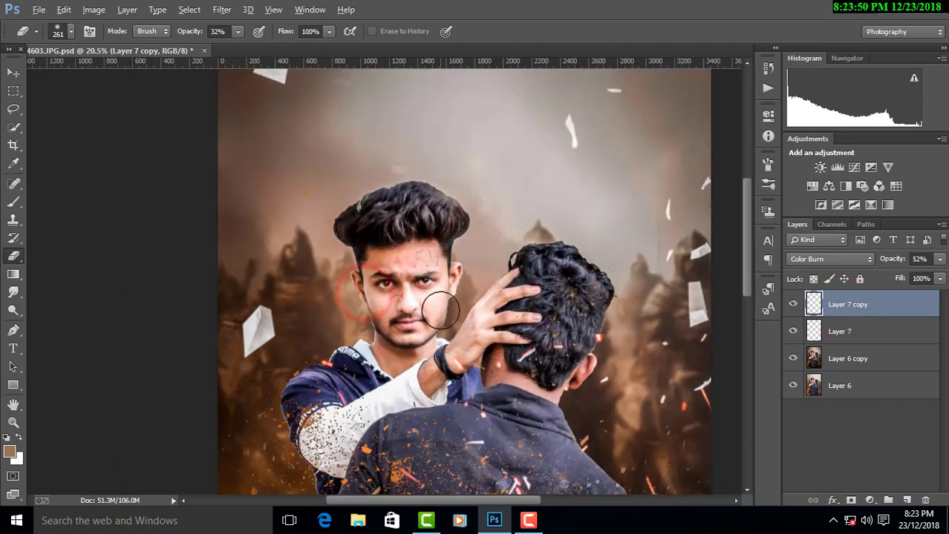
scroll(436, 301, down, 3)
scroll(437, 301, down, 3)
- Merge all visible layers into one and duplicate the merged layer
right_click(841, 316)
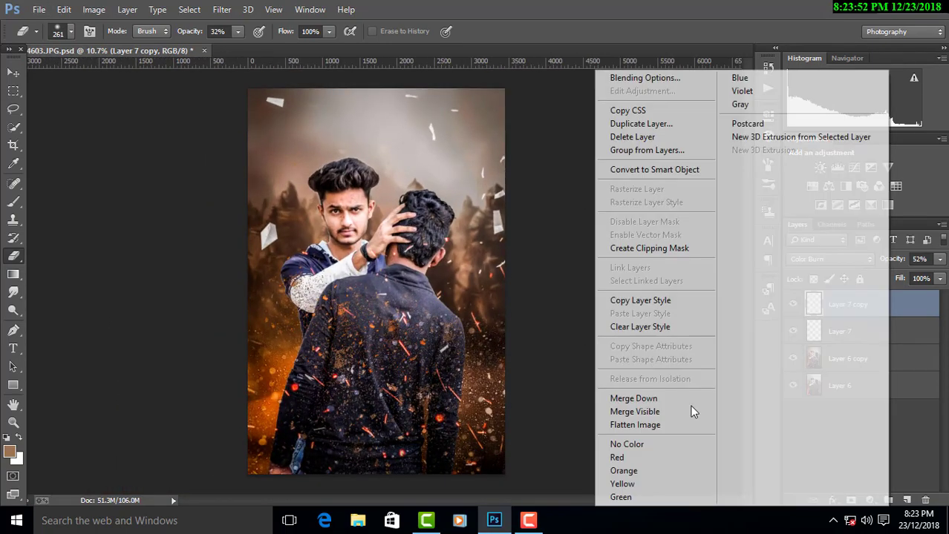
click(662, 410)
click(11, 73)
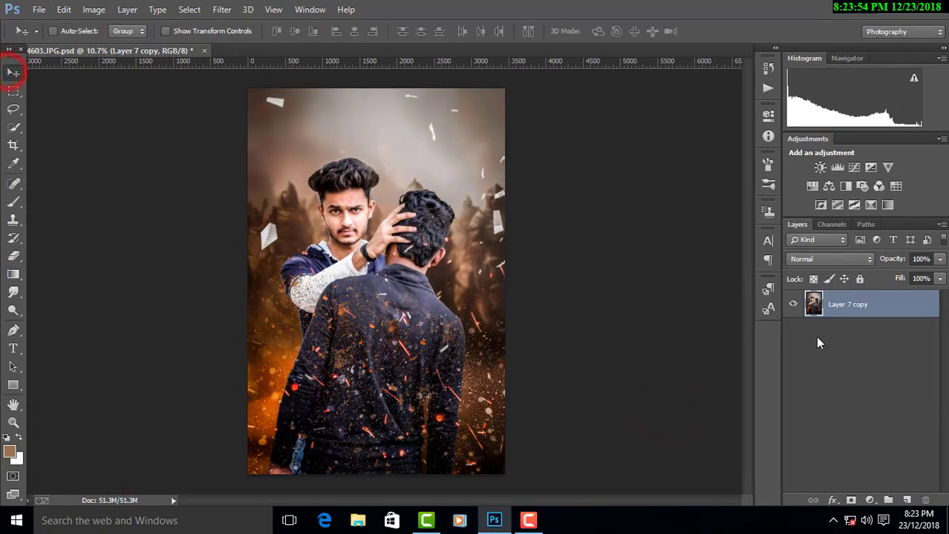
drag(901, 326, 906, 499)
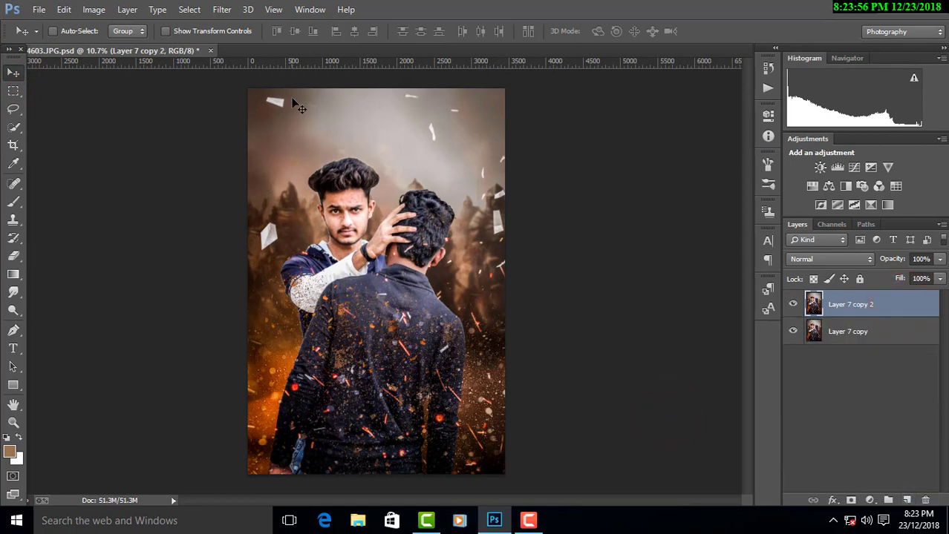
- Apply a Camera Raw grade with Clarity +29, raised contrast and a -16 vignette
click(217, 6)
click(258, 95)
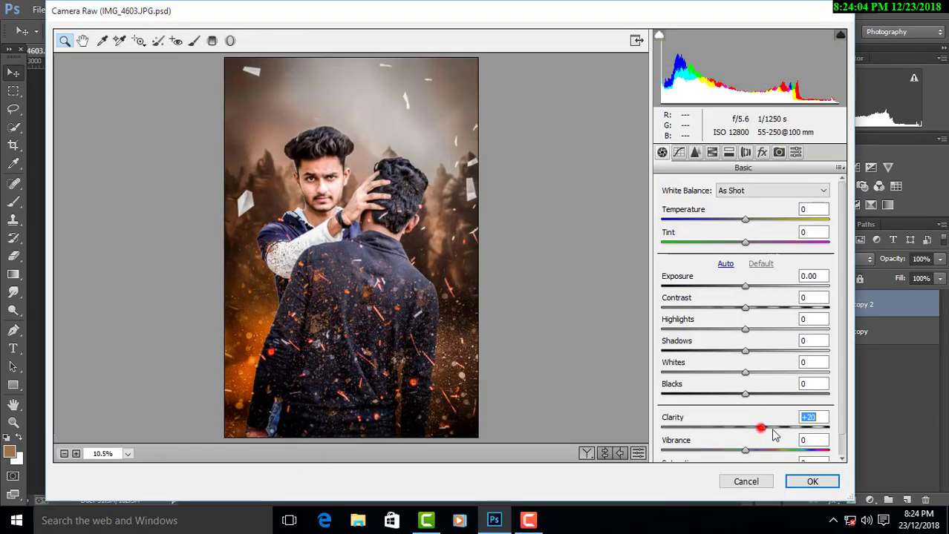
drag(772, 432, 769, 428)
click(757, 307)
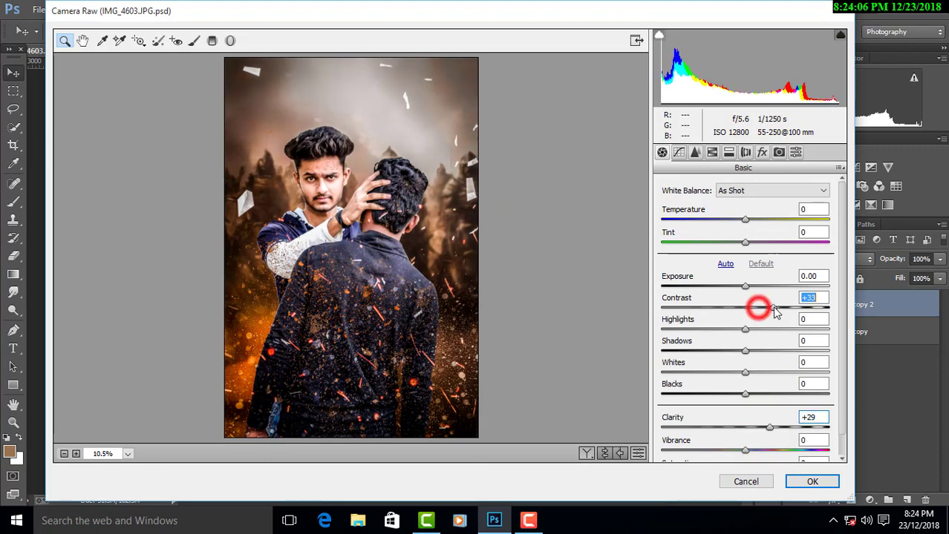
click(762, 152)
drag(747, 333, 733, 333)
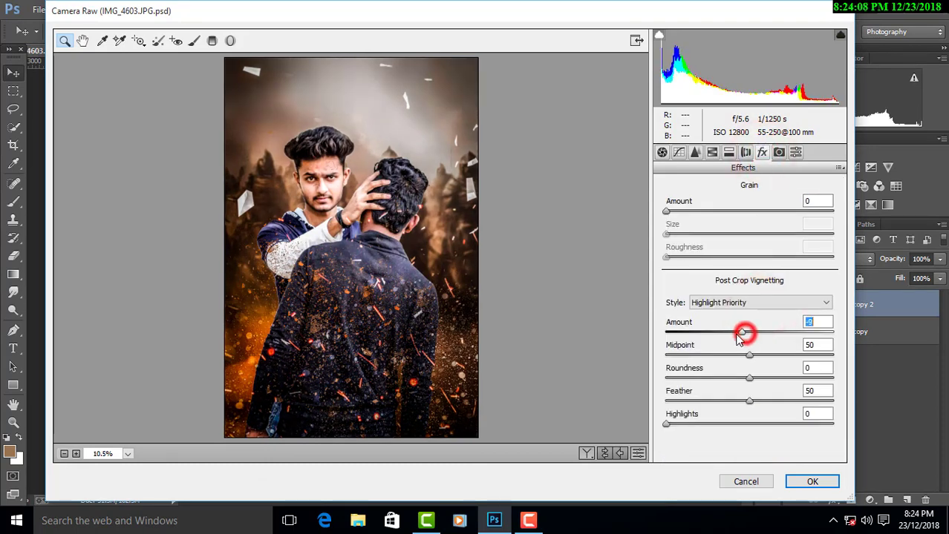
click(824, 483)
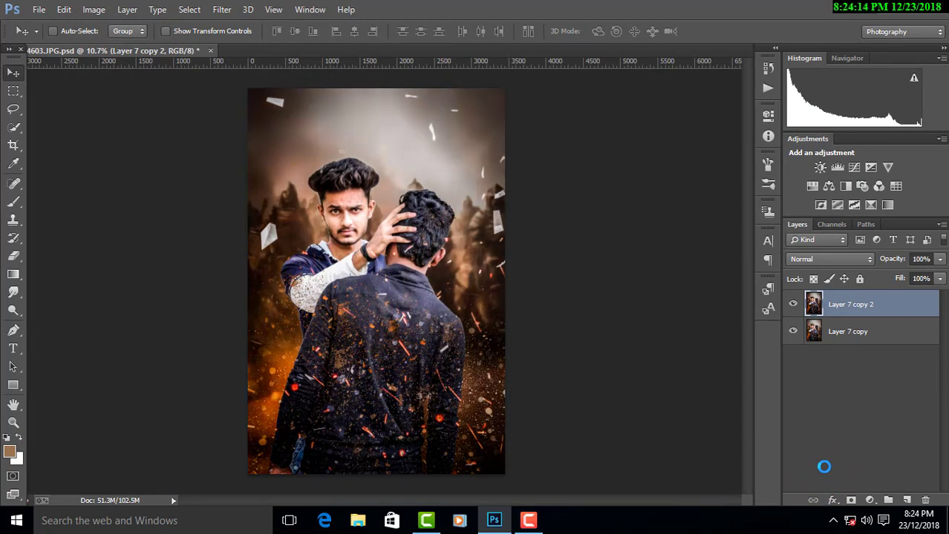
- Merge the visible layers and duplicate the result as Layer 7 copy 3
scroll(345, 169, up, 5)
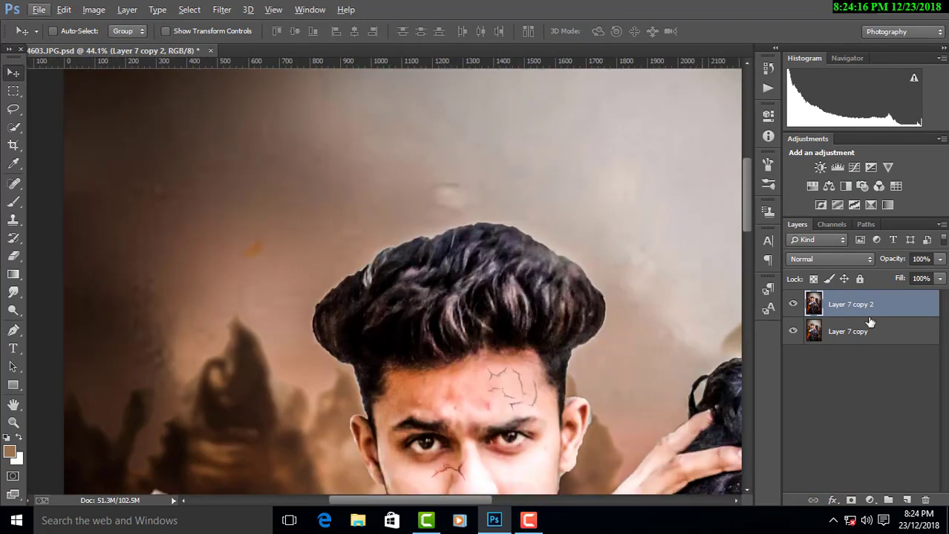
right_click(868, 311)
click(659, 413)
drag(877, 309, 906, 500)
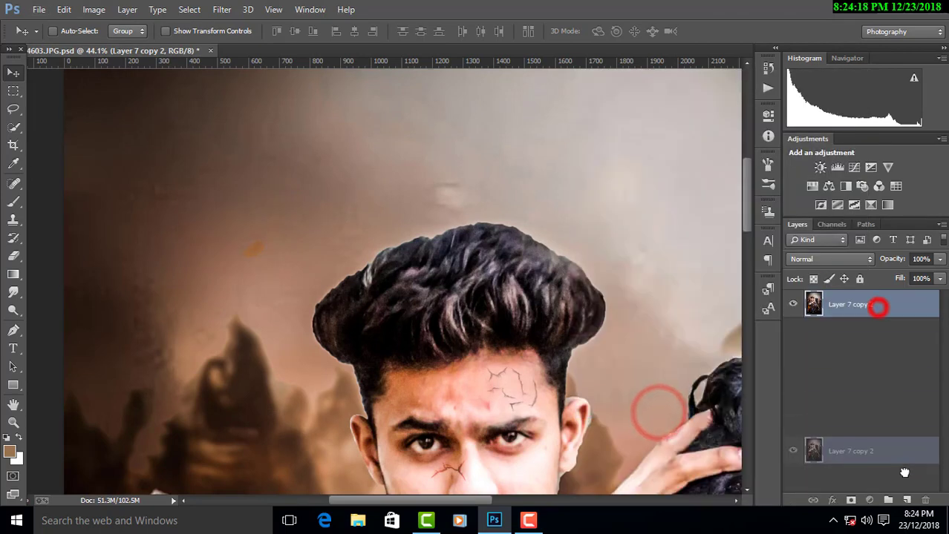
- Select the Smudge tool and set a smaller brush size
scroll(614, 334, up, 1)
right_click(613, 296)
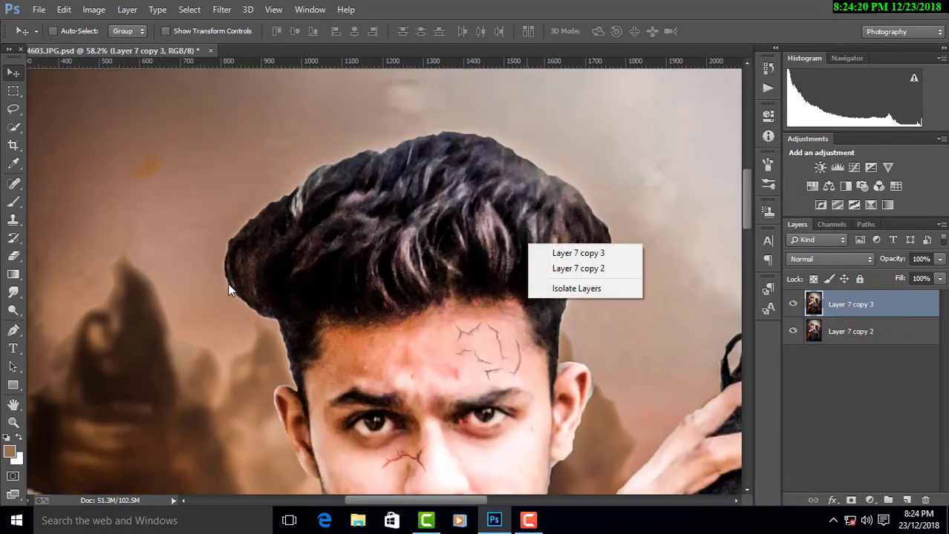
click(14, 294)
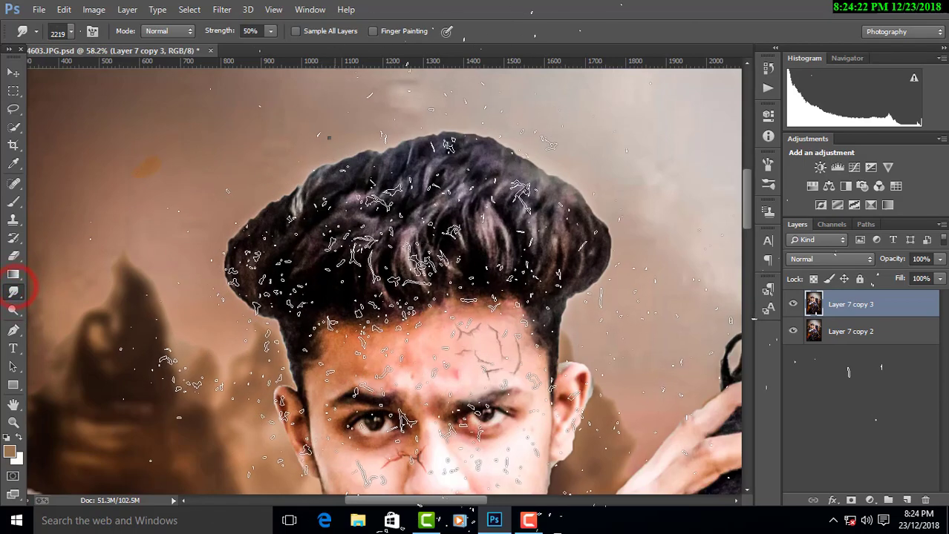
right_click(455, 359)
scroll(456, 358, up, 1)
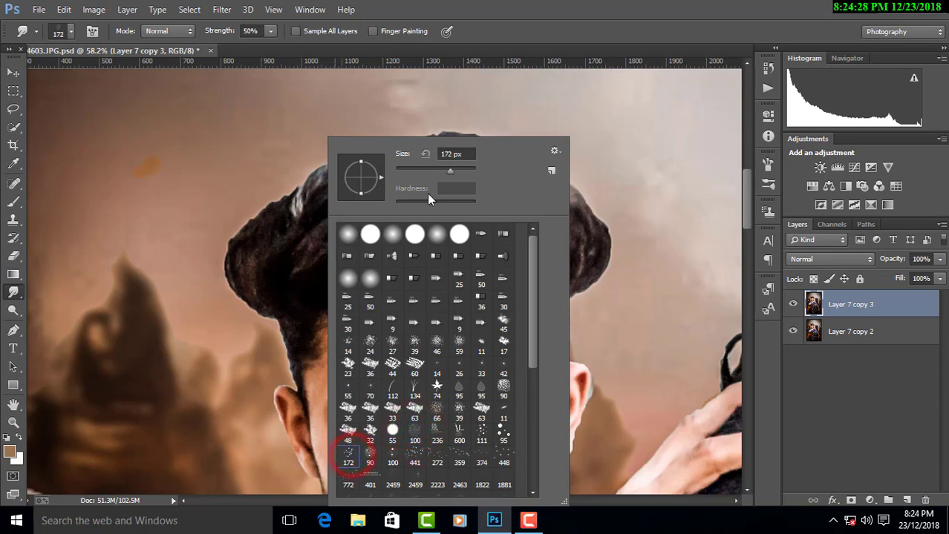
click(253, 306)
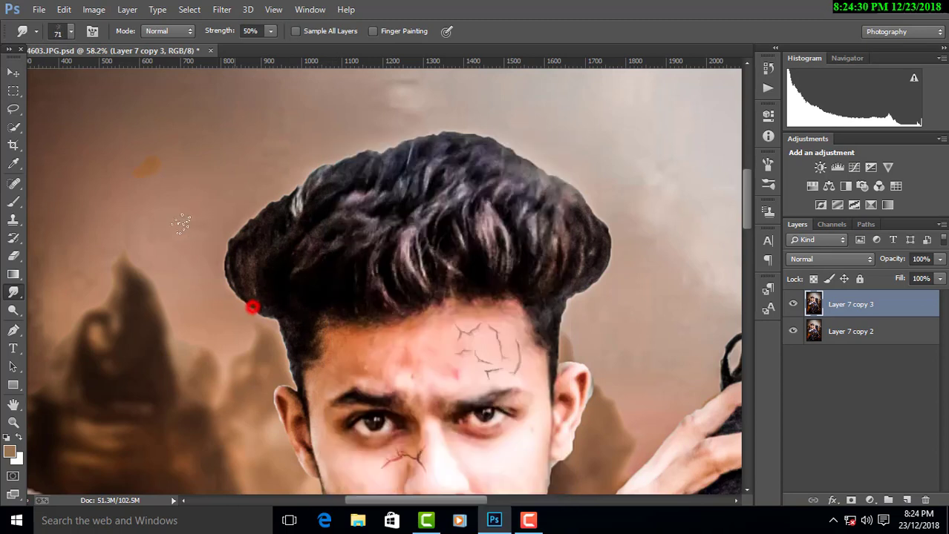
- Smudge the left, upper-left, right and crown hair edges outward using a 111 px brush
mouse_move(240, 288)
mouse_down()
mouse_move(228, 261)
mouse_move(246, 258)
mouse_move(265, 215)
mouse_move(276, 222)
mouse_move(223, 271)
mouse_up()
right_click(238, 264)
click(250, 228)
drag(252, 223, 414, 142)
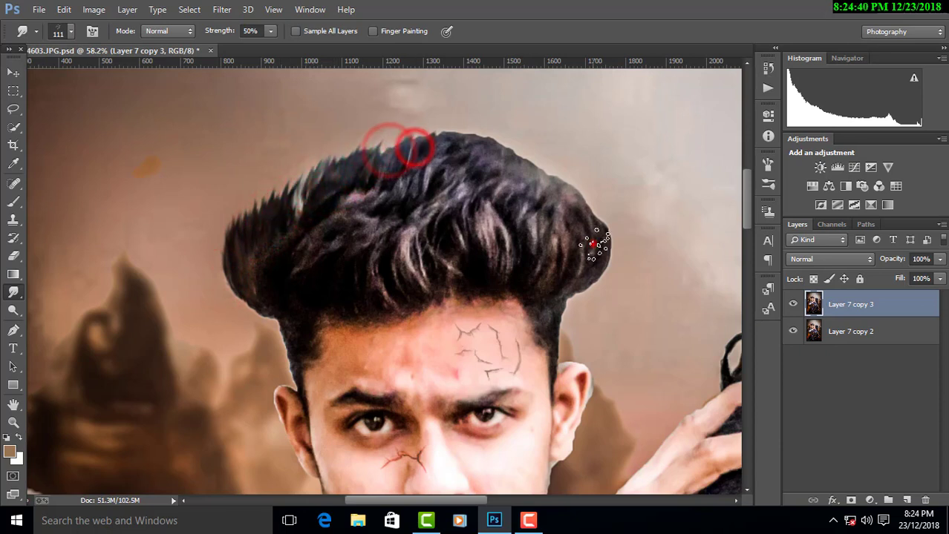
click(595, 244)
click(587, 206)
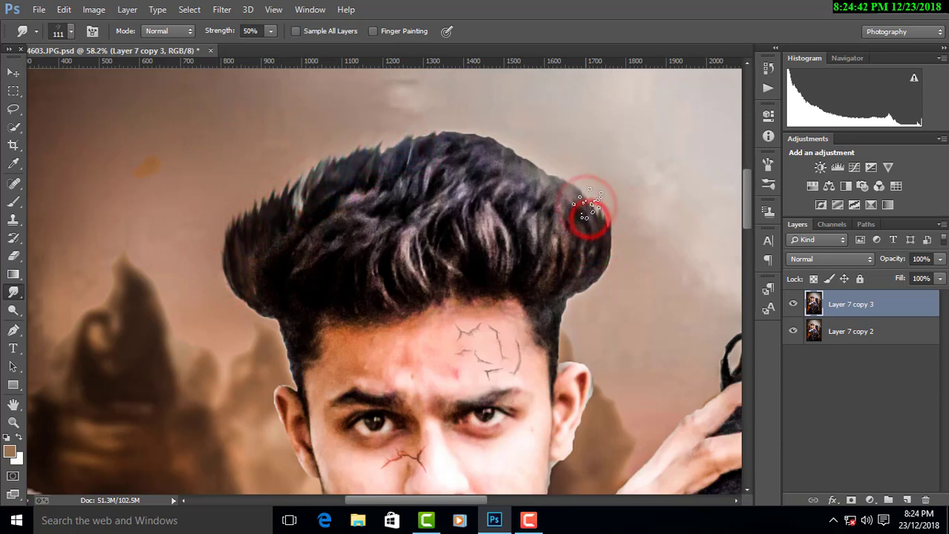
mouse_move(535, 124)
mouse_down()
mouse_move(501, 147)
mouse_move(423, 149)
mouse_up()
- Pull more spiky strands from the top, left, right and centre-left hair edges
click(410, 279)
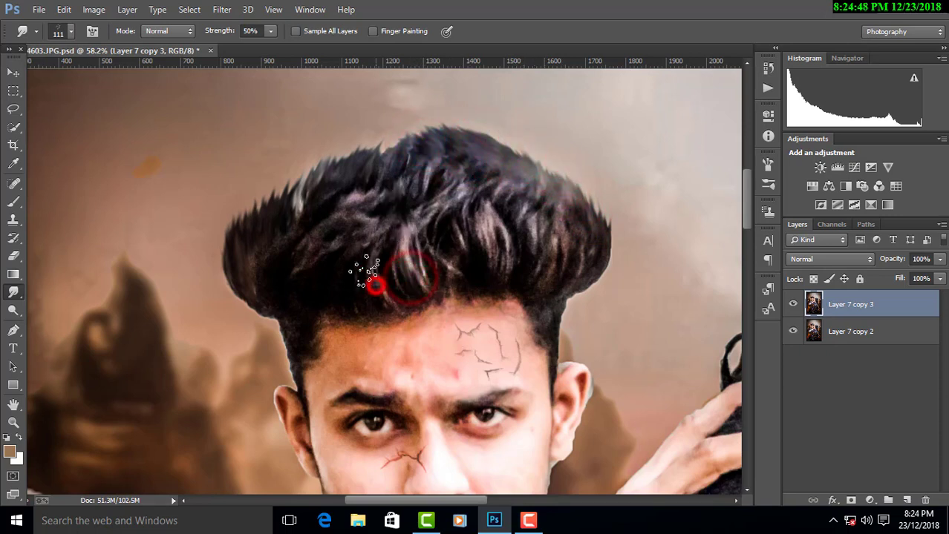
drag(386, 232, 229, 249)
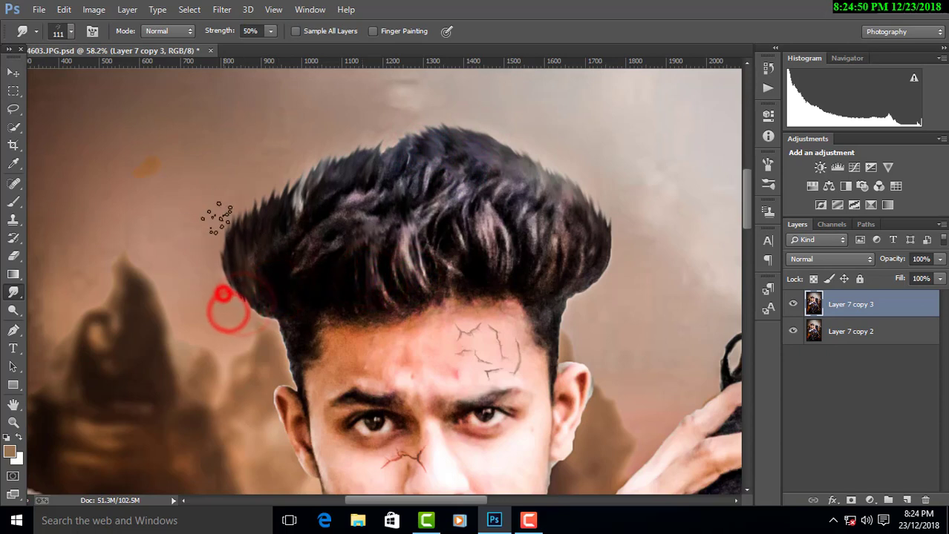
mouse_move(228, 312)
mouse_down()
mouse_move(205, 263)
mouse_move(254, 314)
mouse_move(237, 302)
mouse_move(245, 311)
mouse_move(237, 262)
mouse_move(245, 297)
mouse_move(229, 264)
mouse_move(496, 190)
mouse_move(519, 155)
mouse_up()
scroll(229, 265, down, 2)
scroll(516, 145, up, 2)
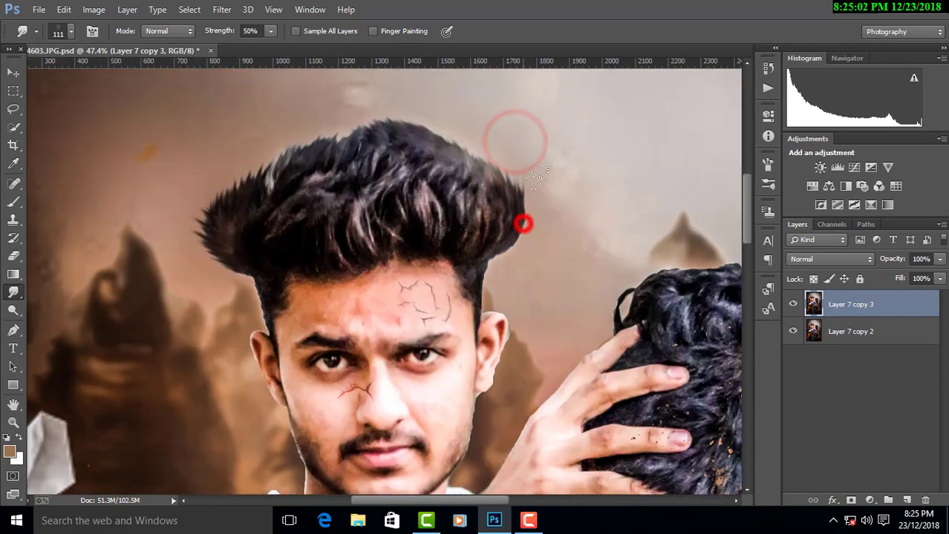
drag(523, 223, 532, 208)
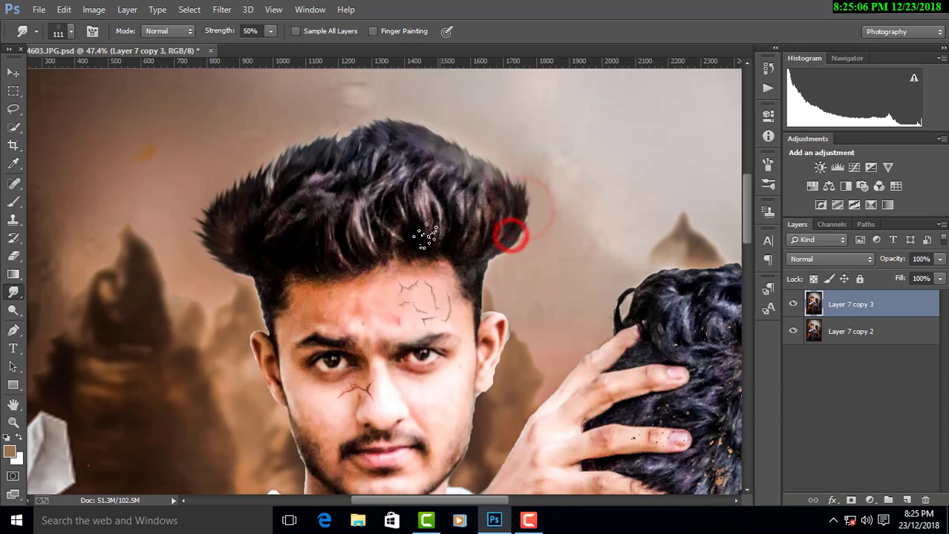
mouse_move(413, 223)
mouse_down()
mouse_move(377, 244)
mouse_move(350, 243)
mouse_move(340, 258)
mouse_up()
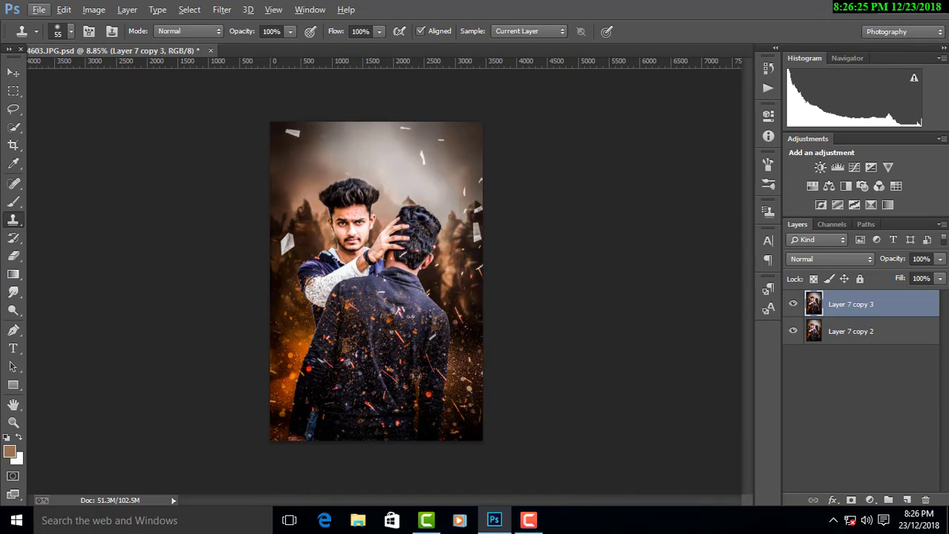
- On a new layer, paint a large orange (ec8416) spot above the heads
click(906, 499)
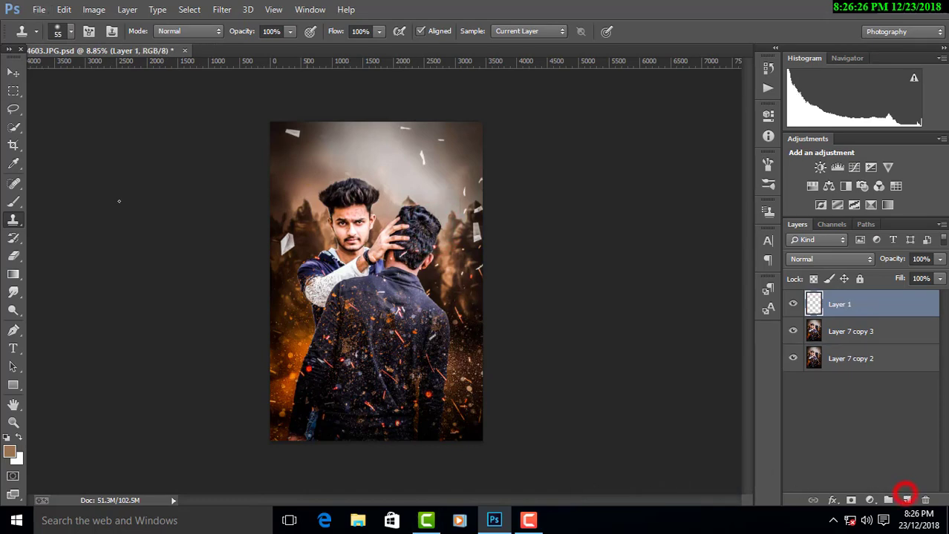
click(18, 200)
right_click(475, 267)
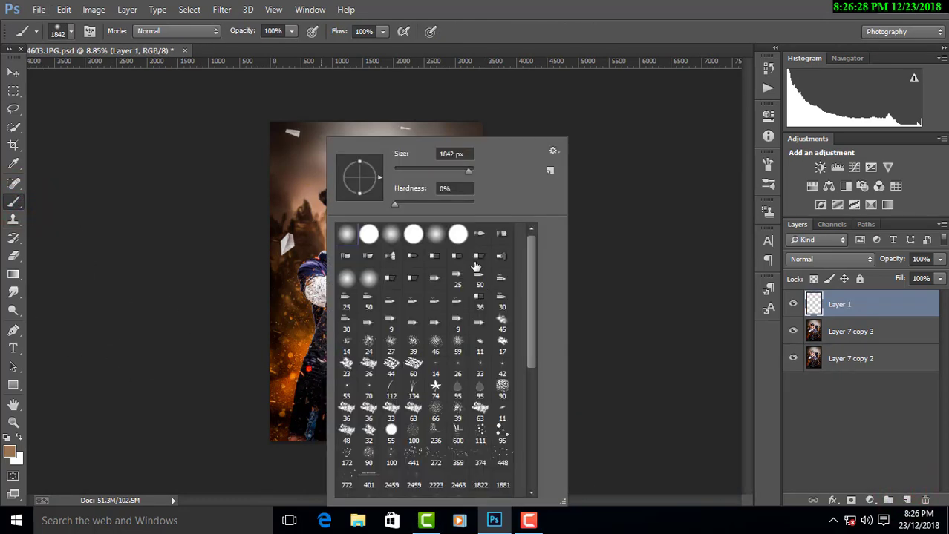
click(9, 454)
drag(443, 161, 456, 138)
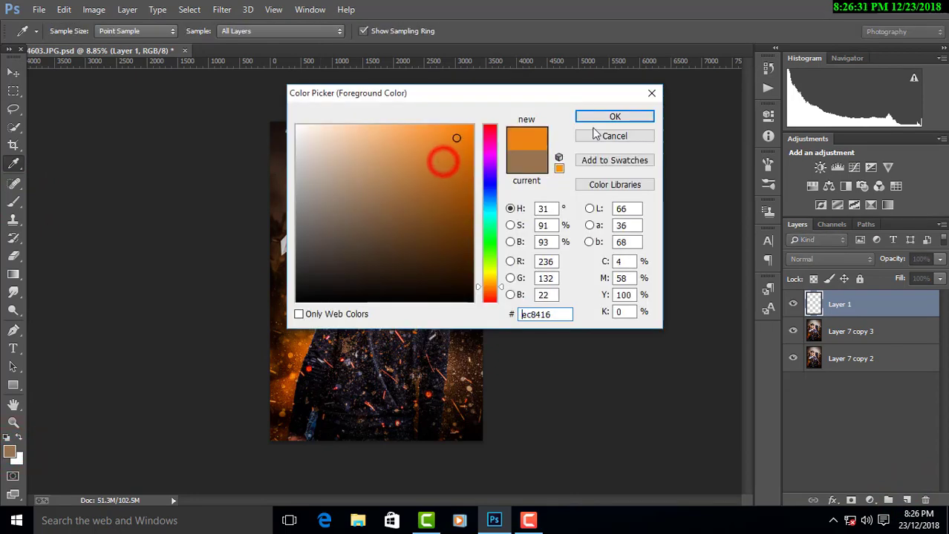
click(608, 117)
click(409, 181)
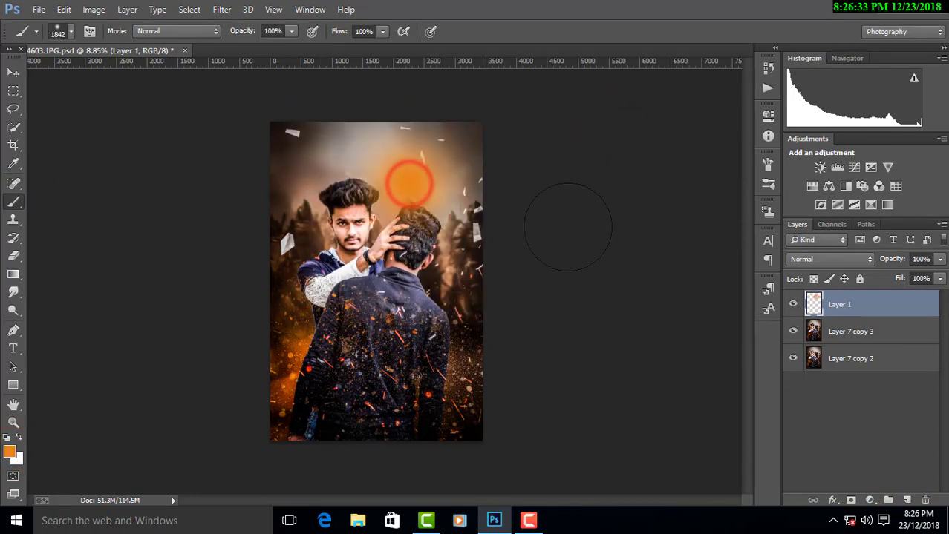
- Set the orange glow layer to Screen and enlarge it to about 146%
click(830, 259)
click(808, 117)
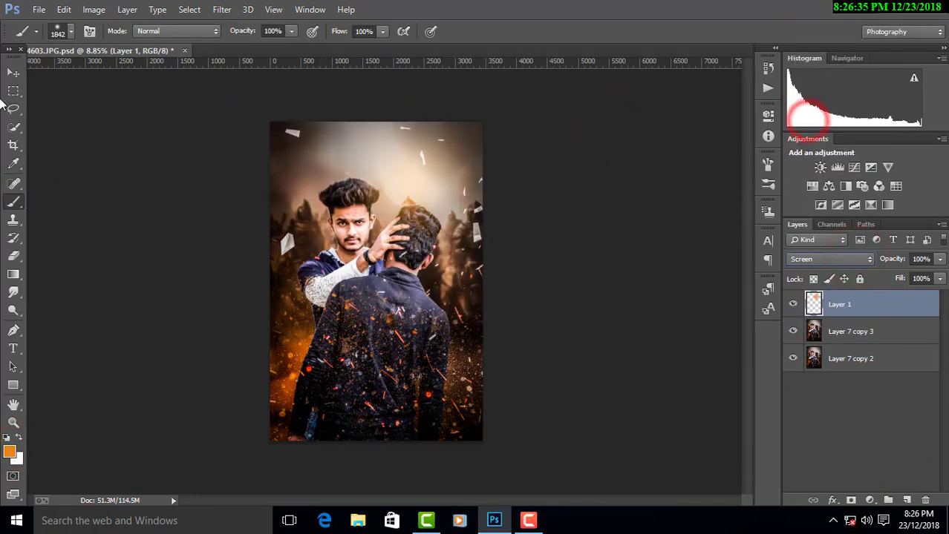
click(15, 72)
key(ctrl+t)
mouse_move(483, 267)
mouse_down()
mouse_move(521, 308)
mouse_move(444, 261)
mouse_up()
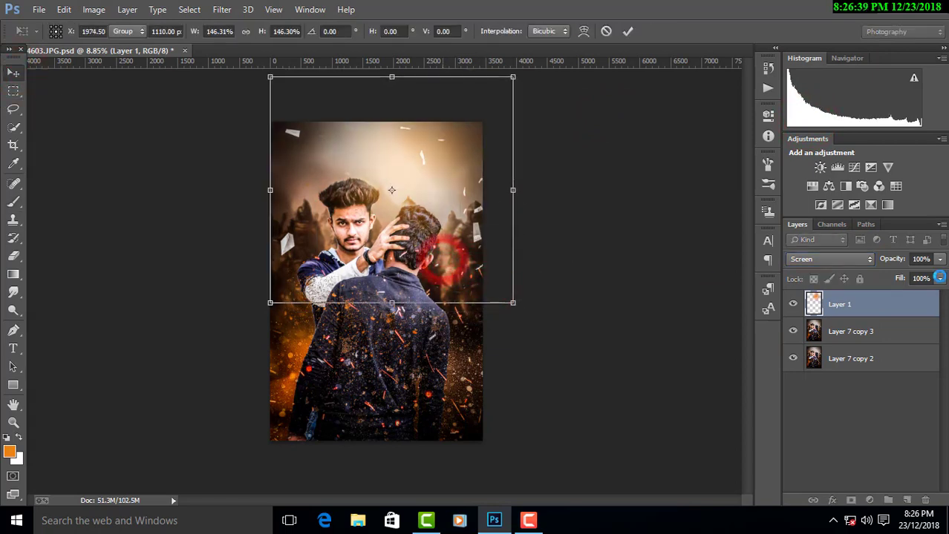
key(Return)
- Lower the glow opacity to about 52% and merge all layers into Layer 1
drag(906, 260, 898, 261)
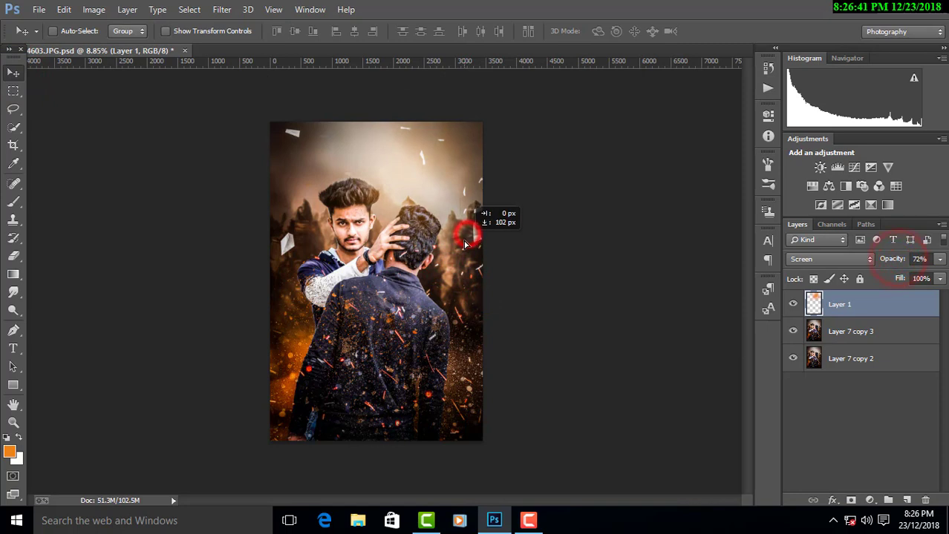
key(ctrl+plus)
drag(897, 262, 889, 264)
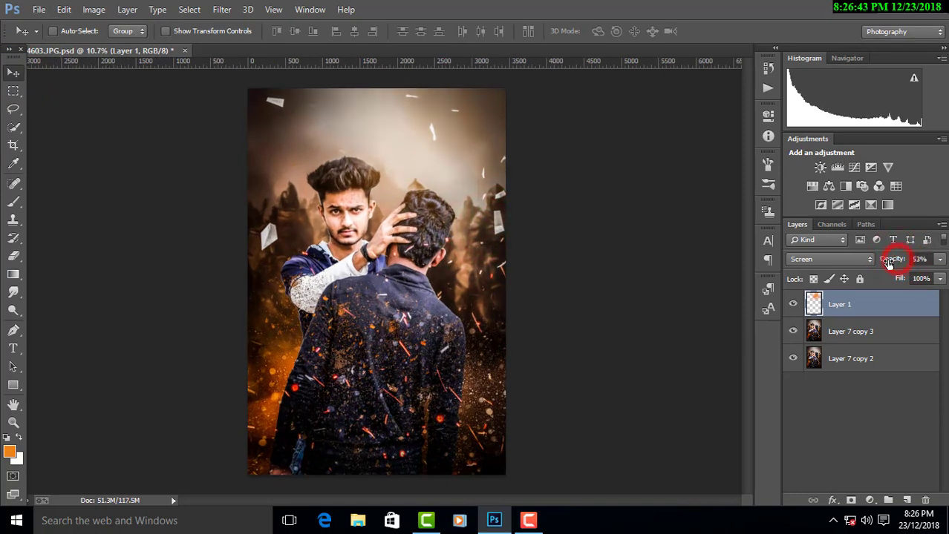
click(792, 304)
click(792, 304)
key(ctrl+minus)
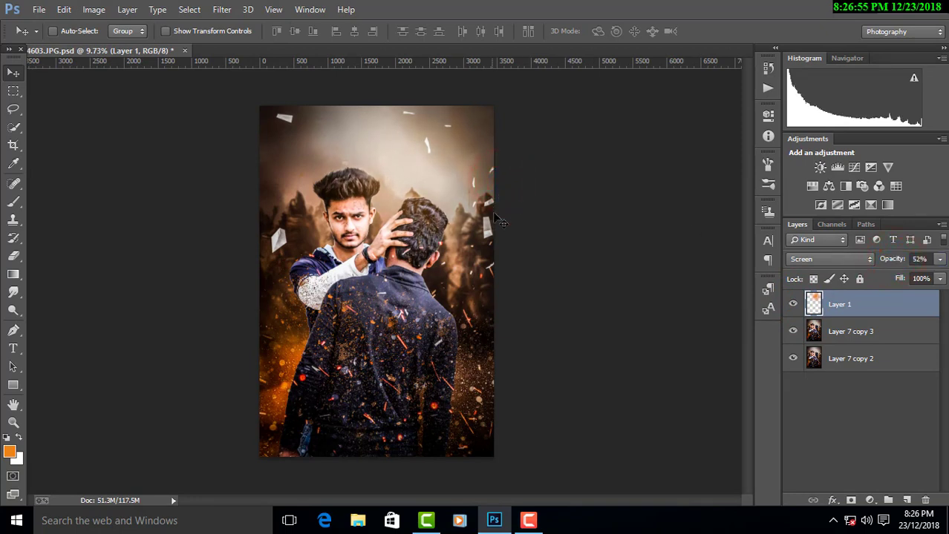
click(793, 304)
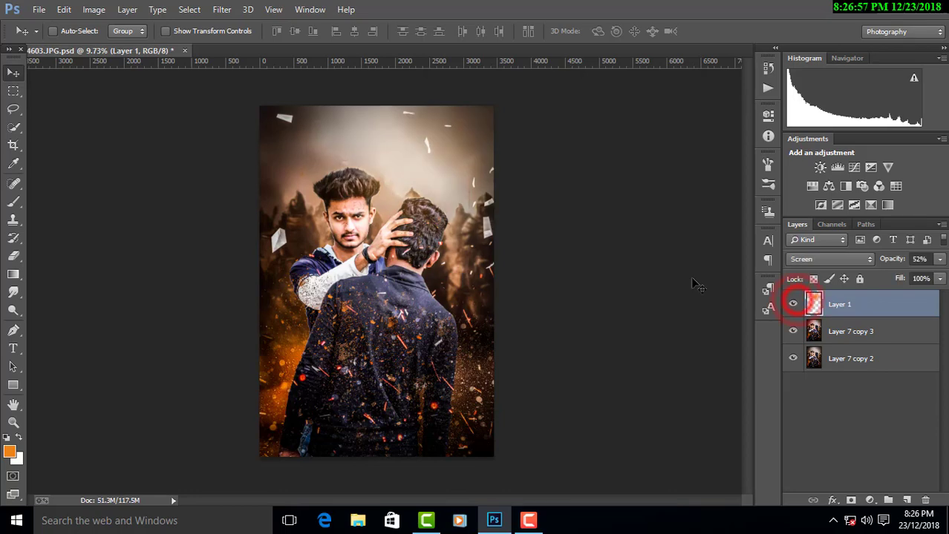
right_click(901, 321)
click(690, 404)
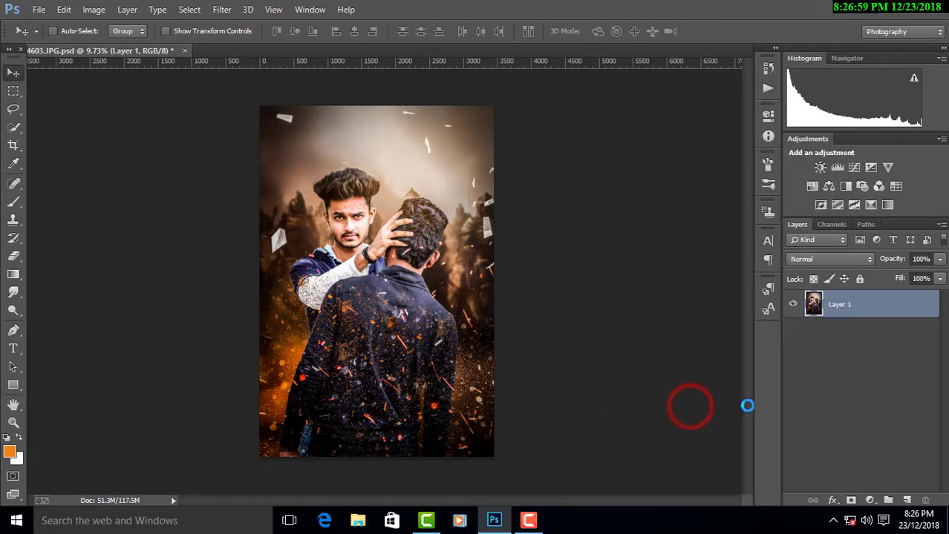
- Set up a small 27 px brush for the orange eye glow
key(F8)
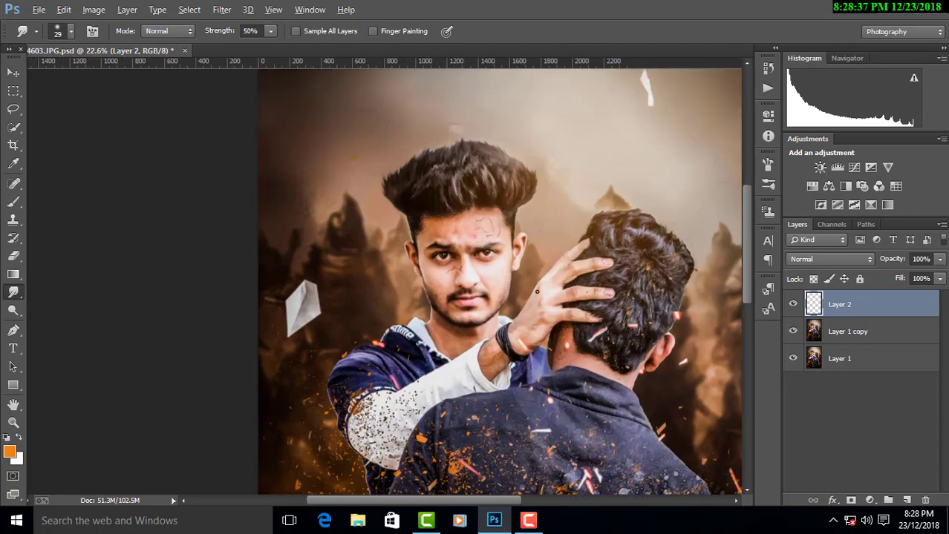
scroll(470, 276, up, 3)
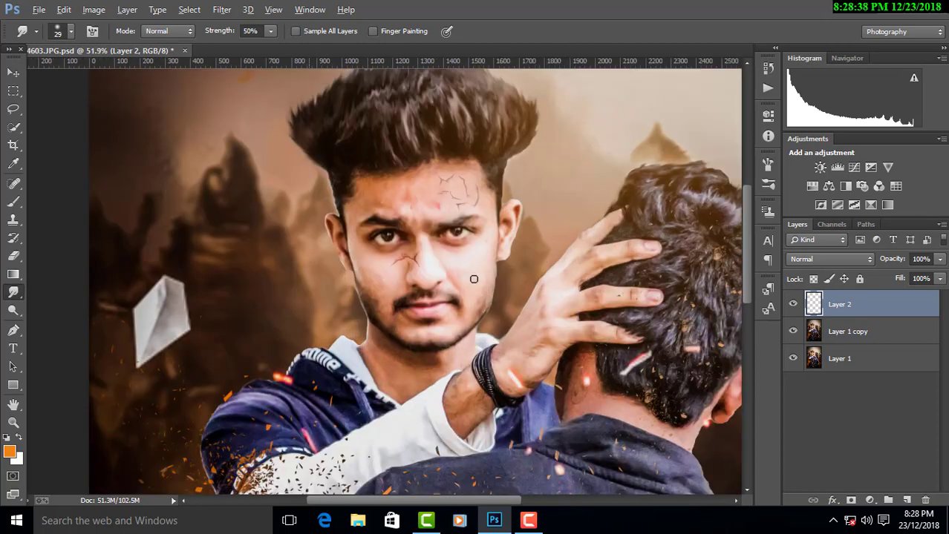
scroll(396, 227, up, 3)
scroll(312, 208, up, 1)
scroll(283, 199, up, 1)
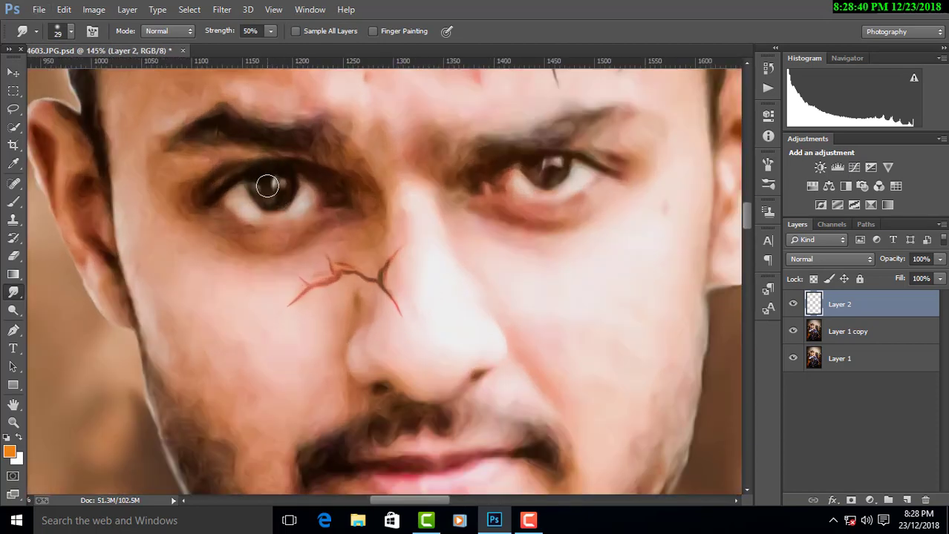
click(18, 203)
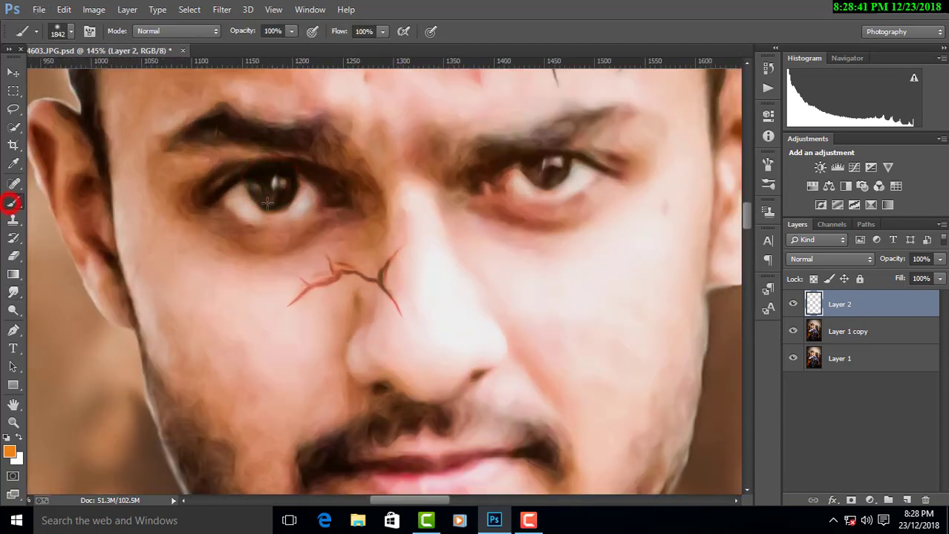
right_click(274, 192)
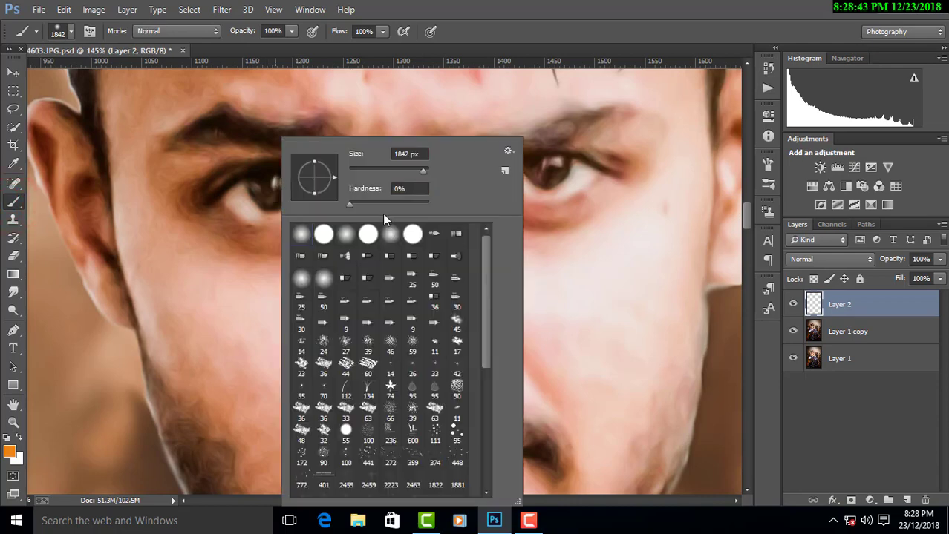
click(270, 187)
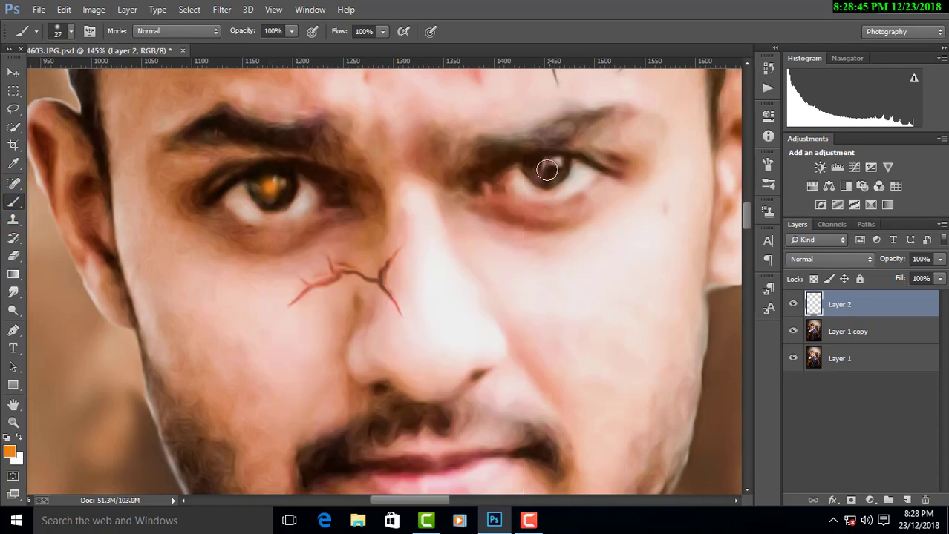
- Switch the eye glow layer's blend mode to Color Dodge
click(821, 259)
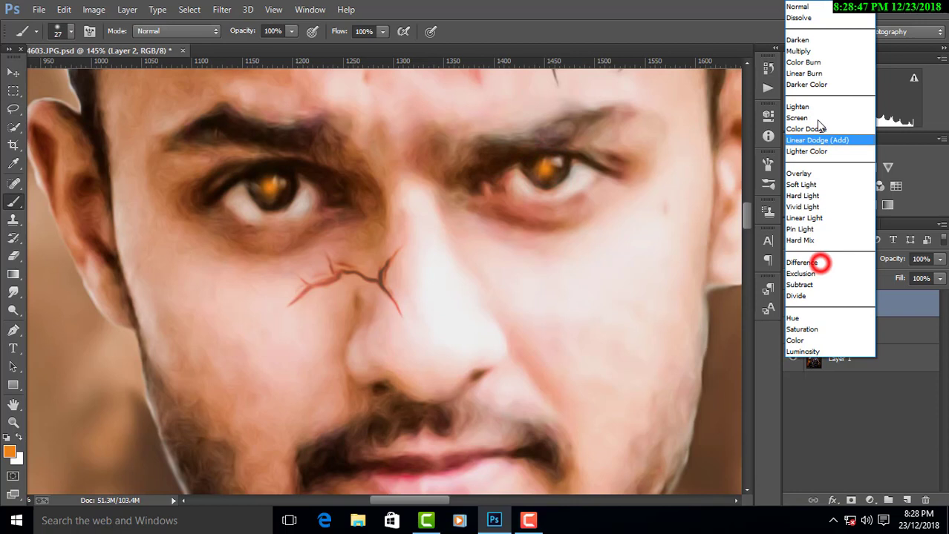
click(803, 40)
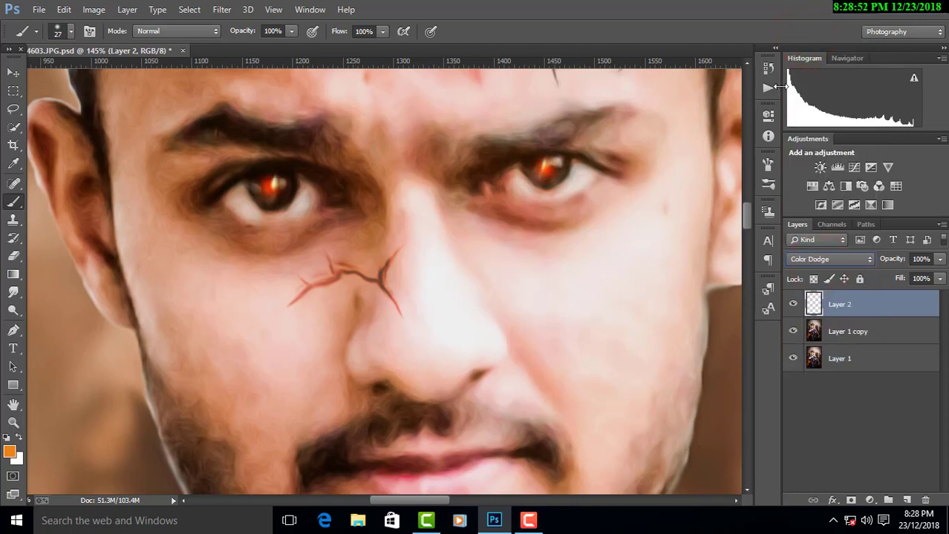
click(6, 72)
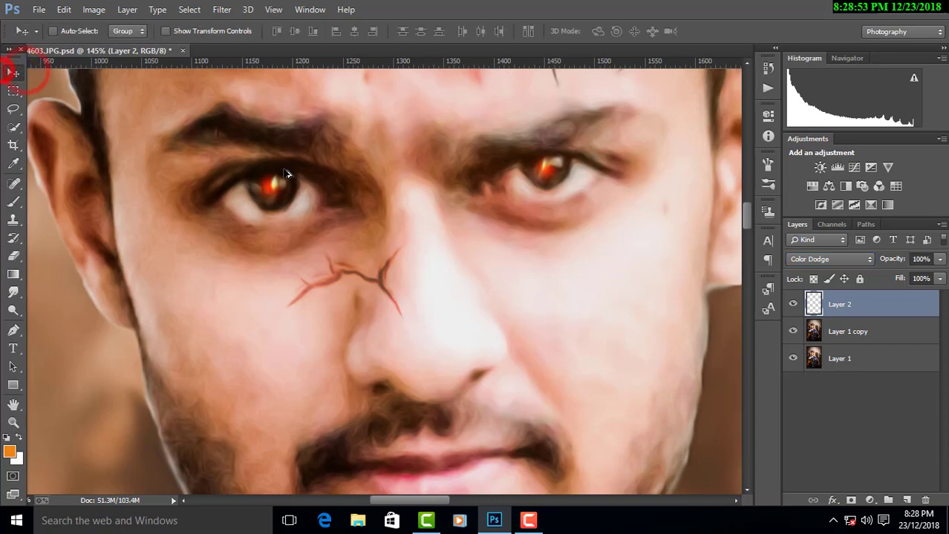
scroll(356, 191, down, 4)
scroll(356, 192, down, 4)
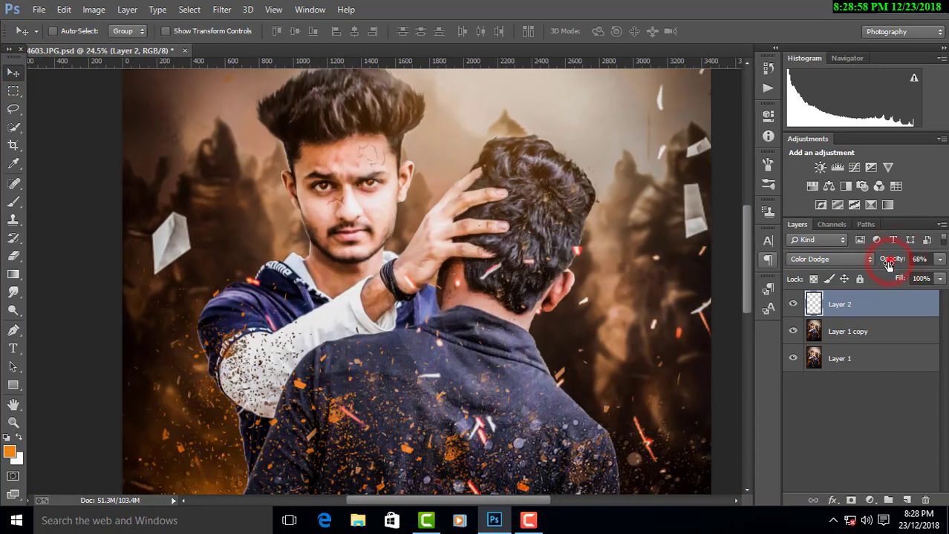
scroll(600, 258, down, 2)
scroll(600, 258, down, 1)
scroll(486, 253, down, 2)
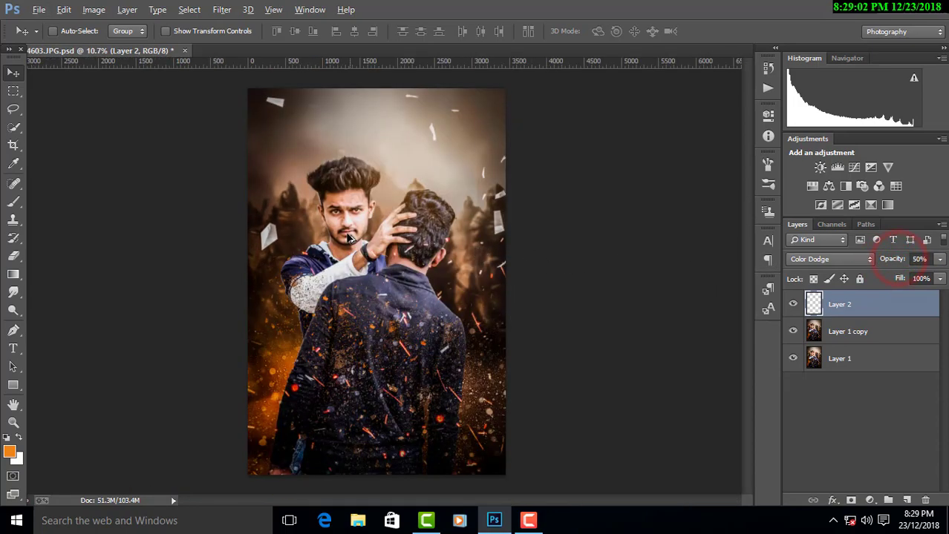
- Settle the eye glow at 42% opacity, toggling it off and on to compare
scroll(349, 237, up, 2)
scroll(349, 238, up, 2)
scroll(349, 238, up, 2)
scroll(349, 238, up, 1)
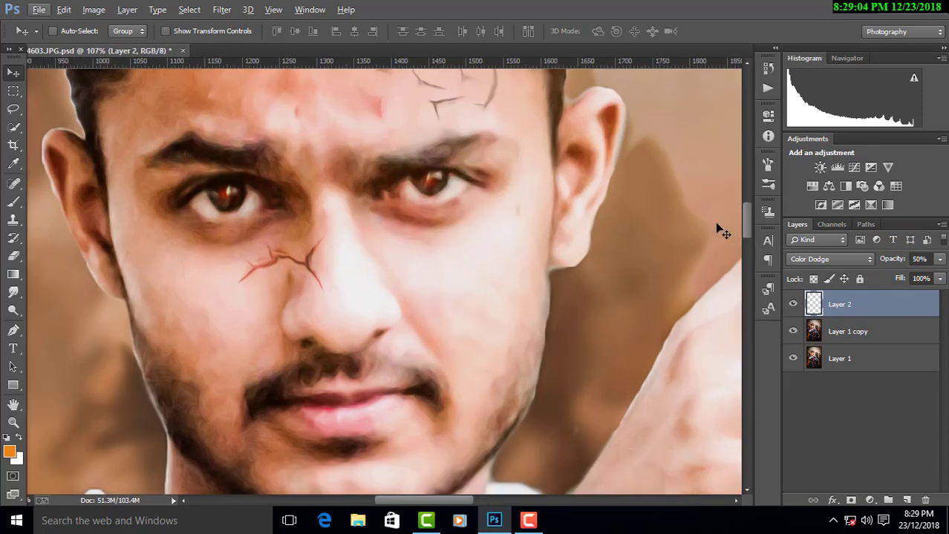
scroll(546, 250, down, 1)
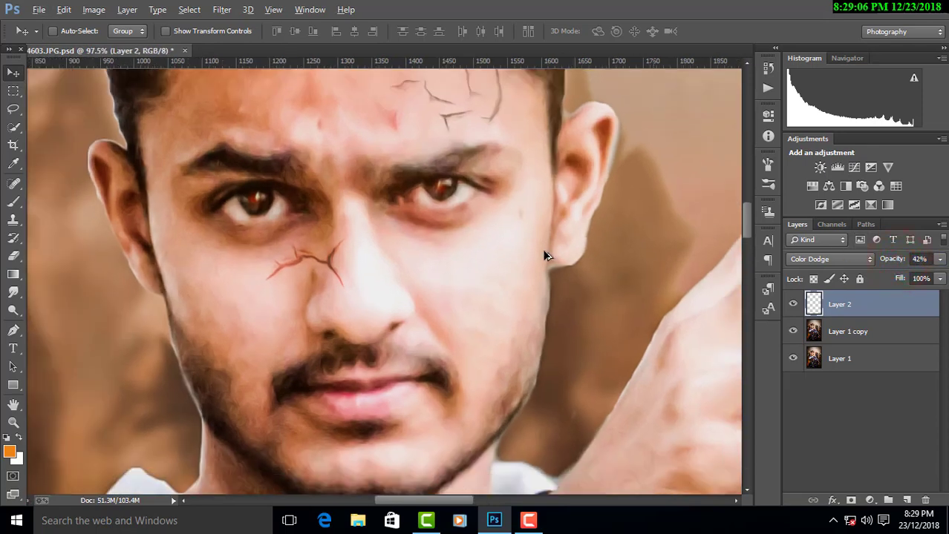
click(793, 304)
scroll(644, 270, down, 6)
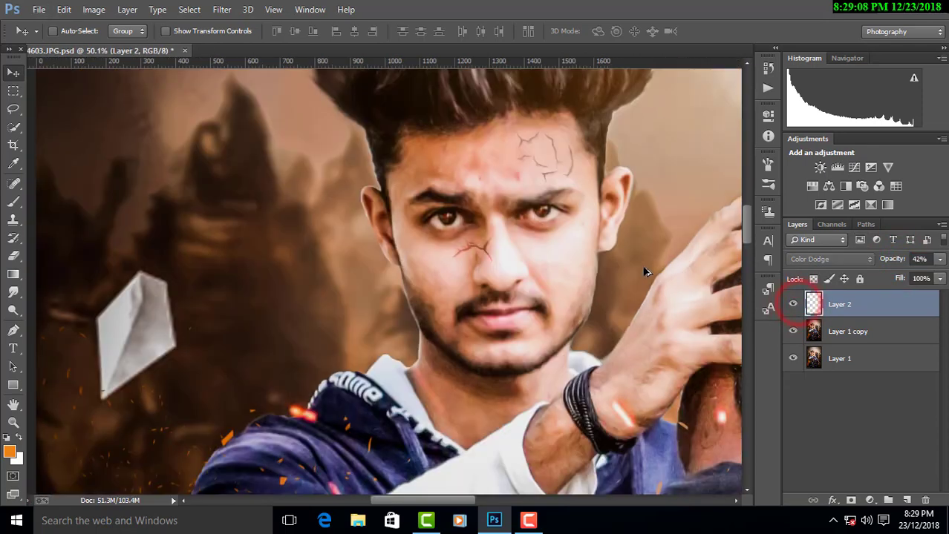
scroll(646, 272, down, 3)
scroll(646, 272, down, 2)
scroll(645, 271, down, 1)
scroll(646, 272, down, 1)
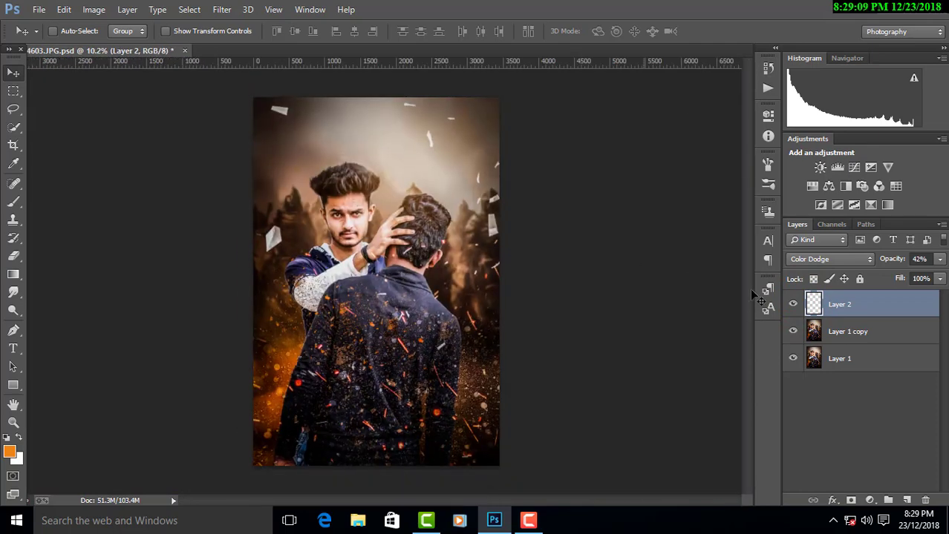
right_click(909, 312)
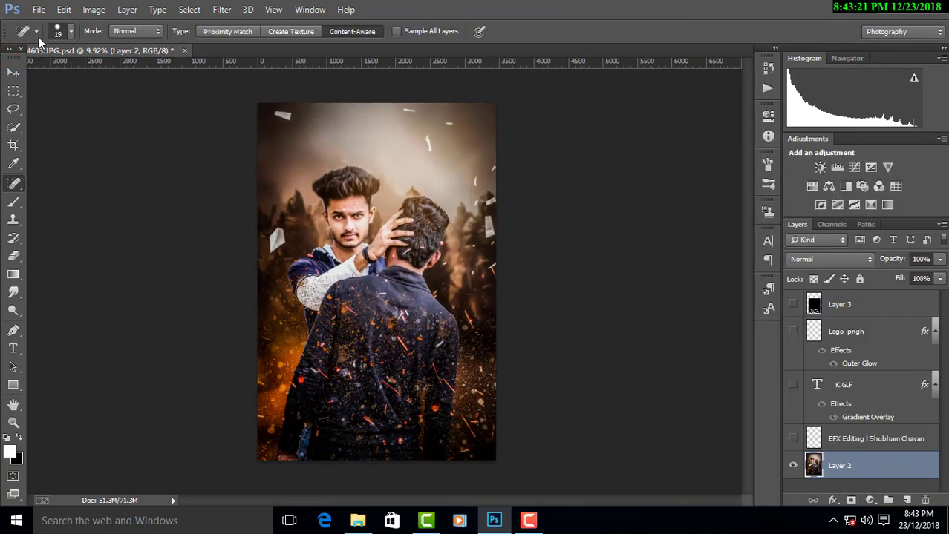
- Make the EFX Editing credit line and the gold K.G.F title visible
click(15, 72)
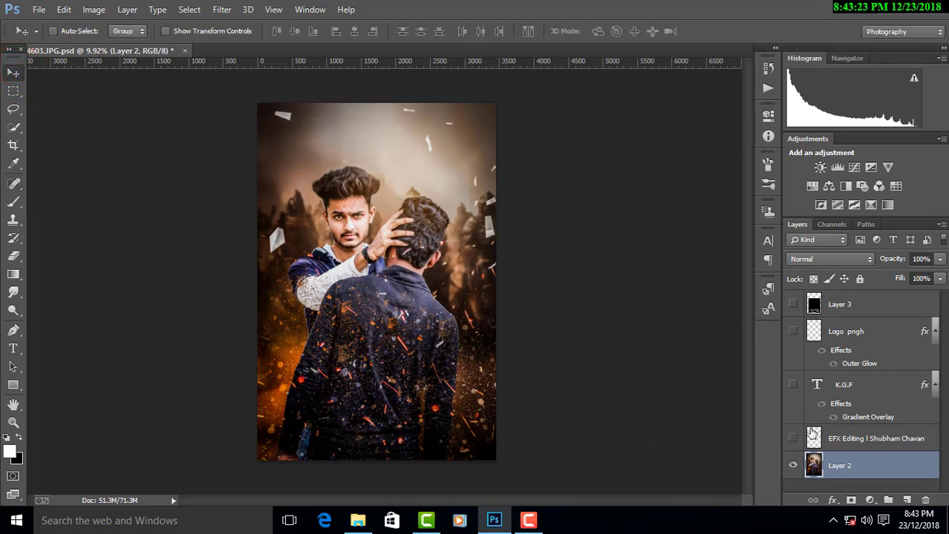
click(792, 440)
scroll(371, 104, up, 1)
scroll(377, 120, up, 1)
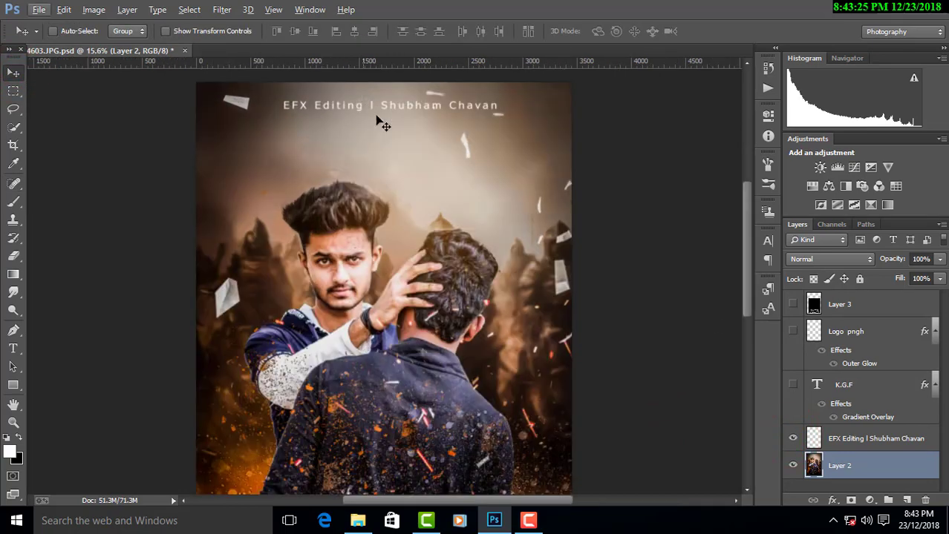
scroll(438, 202, up, 1)
scroll(445, 207, down, 3)
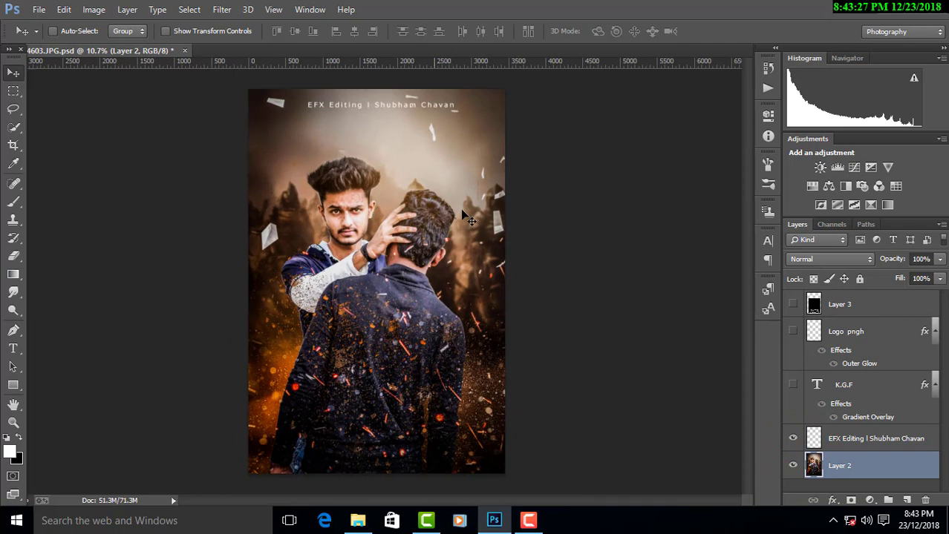
click(792, 391)
scroll(397, 410, up, 1)
scroll(397, 411, down, 1)
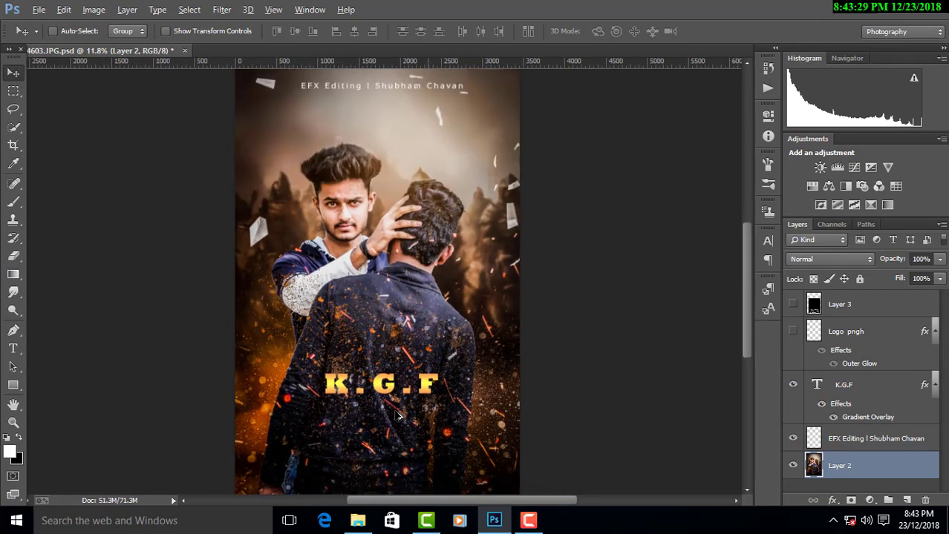
scroll(397, 410, down, 1)
- Make the logo layer visible at the poster's top-right
click(793, 332)
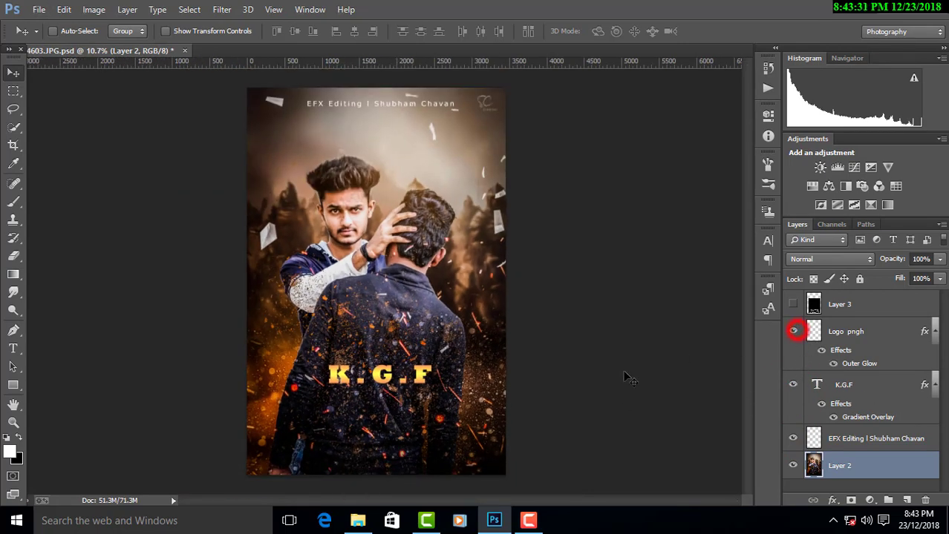
scroll(537, 42, up, 1)
scroll(533, 46, up, 1)
scroll(596, 135, up, 1)
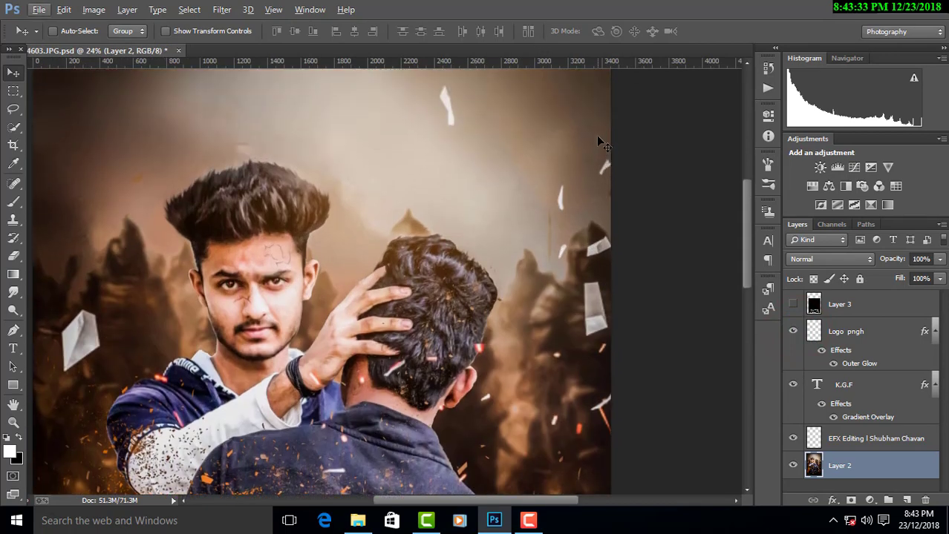
scroll(599, 142, up, 1)
scroll(598, 143, down, 1)
scroll(598, 142, down, 1)
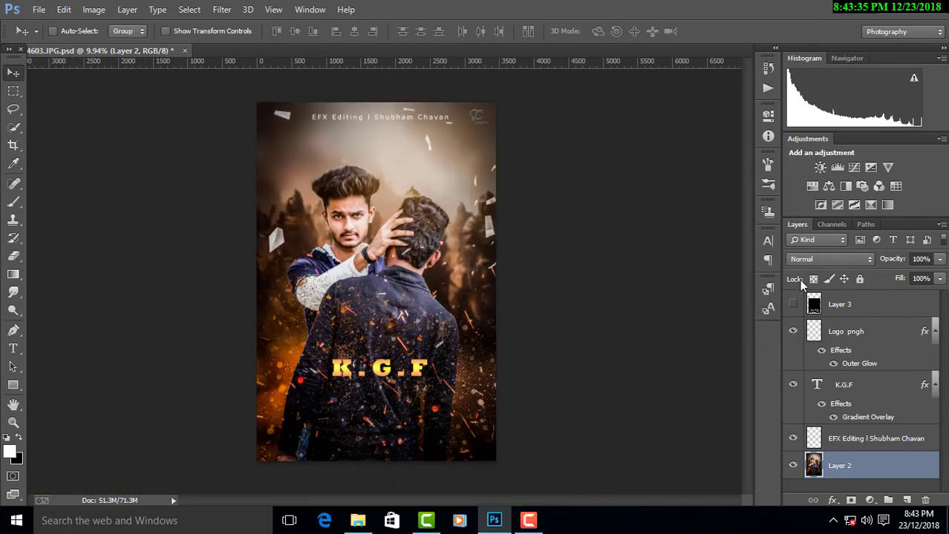
- Make Layer 3's movie credits visible at the poster bottom and review the result
click(792, 305)
scroll(405, 436, up, 2)
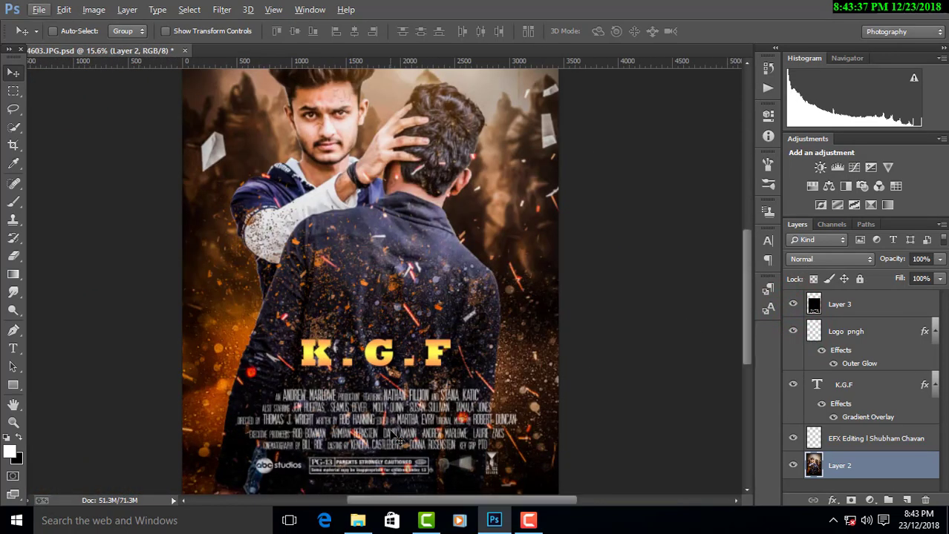
scroll(403, 436, up, 2)
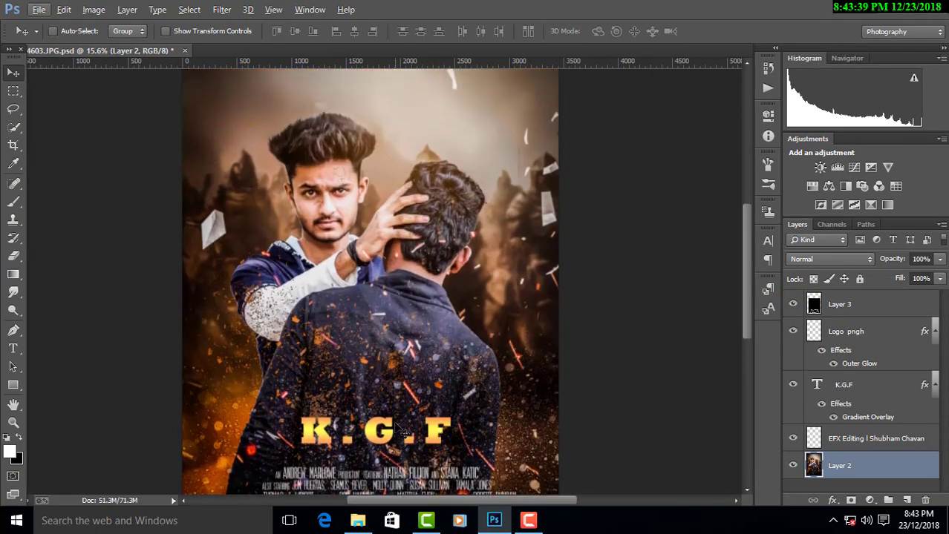
scroll(393, 421, up, 2)
scroll(453, 213, up, 2)
scroll(453, 214, up, 1)
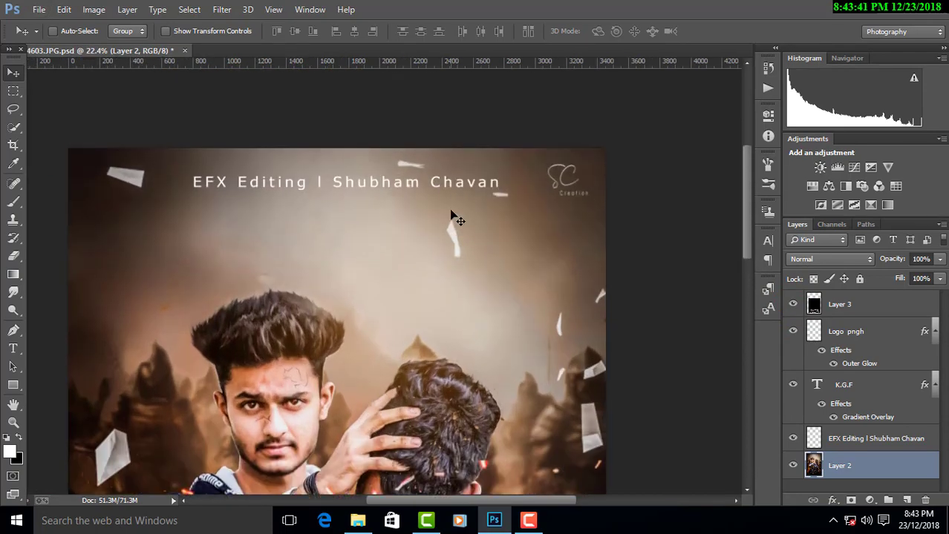
scroll(451, 214, up, 1)
scroll(452, 212, down, 1)
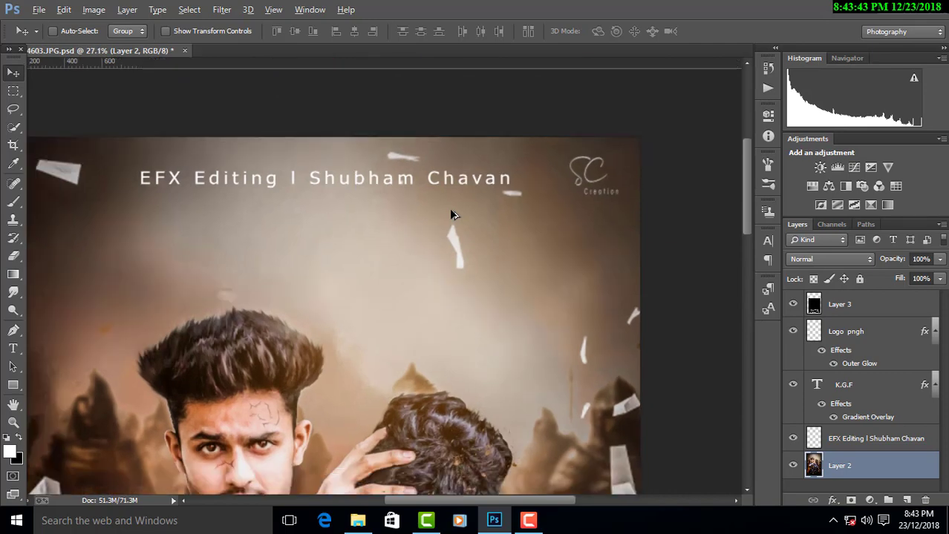
scroll(451, 212, down, 1)
scroll(451, 212, down, 1)
scroll(451, 213, down, 1)
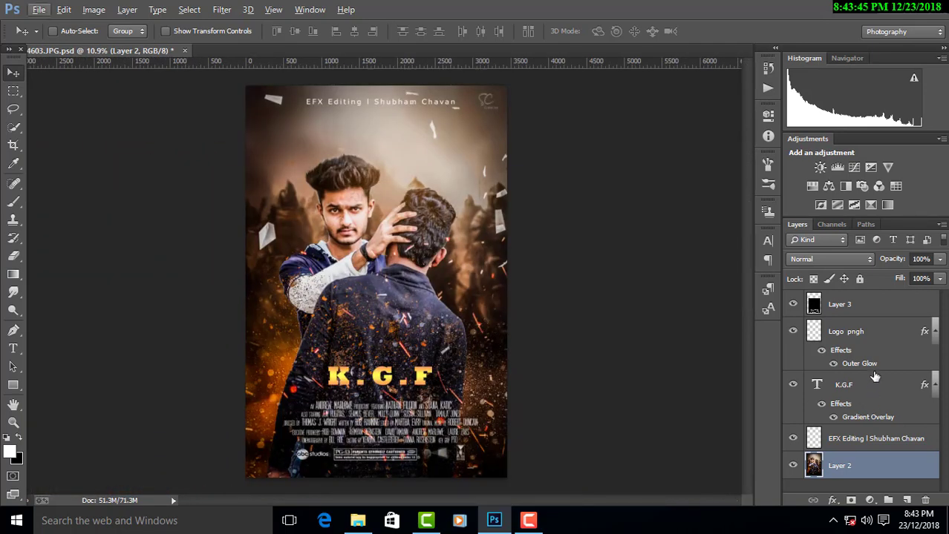
- Merge into Layer 3, then Camera Raw: slightly lower contrast, warmer temperature, edge vignette
right_click(866, 309)
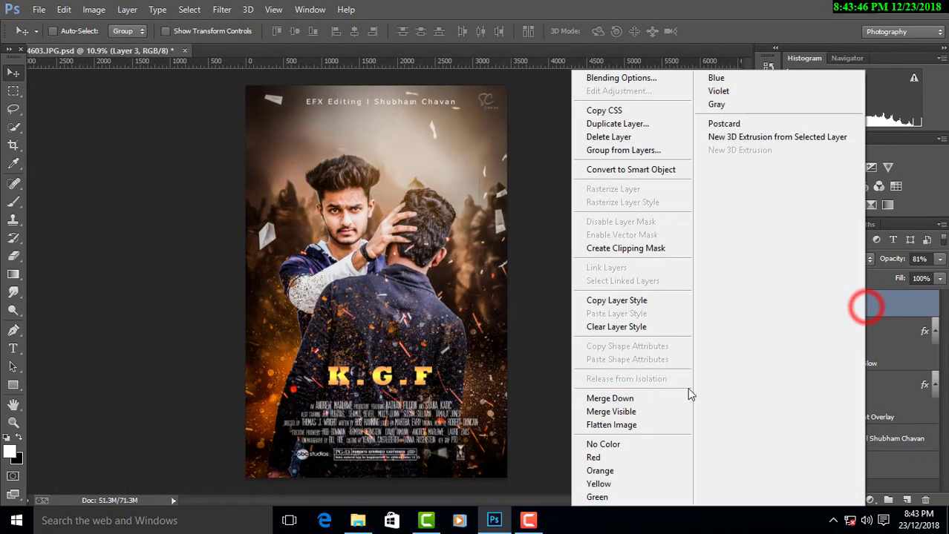
click(626, 414)
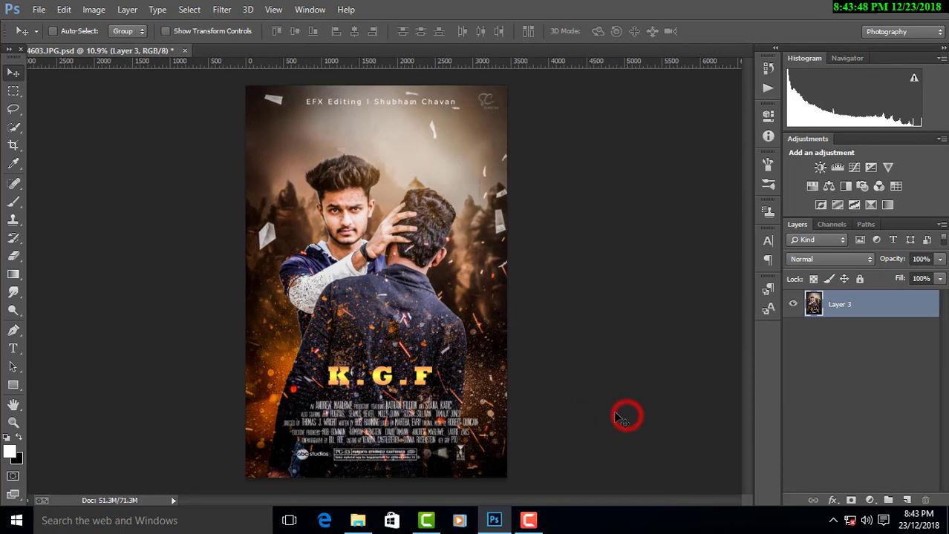
click(221, 9)
click(269, 90)
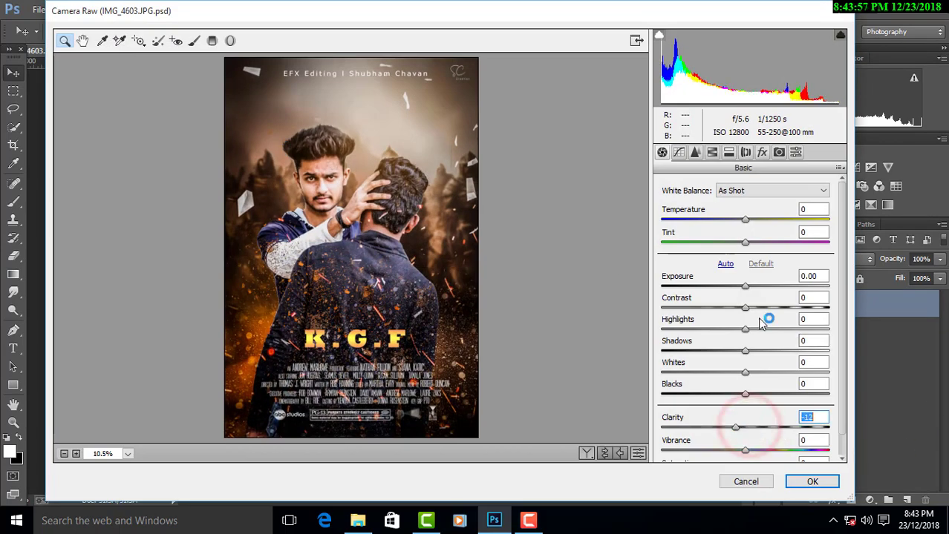
drag(744, 307, 741, 308)
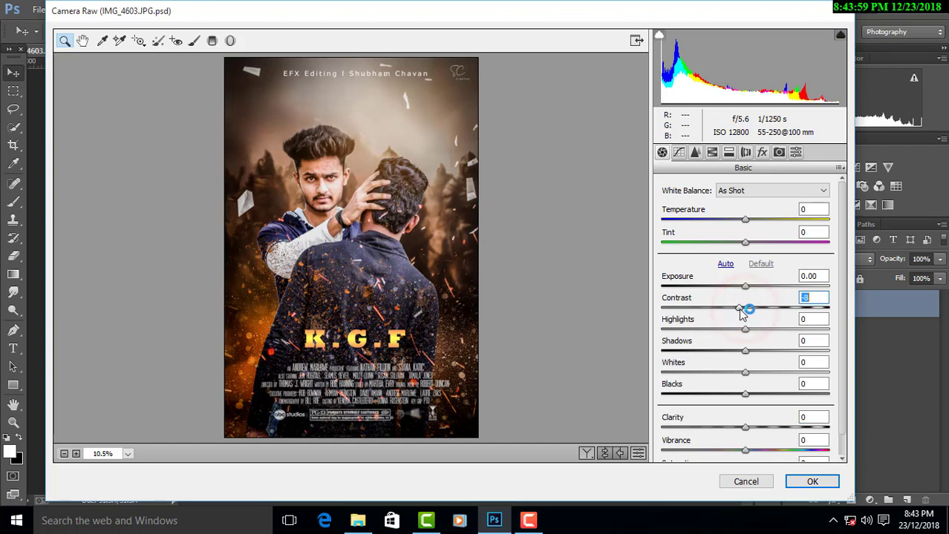
drag(752, 223, 727, 228)
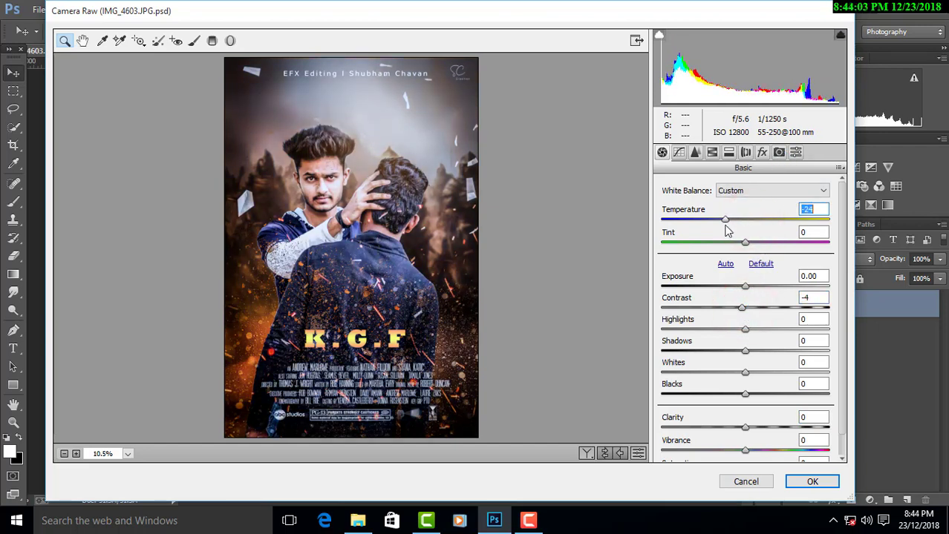
mouse_move(727, 230)
mouse_down()
mouse_move(748, 232)
mouse_move(740, 242)
mouse_move(755, 245)
mouse_move(731, 249)
mouse_move(746, 245)
mouse_up()
click(761, 152)
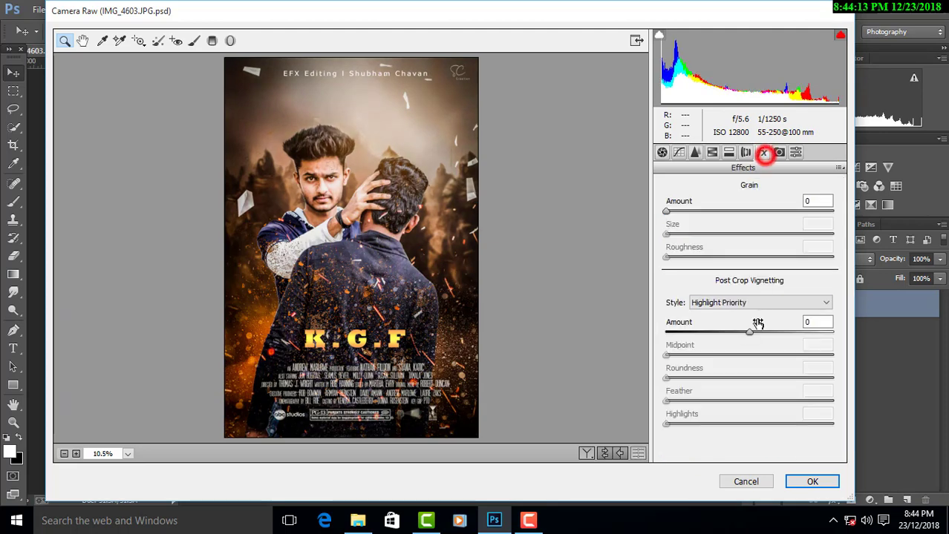
mouse_move(749, 332)
mouse_down()
mouse_move(733, 334)
mouse_move(751, 339)
mouse_up()
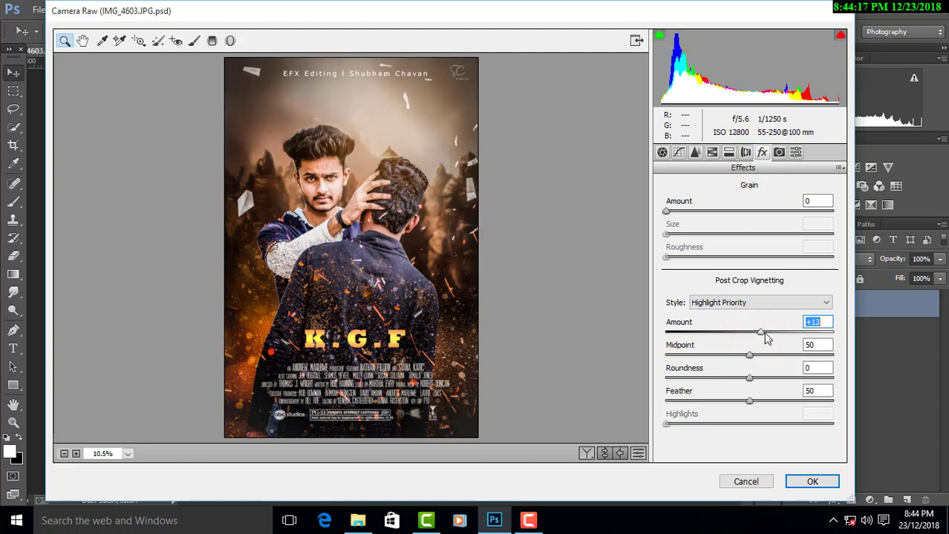
click(827, 482)
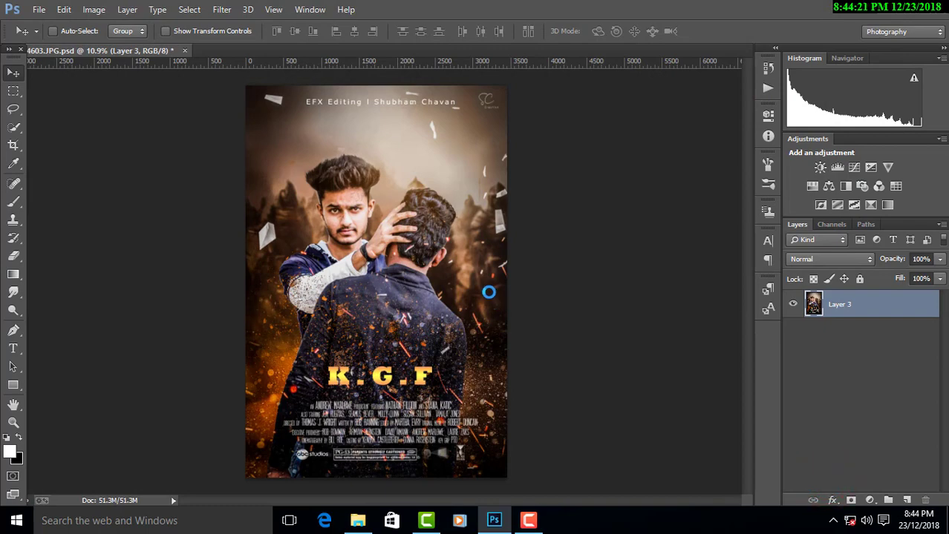
- Flatten the finished K.G.F poster so only a locked Background layer remains
right_click(866, 300)
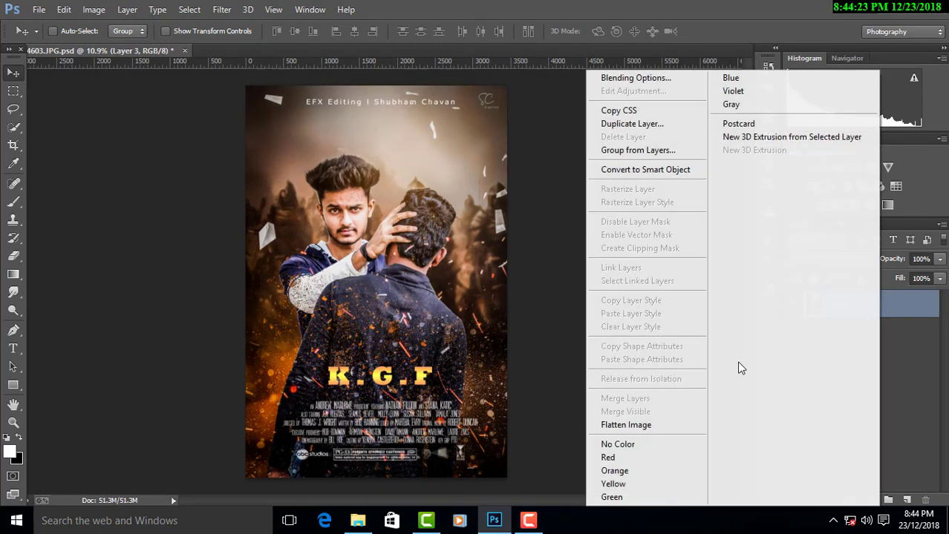
click(670, 424)
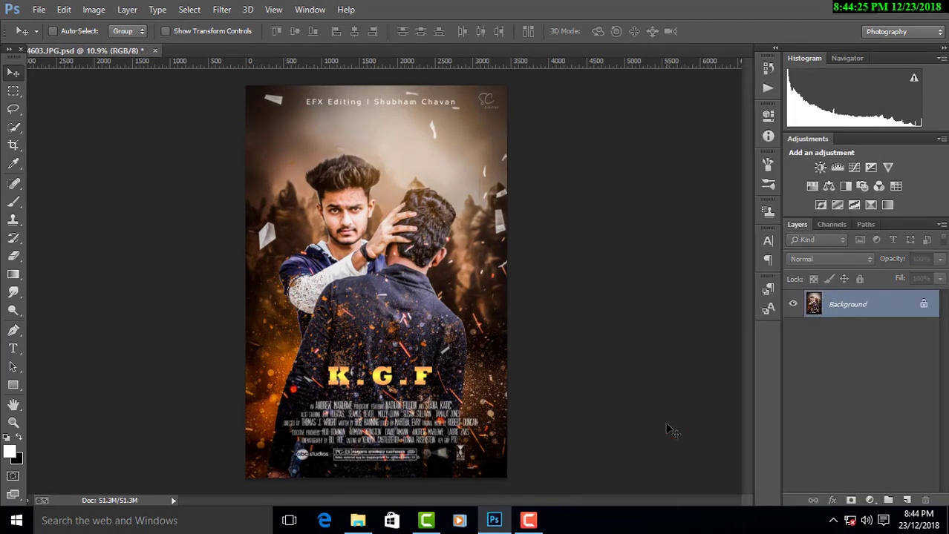